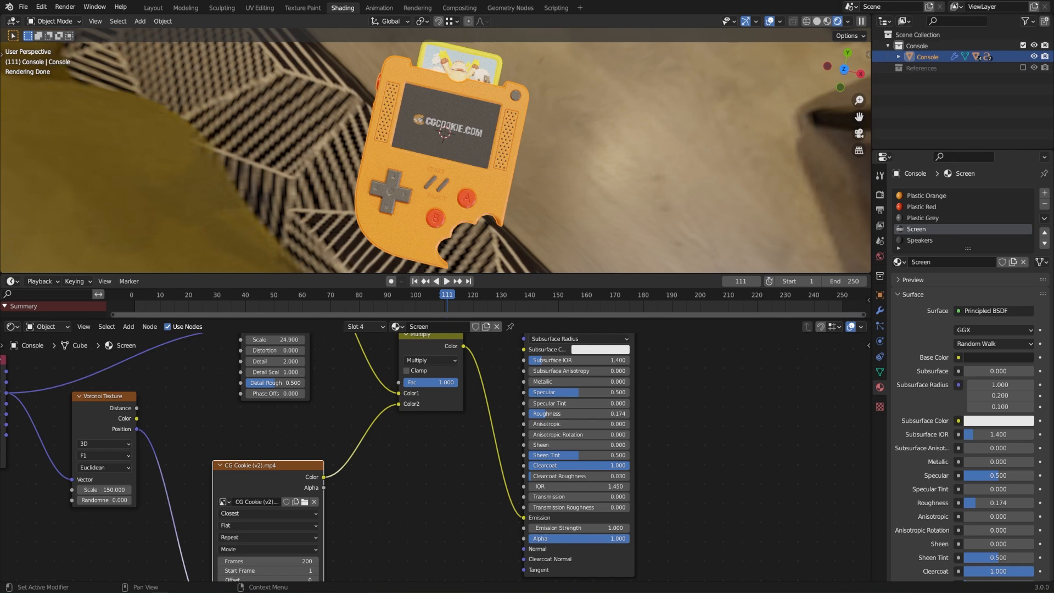
# - Split the 3D viewport into two side-by-side views, widen the new one, and set the larger view to Solid shading
pyautogui.moveTo(568, 195); pyautogui.dragTo(613, 159, button='middle')
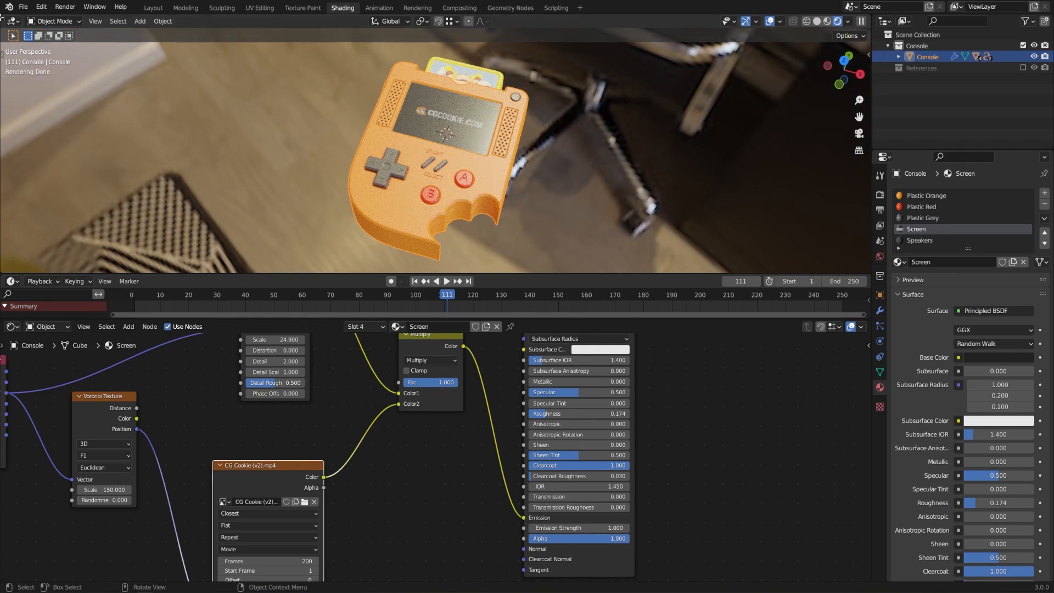
pyautogui.moveTo(1, 16); pyautogui.dragTo(282, 33)
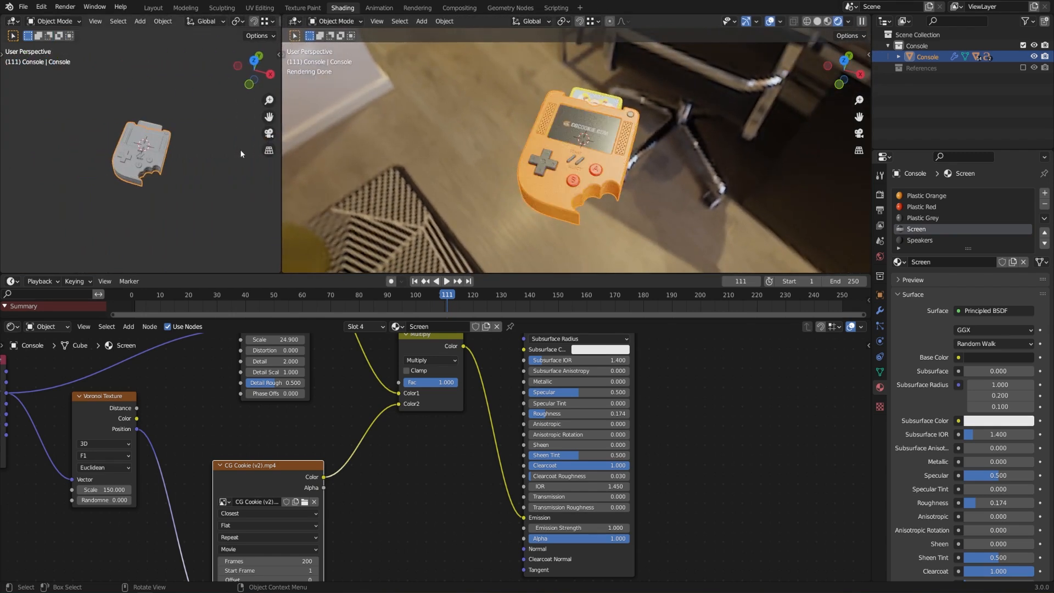
pyautogui.moveTo(281, 157); pyautogui.dragTo(341, 153)
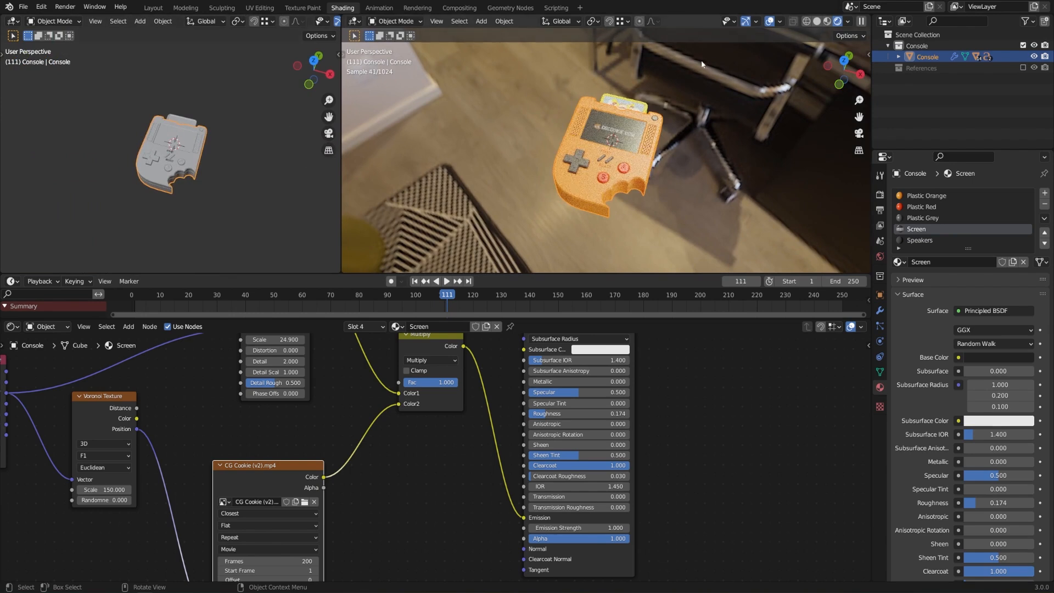
pyautogui.click(817, 24)
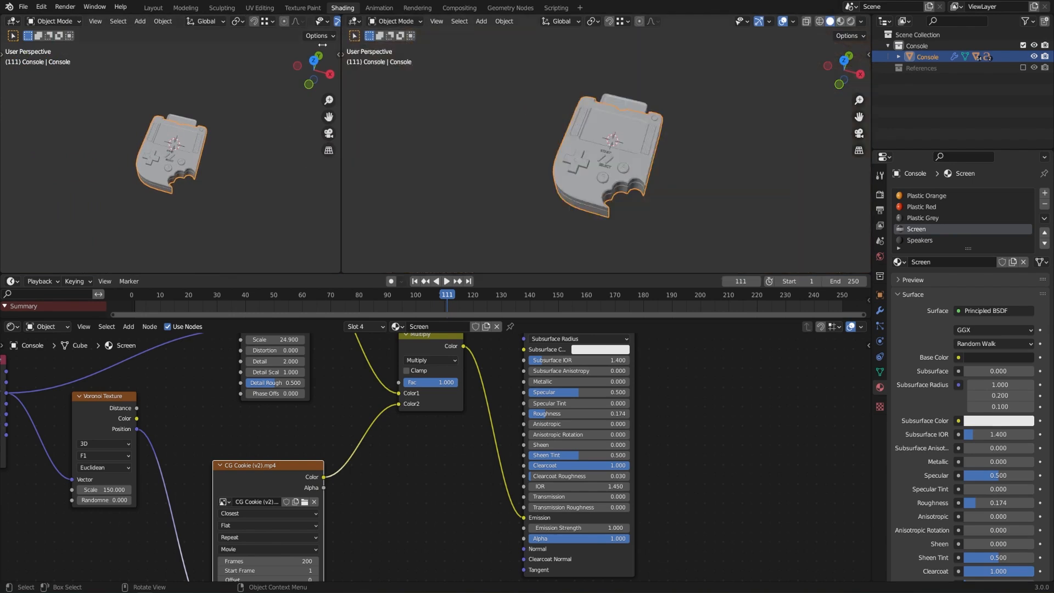
# - Switch the narrower 3D viewport to Rendered shading
pyautogui.scroll(-5, 304, 23)
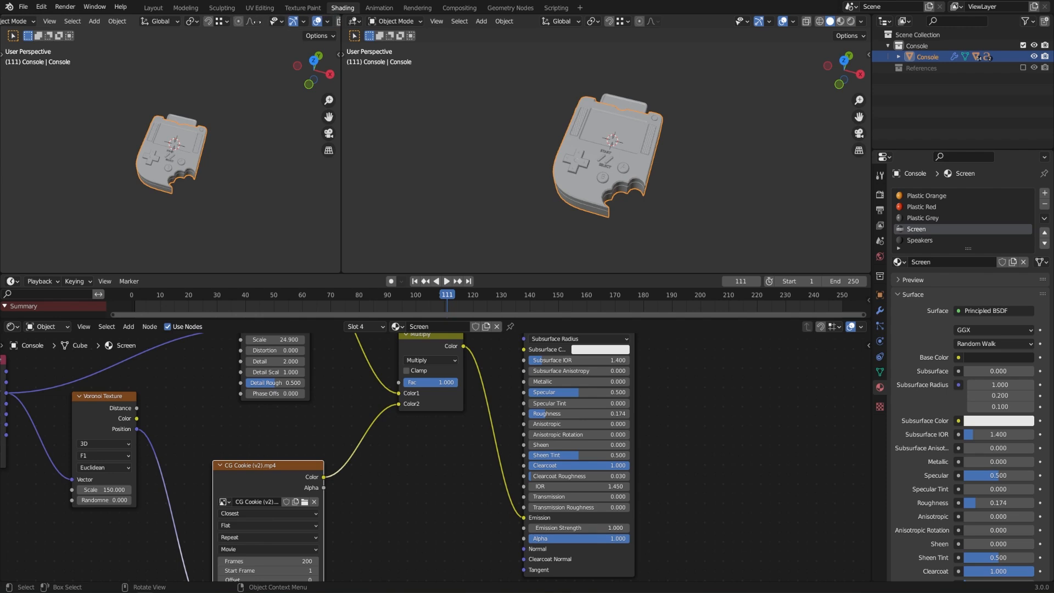
pyautogui.scroll(-4, 304, 22)
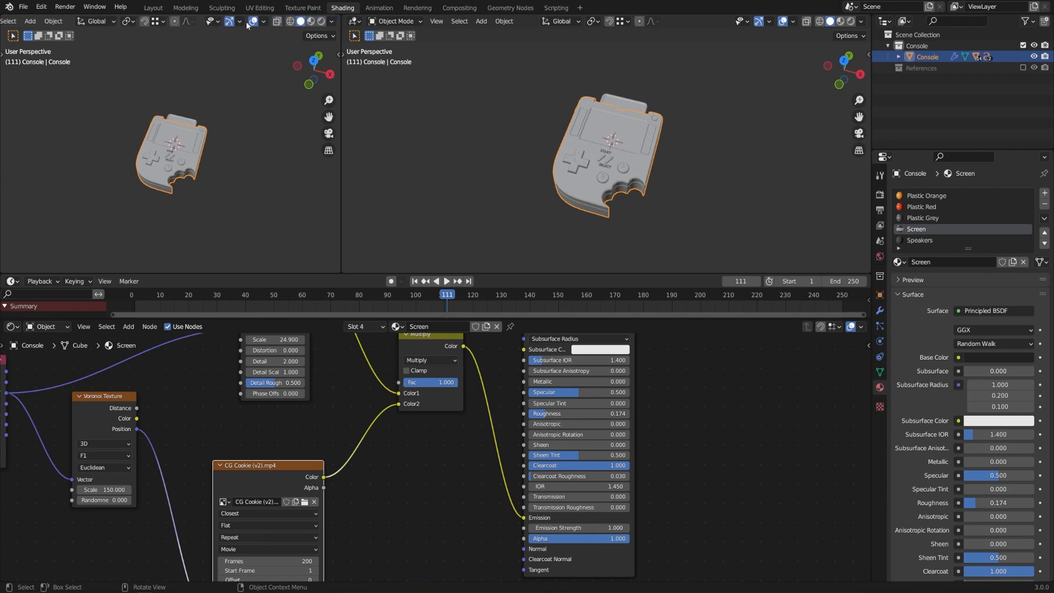
pyautogui.click(323, 23)
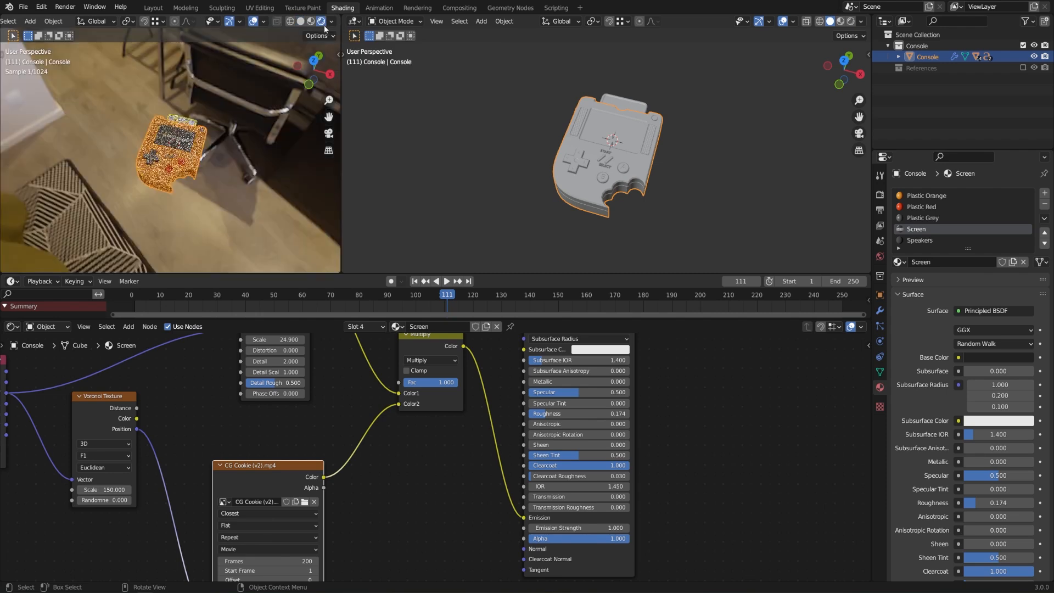
# - Hide the overlays, gizmos and tool settings bar in the rendered viewport
pyautogui.click(253, 22)
pyautogui.click(230, 22)
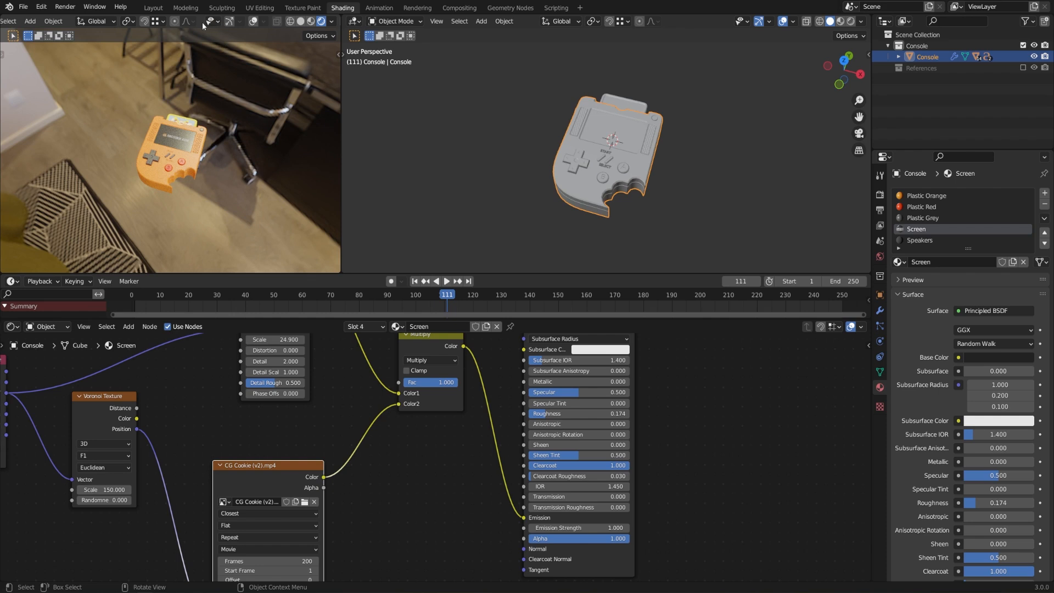
pyautogui.rightClick(204, 20)
pyautogui.moveTo(201, 20)
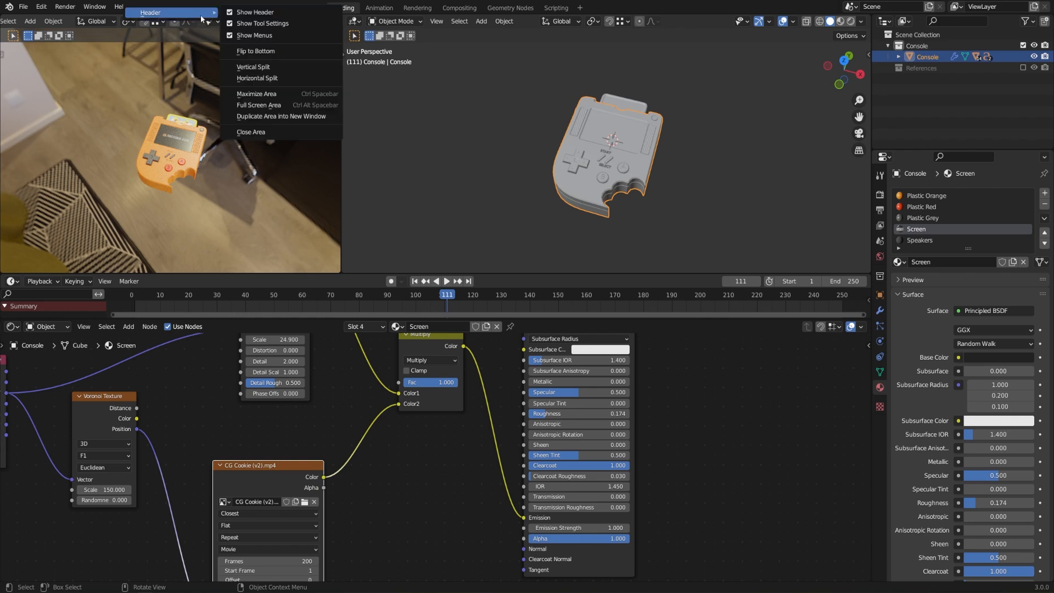
pyautogui.click(256, 23)
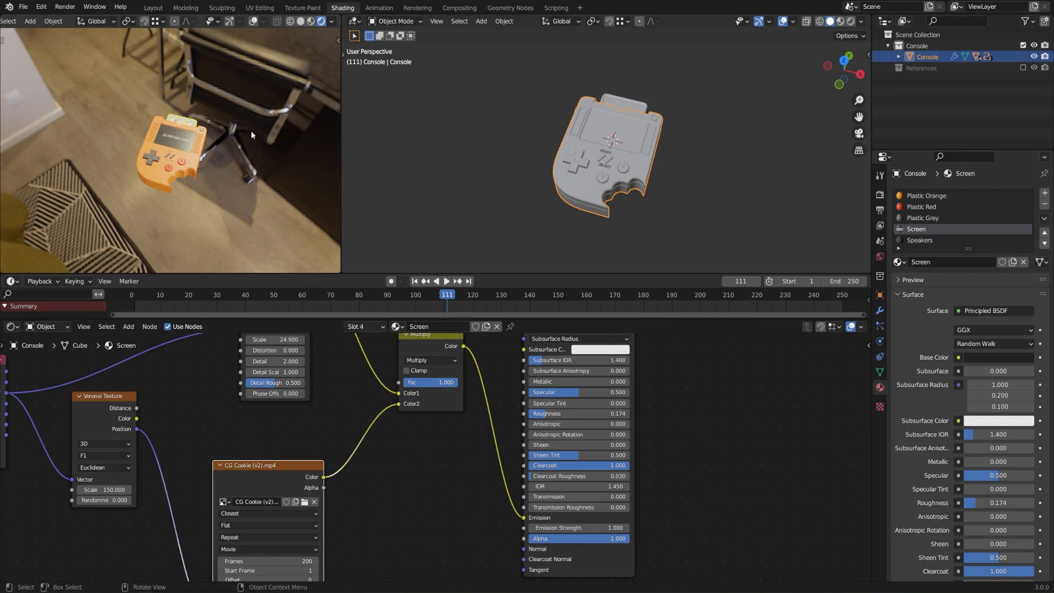
# - Light the rendered viewport with the scene world and enlarge both 3D viewports by shrinking the timeline and node editor area below
pyautogui.click(333, 22)
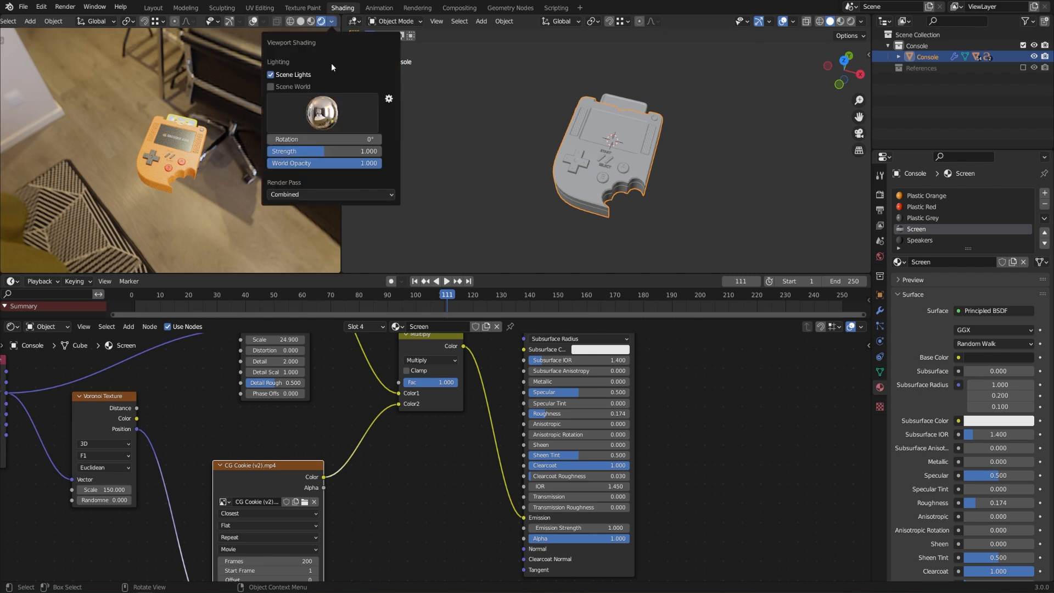
pyautogui.click(290, 87)
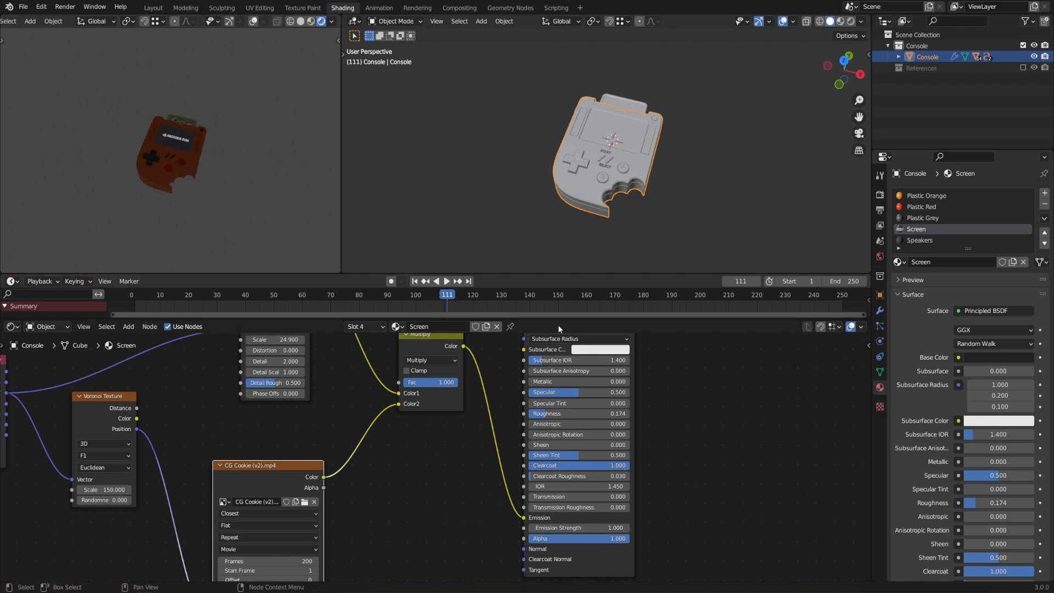
pyautogui.moveTo(559, 317); pyautogui.dragTo(560, 426)
pyautogui.moveTo(562, 273); pyautogui.dragTo(566, 379)
# - Add a camera to the scene from the solid viewport
pyautogui.moveTo(614, 306); pyautogui.dragTo(676, 231, button='middle')
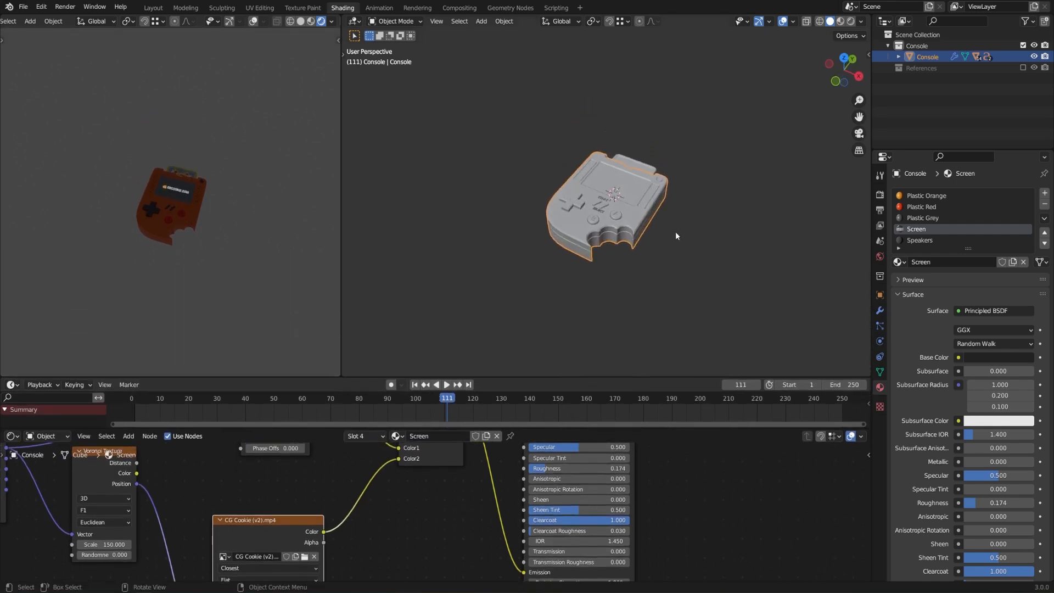
pyautogui.hotkey('shift', 'a')
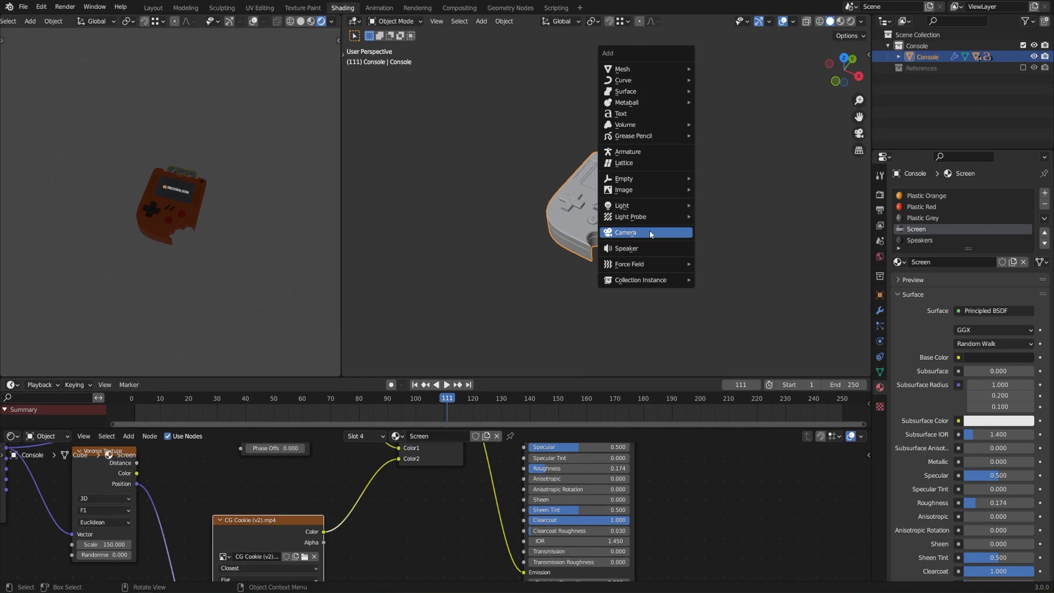
pyautogui.click(650, 233)
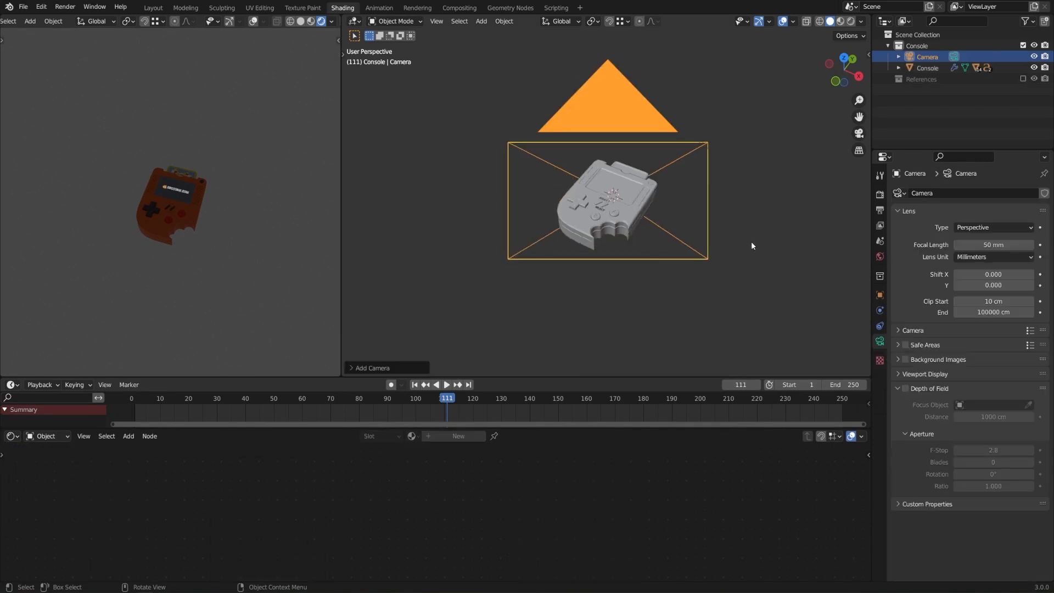
# - Move the camera away from the console and scale it down to about a third of its size
pyautogui.moveTo(753, 245); pyautogui.dragTo(701, 274, button='middle')
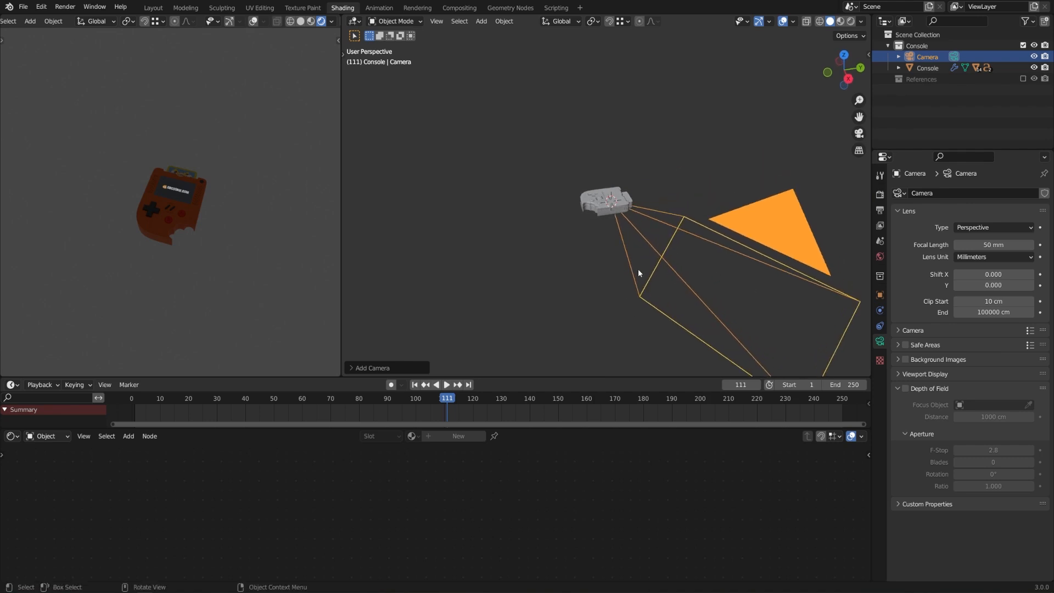
pyautogui.press('g')
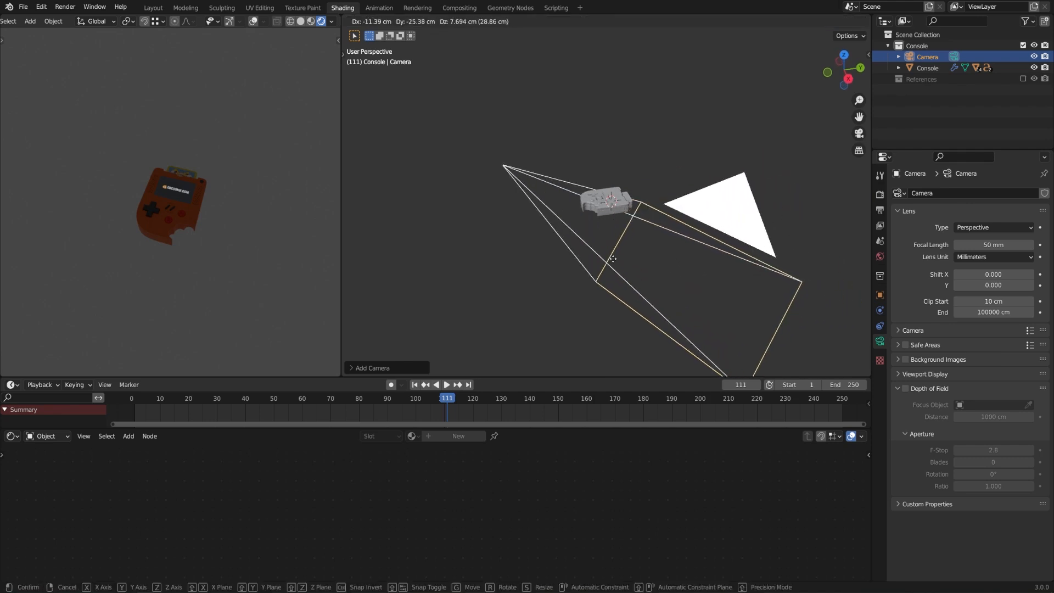
pyautogui.click(493, 181)
pyautogui.press('s')
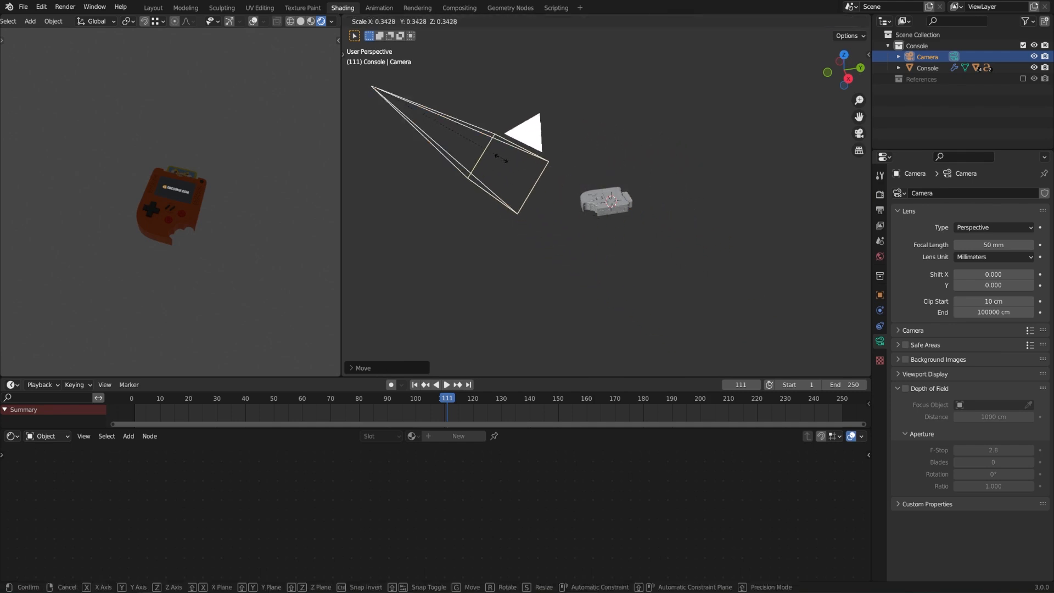
pyautogui.click(499, 213)
# - Align the active camera to the front view of the console
pyautogui.moveTo(500, 213); pyautogui.dragTo(665, 234, button='middle')
pyautogui.press('KP_1')
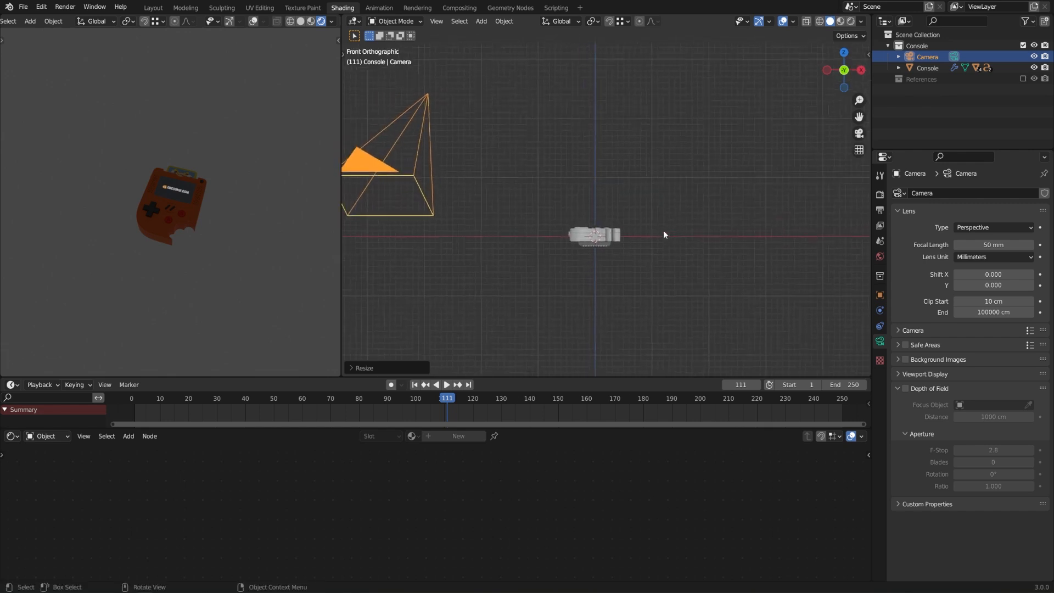
pyautogui.click(437, 22)
pyautogui.moveTo(500, 171)
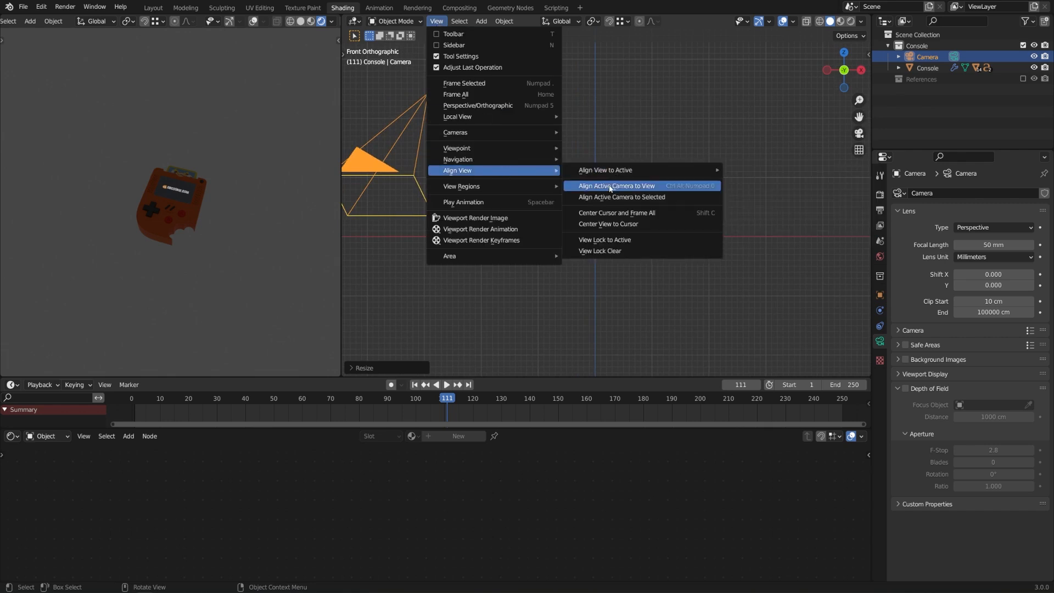
pyautogui.click(699, 187)
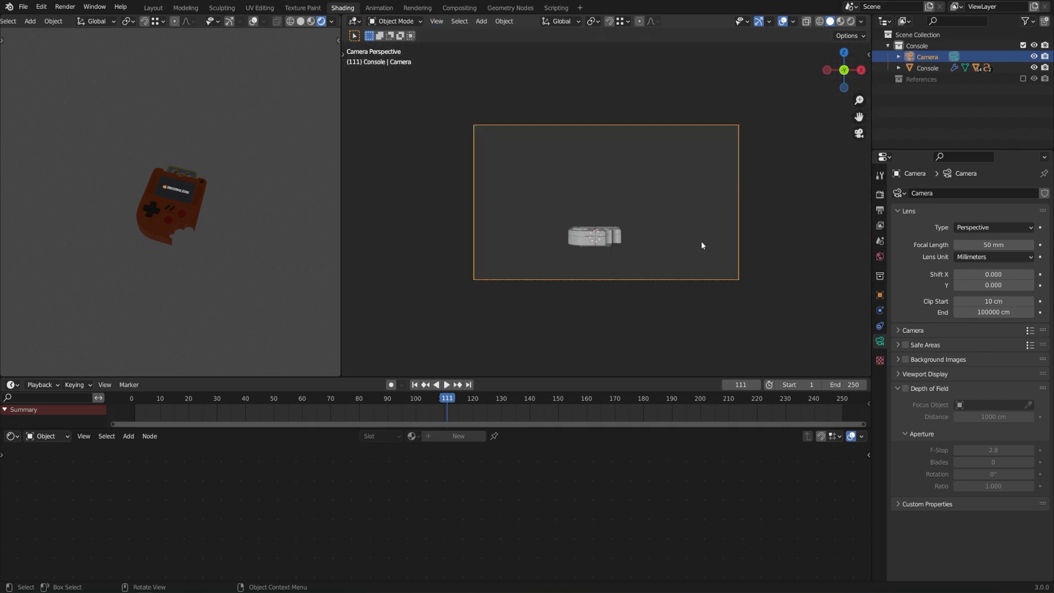
# - Move the camera farther back from the console, keeping it facing the console from the front
pyautogui.moveTo(720, 242); pyautogui.dragTo(664, 242, button='middle')
pyautogui.press('KP_0')
pyautogui.press('KP_1')
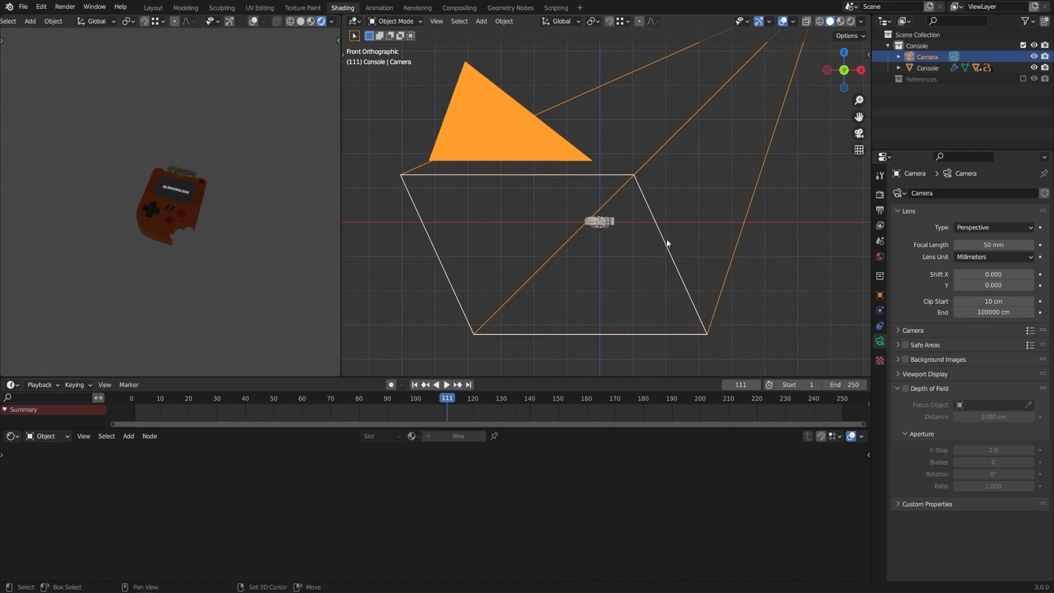
pyautogui.press('KP_0')
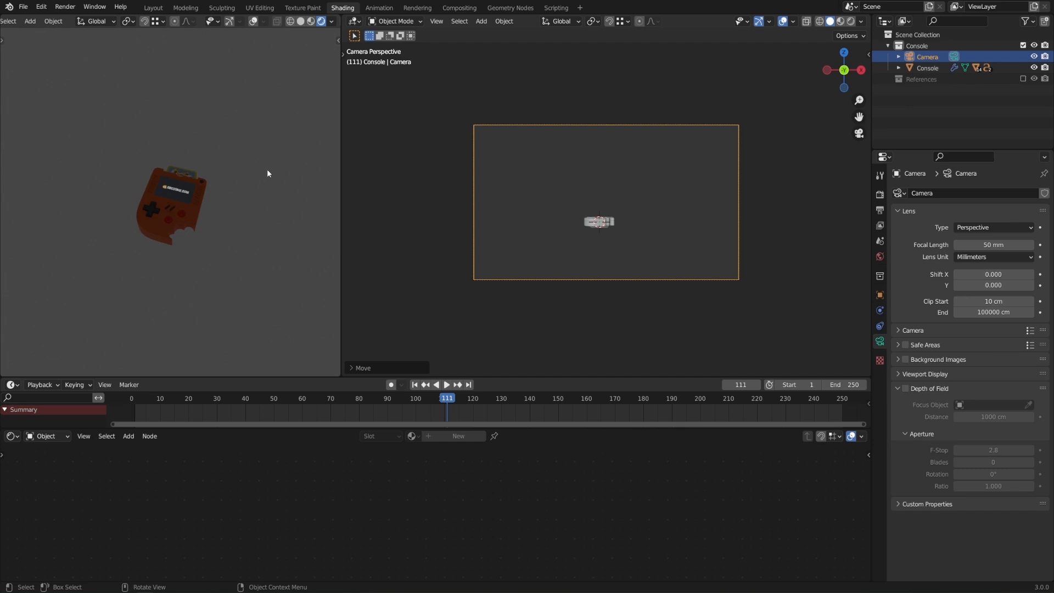
# - Look through the camera in the rendered viewport, with the camera frame enlarged to fill the area
pyautogui.press('KP_0')
pyautogui.press('Home')
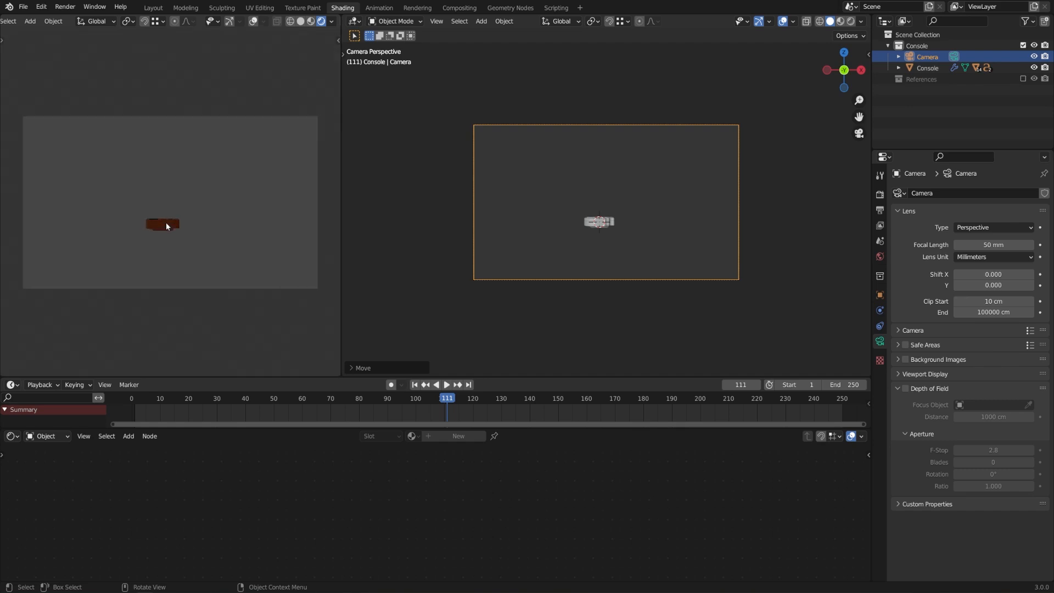
pyautogui.scroll(3, 166, 222)
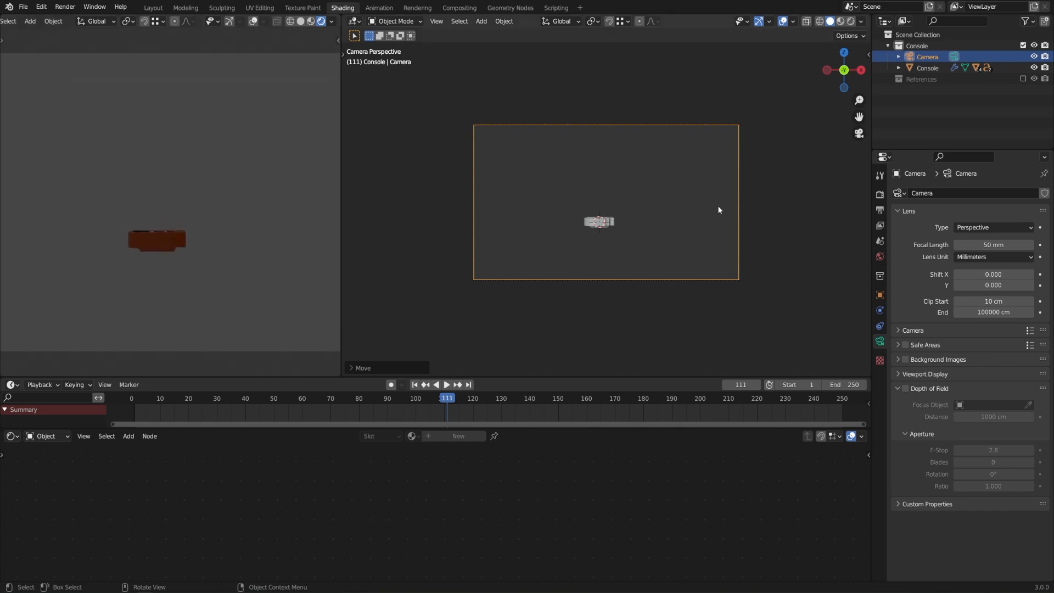
# - Scale the camera down to a little over a third of its current size
pyautogui.moveTo(717, 206); pyautogui.dragTo(614, 227, button='middle')
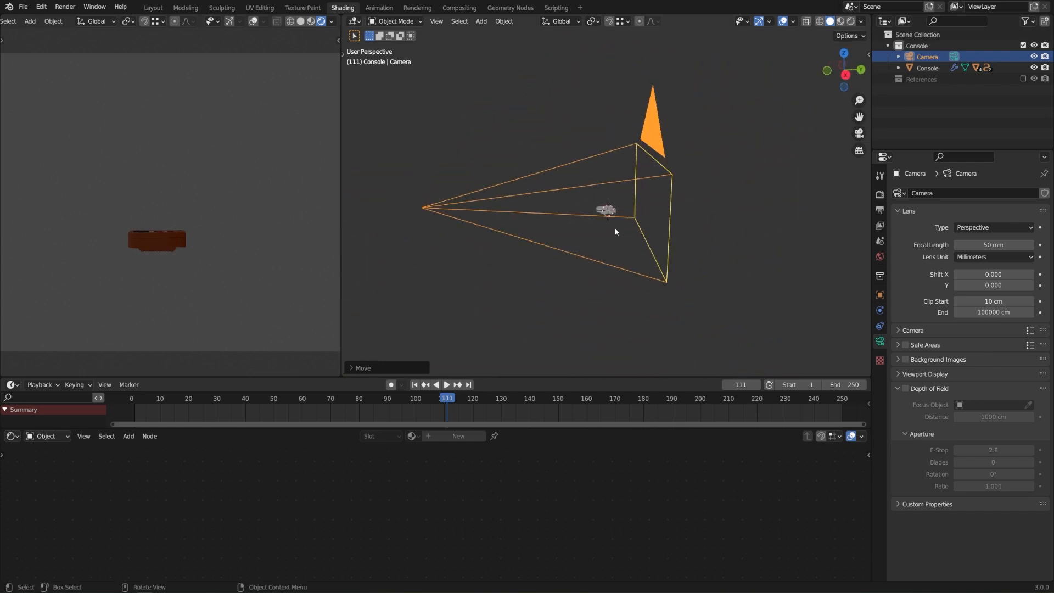
pyautogui.press('s')
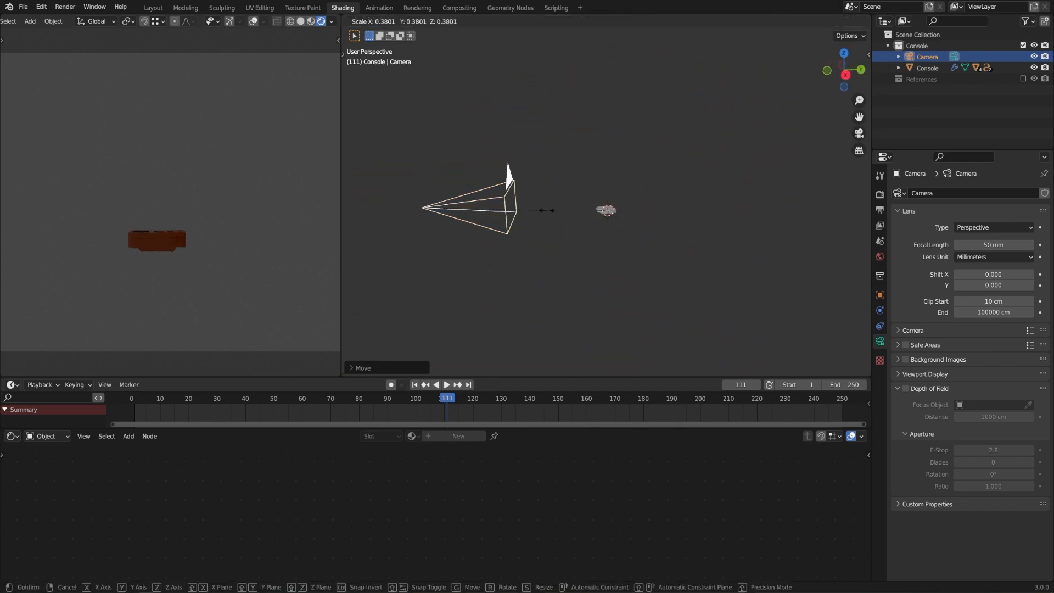
pyautogui.click(545, 210)
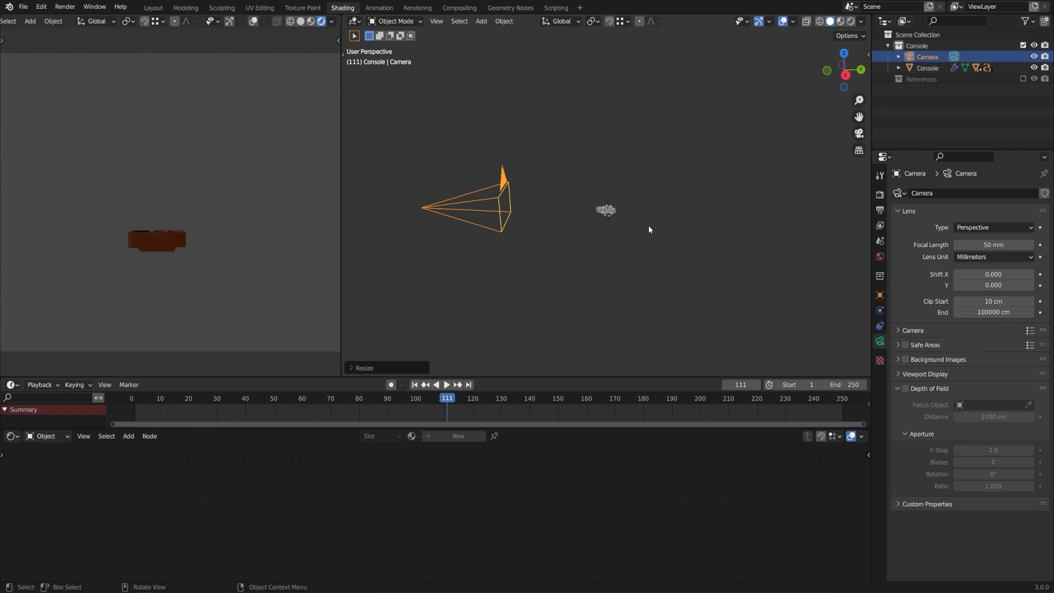
# - Rotate the console by -90° in the right side view so it stands upright with its screen facing the camera
pyautogui.scroll(5, 649, 229)
pyautogui.click(605, 235)
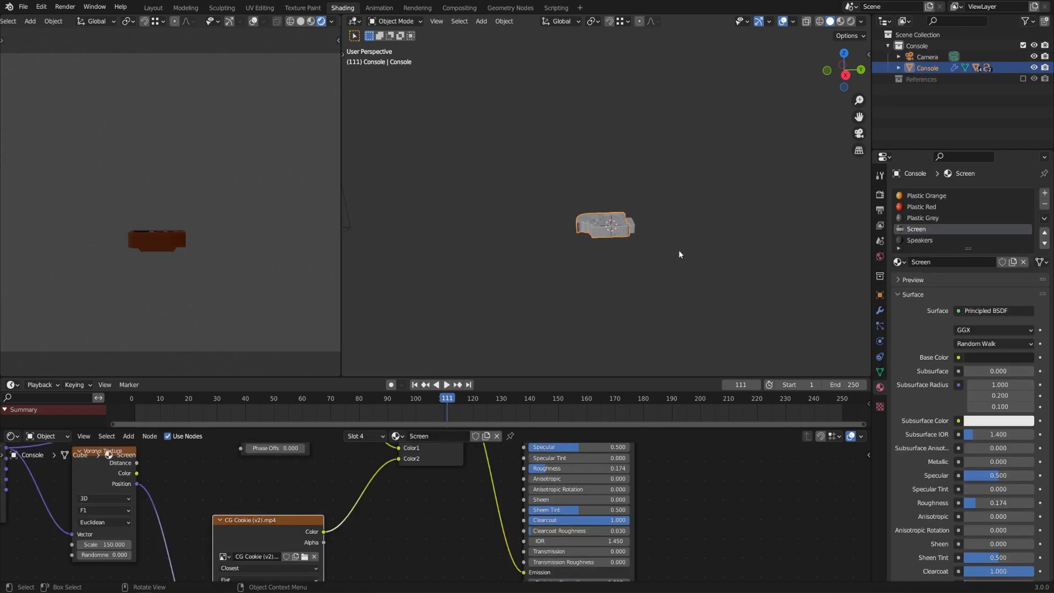
pyautogui.press('g')
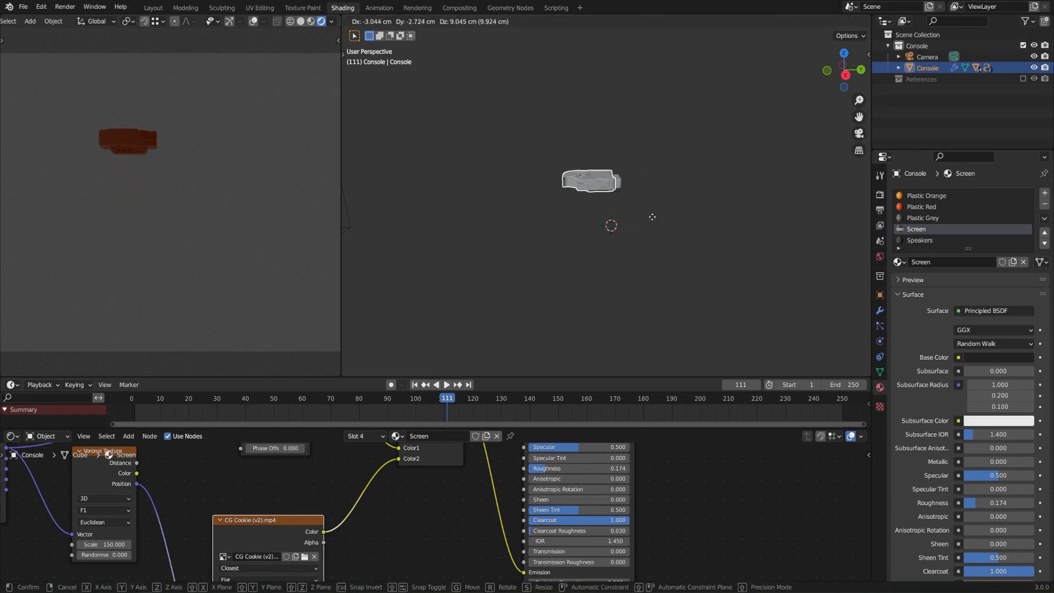
pyautogui.rightClick(676, 225)
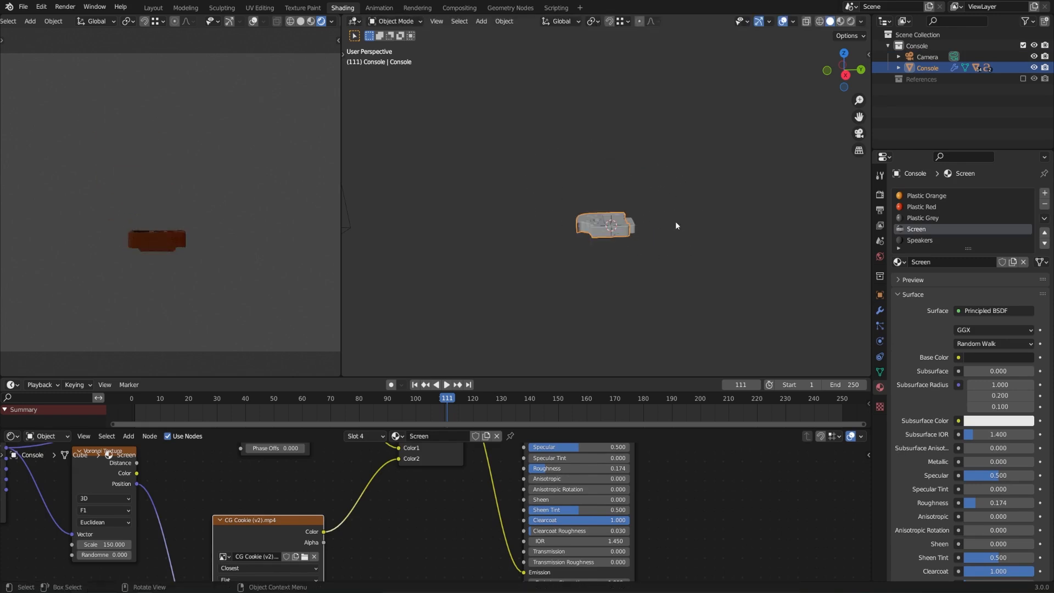
pyautogui.press('KP_3')
pyautogui.write('r')
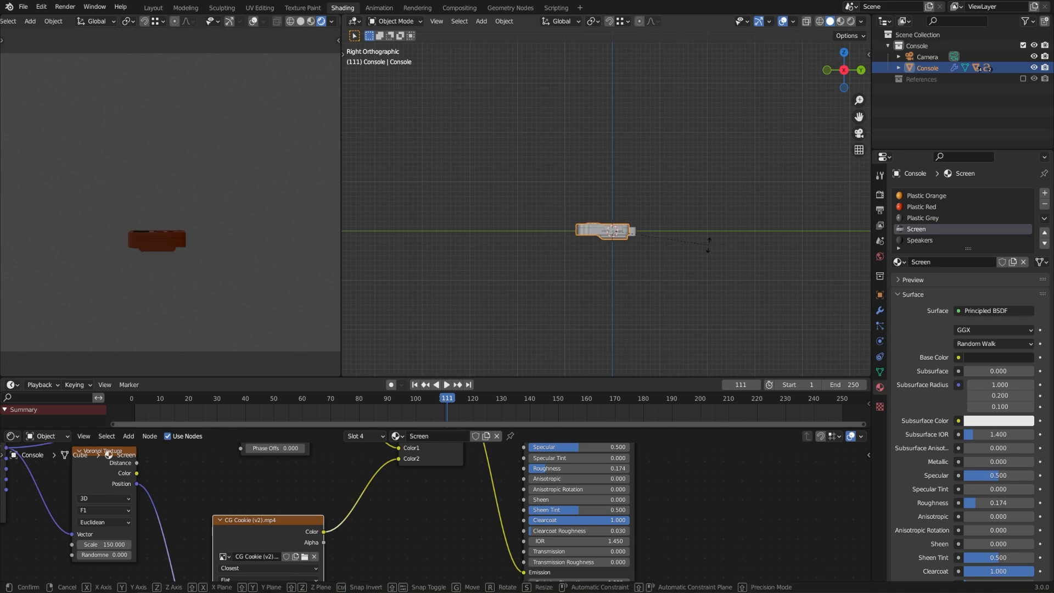
pyautogui.write('90')
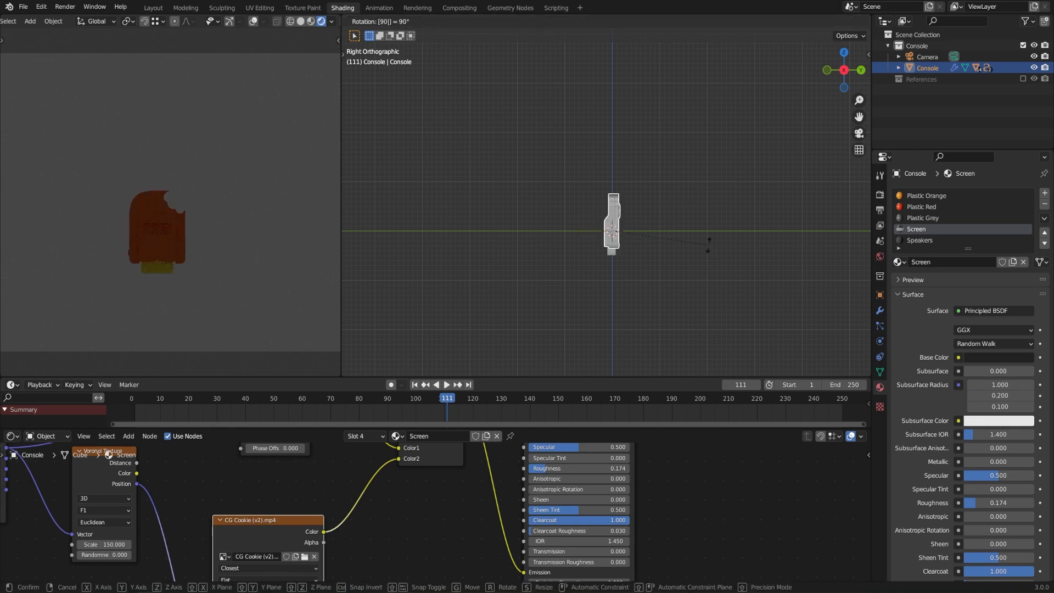
pyautogui.press('Return')
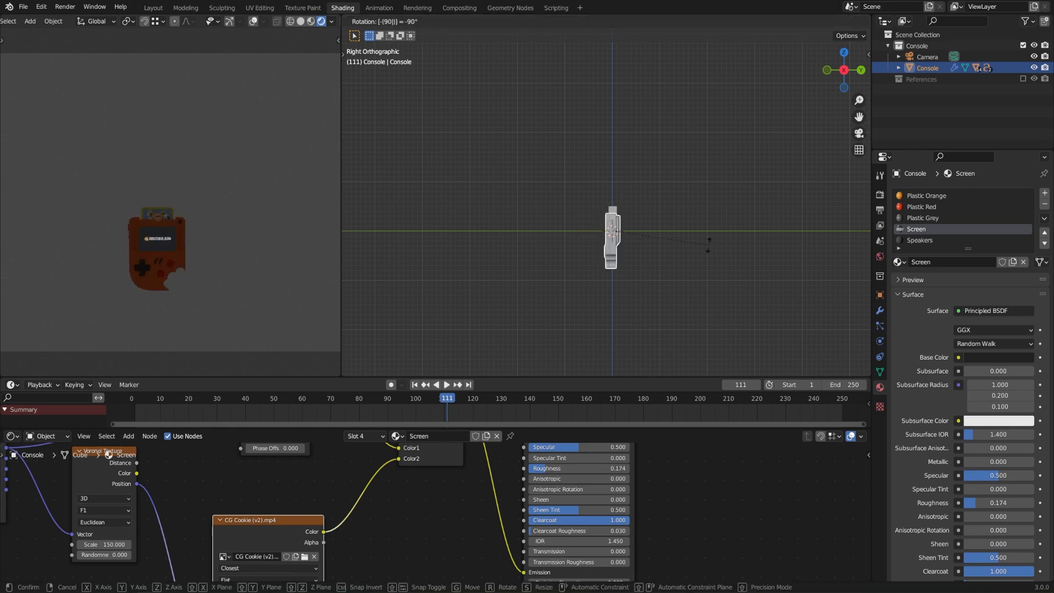
# - Raise the console along Z and fine-tune its height so its flat base rests exactly on the ground line
pyautogui.press('g')
pyautogui.press('z')
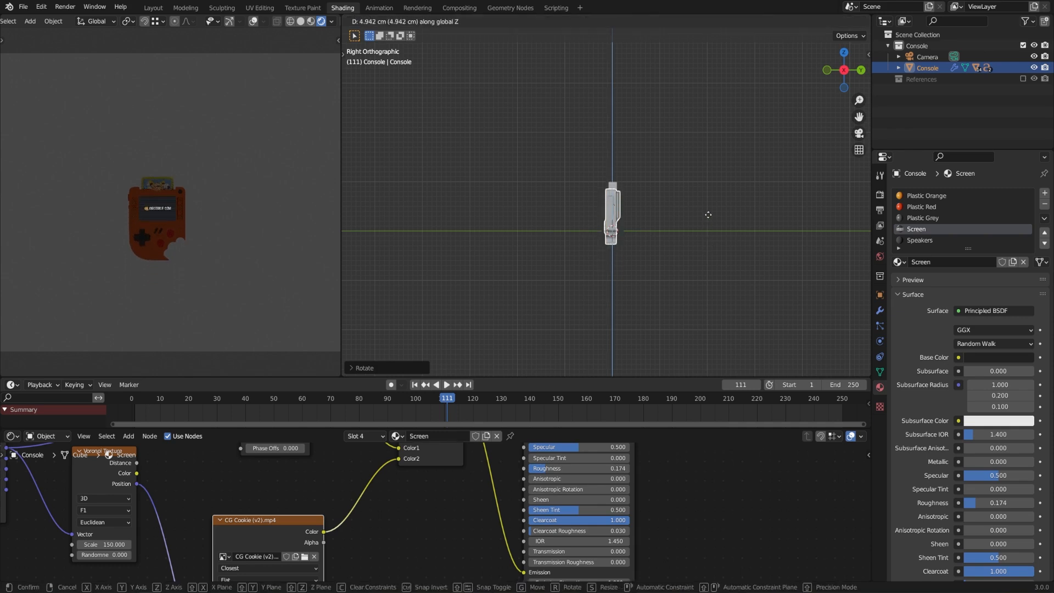
pyautogui.click(707, 206)
pyautogui.scroll(5, 671, 254)
pyautogui.scroll(6, 670, 257)
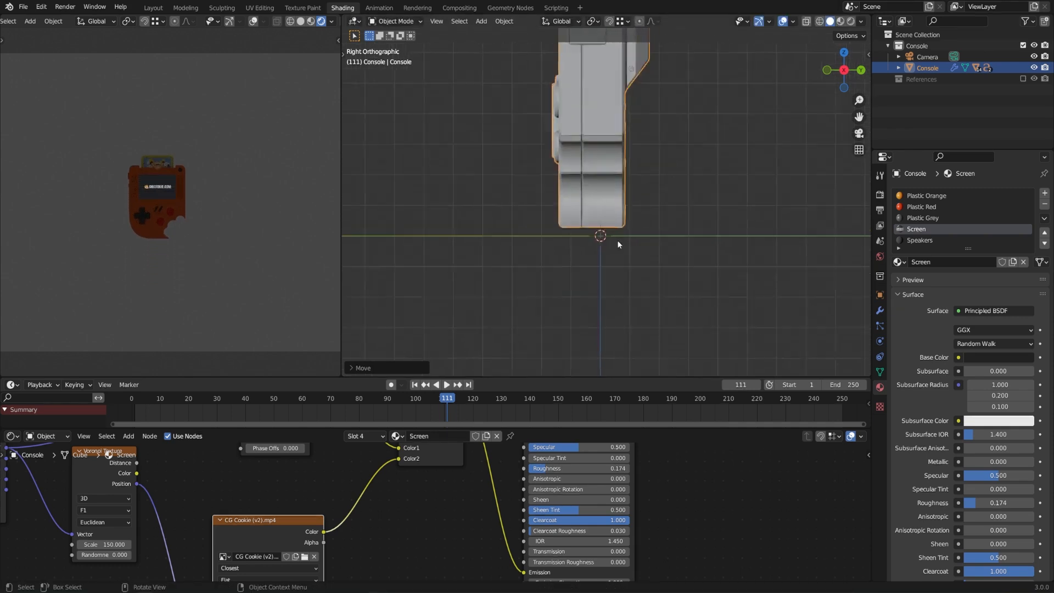
pyautogui.press('g')
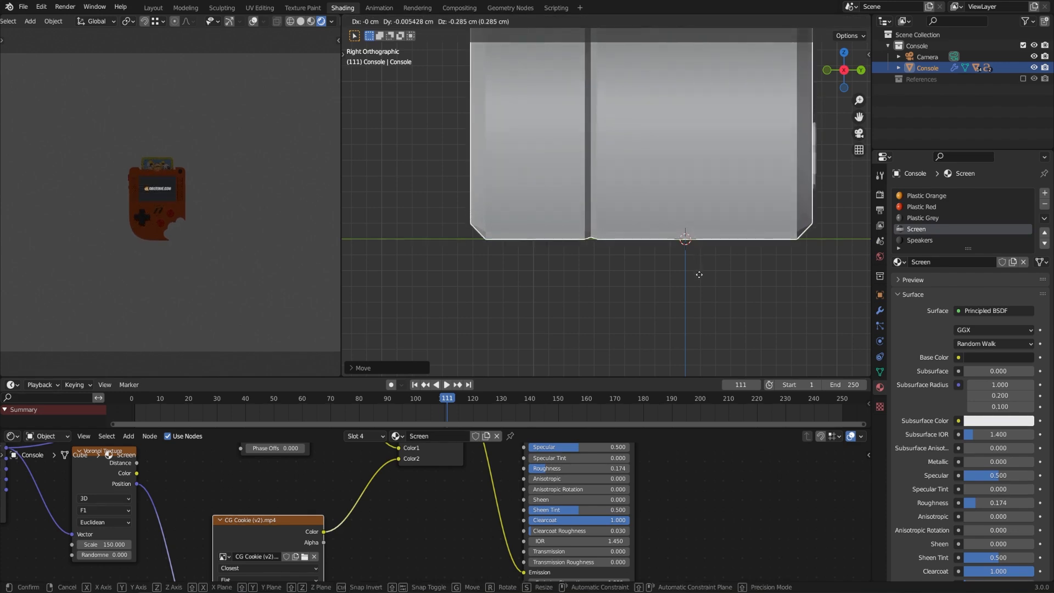
pyautogui.click(699, 275)
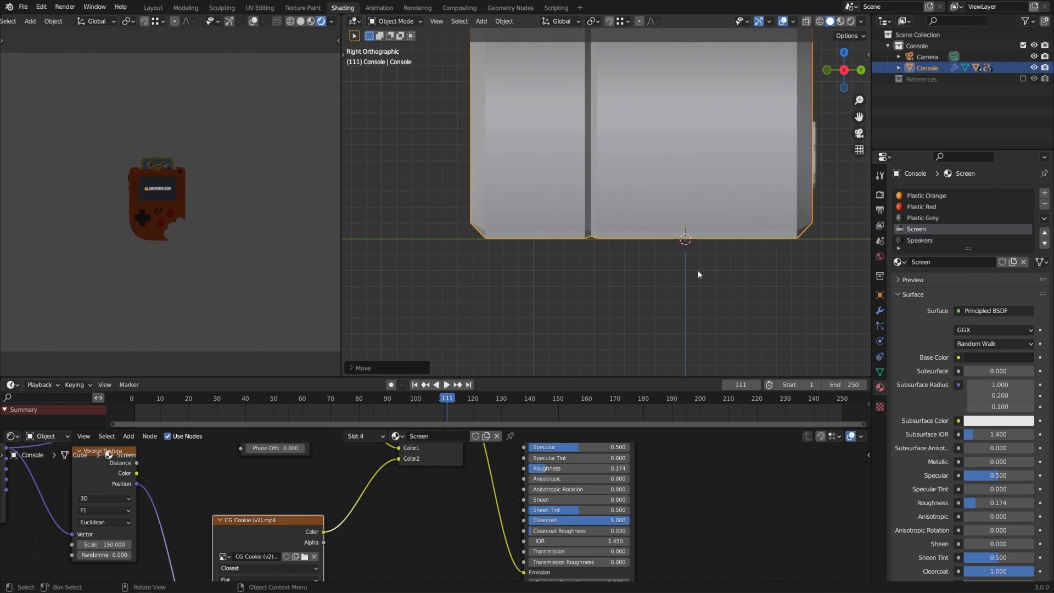
# - Add a mesh plane at the origin as a floor beneath the console
pyautogui.scroll(-10, 697, 270)
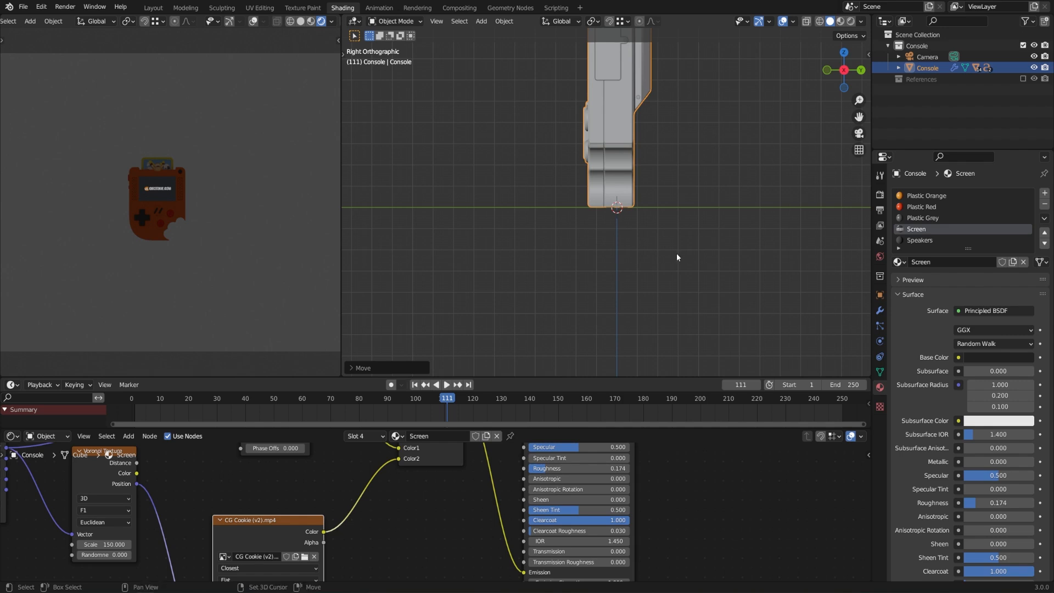
pyautogui.hotkey('shift', 'a')
pyautogui.moveTo(648, 89)
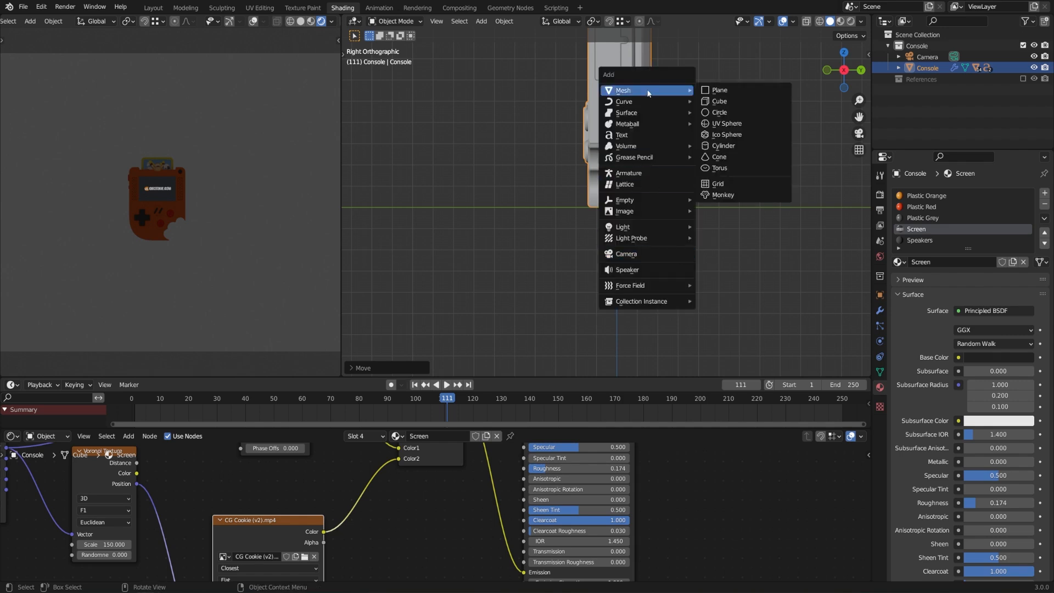
pyautogui.click(714, 90)
pyautogui.scroll(-5, 638, 287)
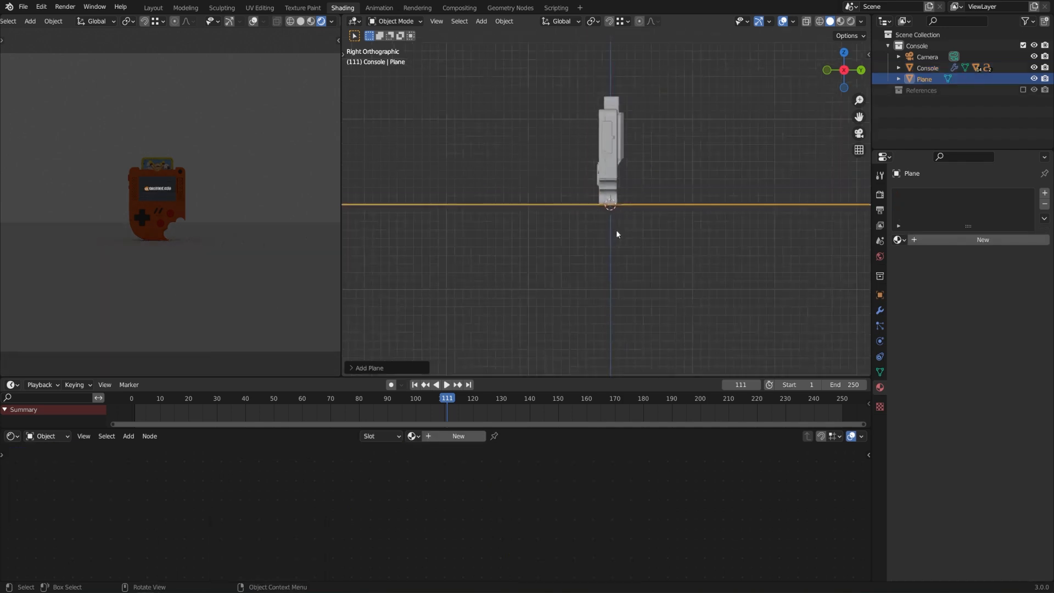
# - Extrude the plane's rear edge, behind the console, backward and upward in the right side view to form a slanted backdrop wall
pyautogui.moveTo(617, 229); pyautogui.dragTo(707, 269, button='middle')
pyautogui.scroll(-4, 678, 272)
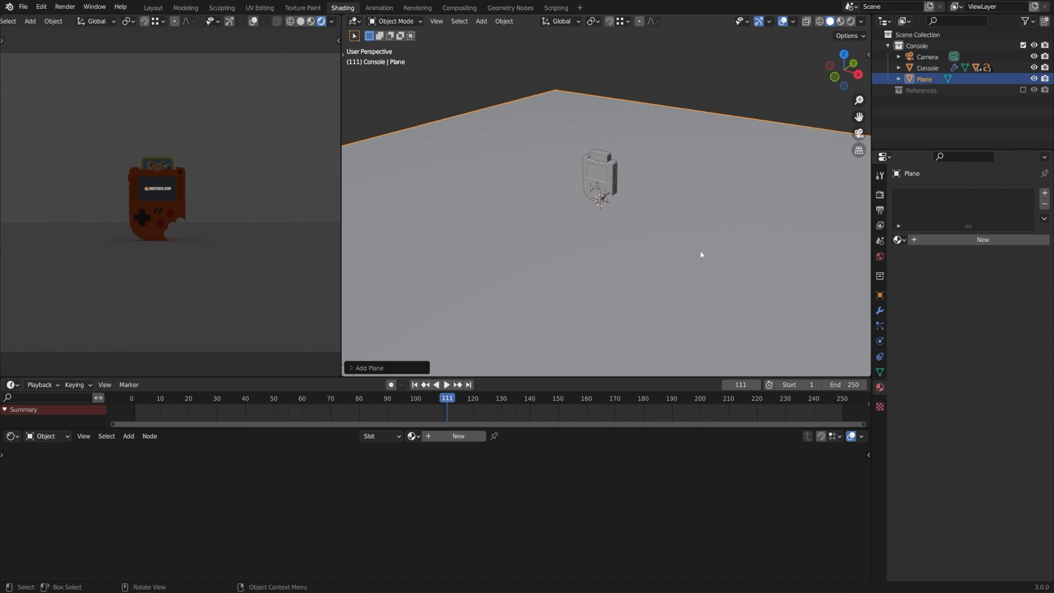
pyautogui.press('Tab')
pyautogui.scroll(-3, 637, 228)
pyautogui.moveTo(637, 228); pyautogui.dragTo(665, 171, button='middle')
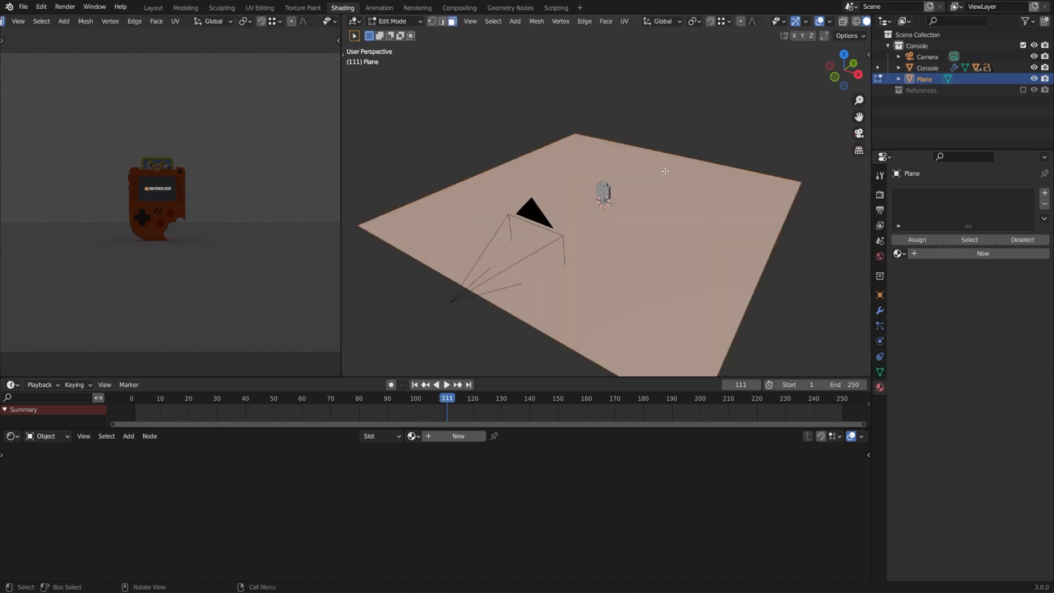
pyautogui.press('2')
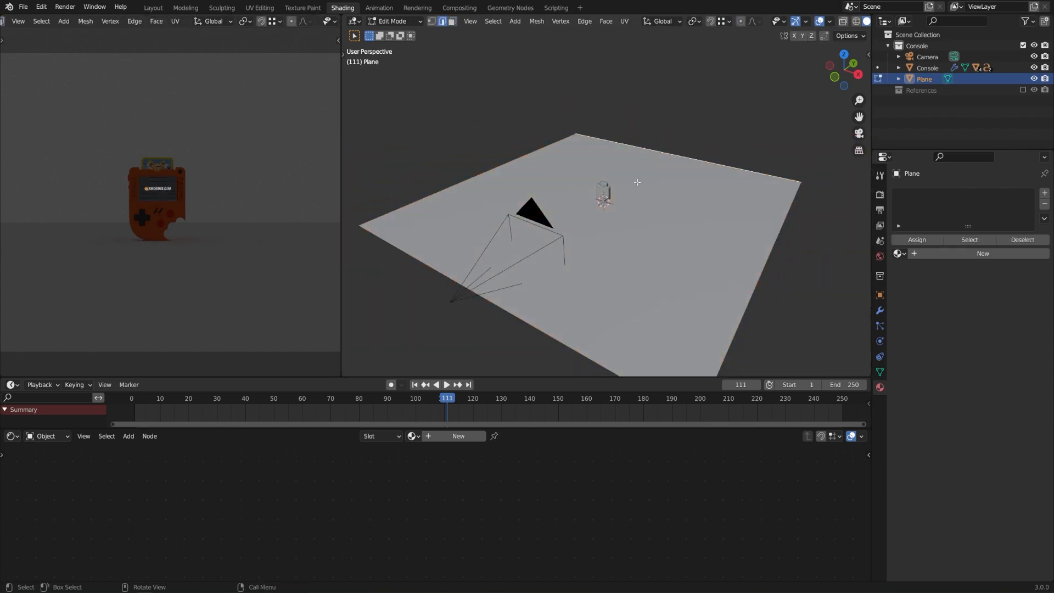
pyautogui.moveTo(637, 182); pyautogui.dragTo(659, 199, button='middle')
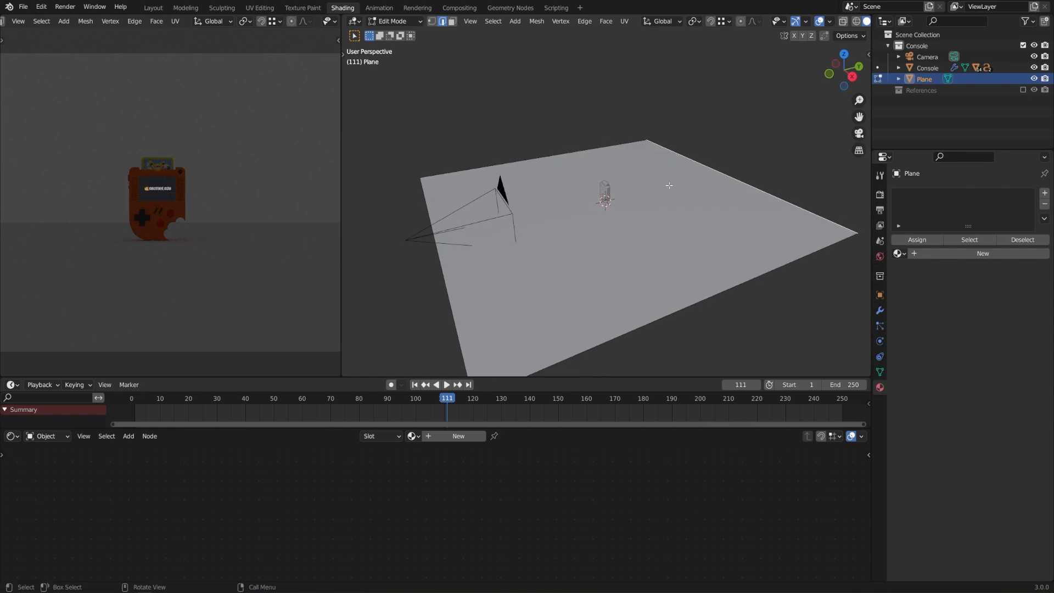
pyautogui.press('KP_3')
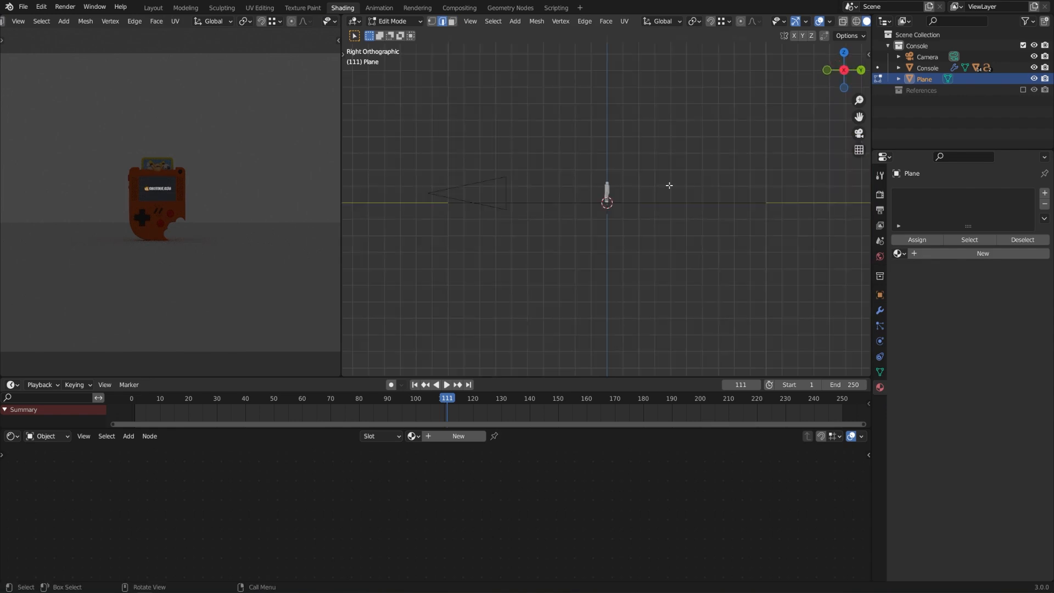
pyautogui.keyDown('shift'); pyautogui.moveTo(669, 185); pyautogui.dragTo(572, 307, button='middle'); pyautogui.keyUp('shift')
pyautogui.press('g')
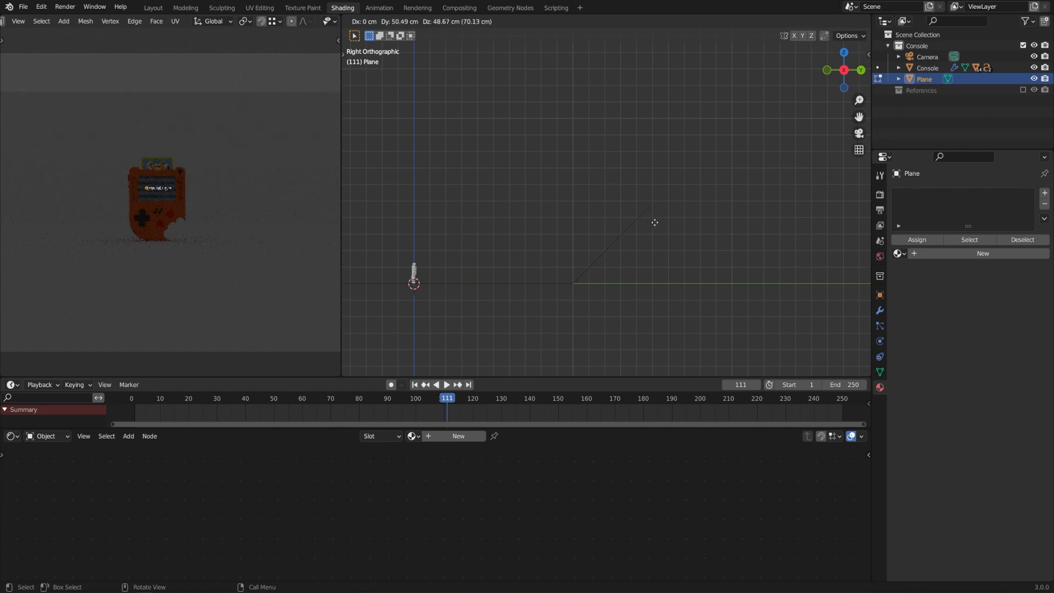
pyautogui.click(667, 157)
# - Bevel the crease edge between the floor and the backdrop wall into a wide, smooth curve with 9 segments
pyautogui.moveTo(659, 160); pyautogui.dragTo(633, 201, button='middle')
pyautogui.click(644, 188)
pyautogui.hotkey('ctrl', 'b')
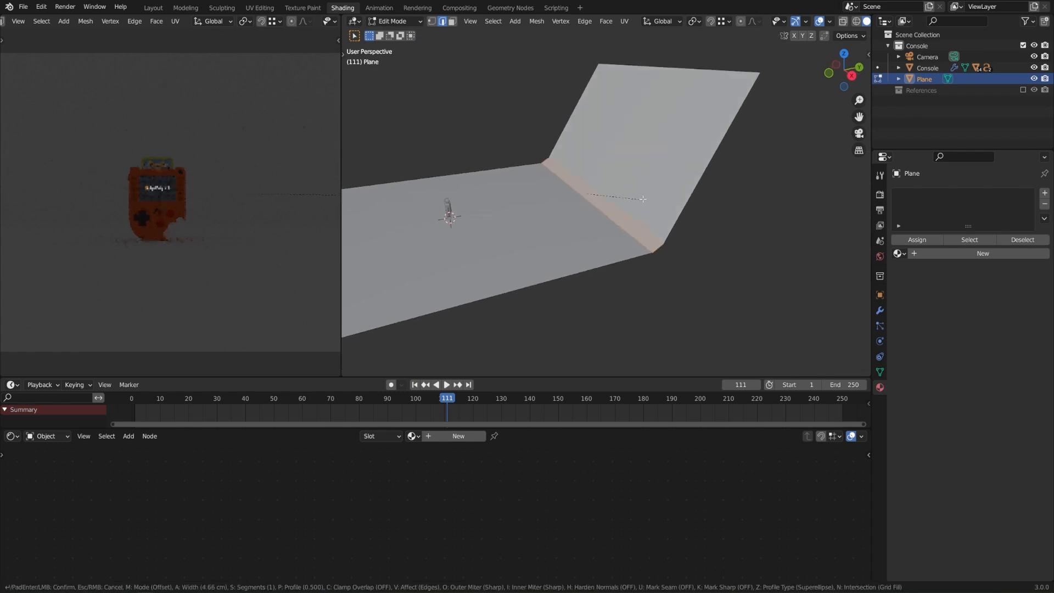
pyautogui.scroll(8, 686, 194)
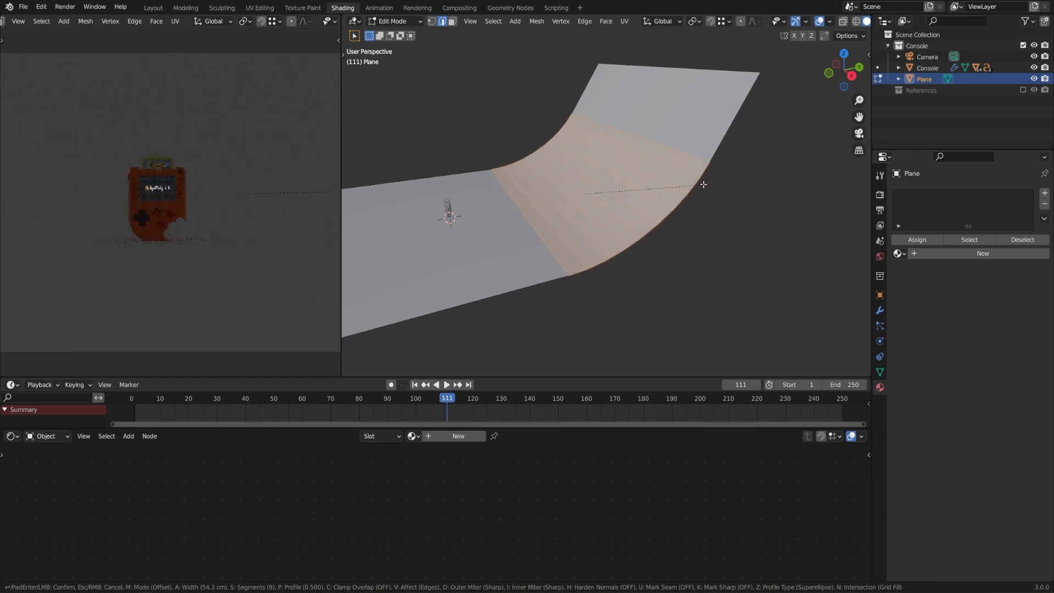
pyautogui.click(715, 173)
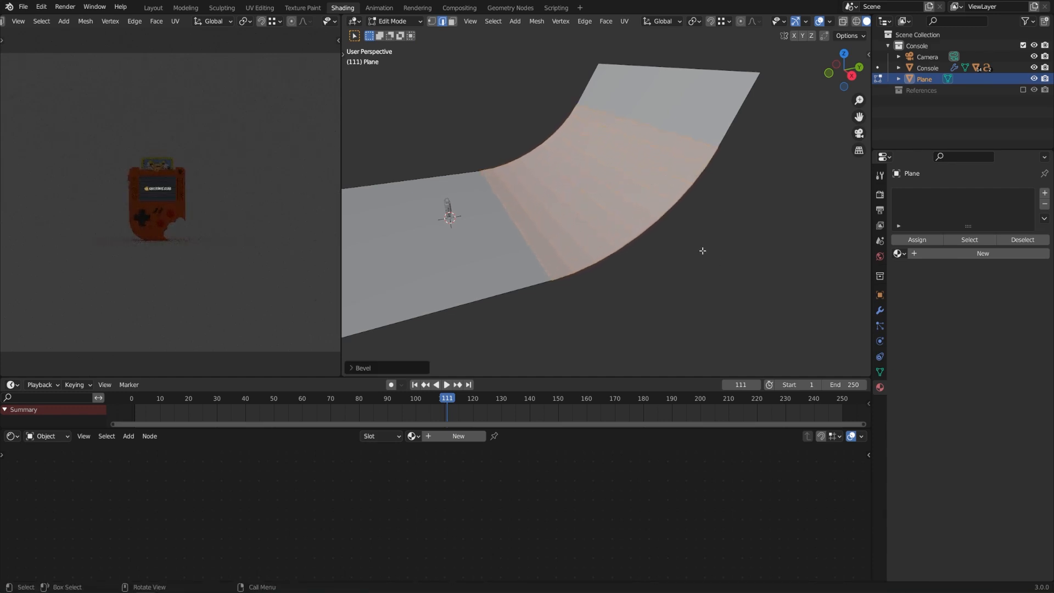
# - Return the backdrop plane to Object Mode and shade it smooth
pyautogui.moveTo(699, 249); pyautogui.dragTo(767, 240, button='middle')
pyautogui.hotkey('ctrl', 'Tab')
pyautogui.click(712, 232)
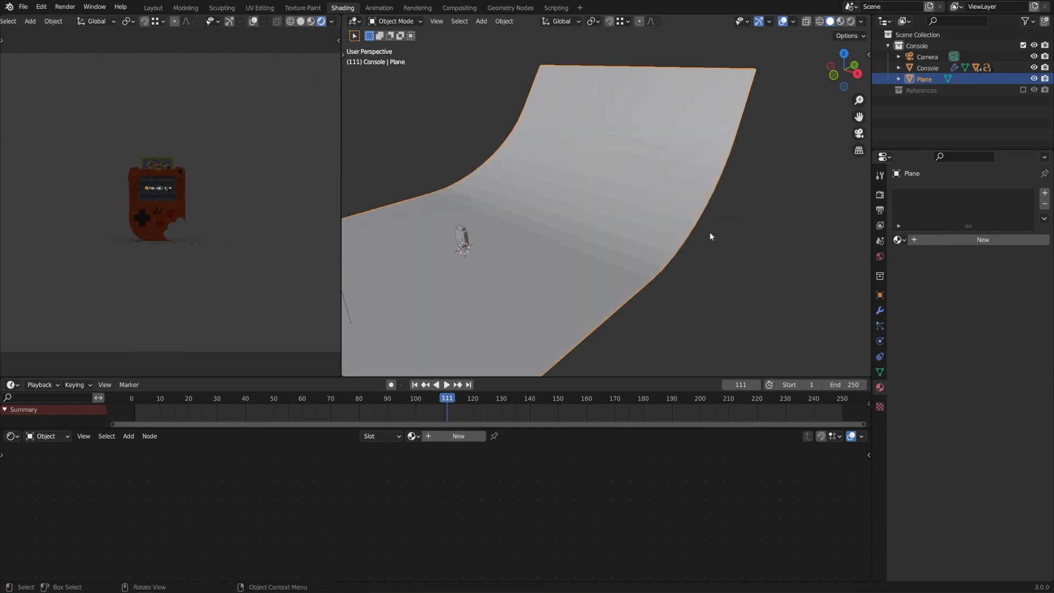
pyautogui.rightClick(665, 190)
pyautogui.click(665, 191)
# - Enable the Move object gizmo and use it to bring the camera much closer to the console along Y and slightly higher
pyautogui.moveTo(535, 223)
pyautogui.mouseDown(button='middle')
pyautogui.moveTo(632, 214)
pyautogui.moveTo(543, 212)
pyautogui.mouseUp(button='middle')
pyautogui.click(544, 215)
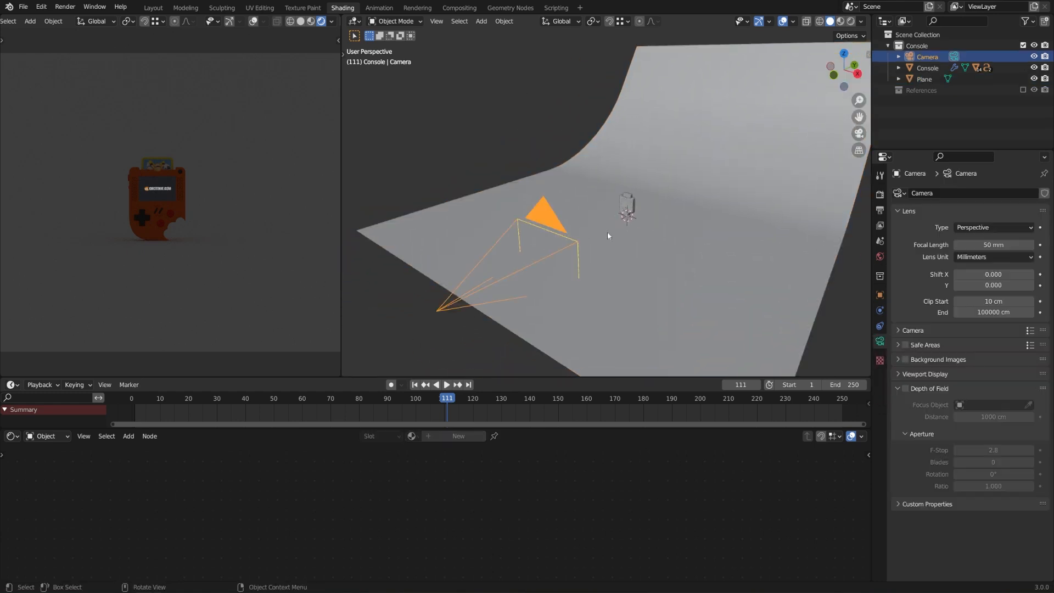
pyautogui.moveTo(608, 232); pyautogui.dragTo(587, 236, button='middle')
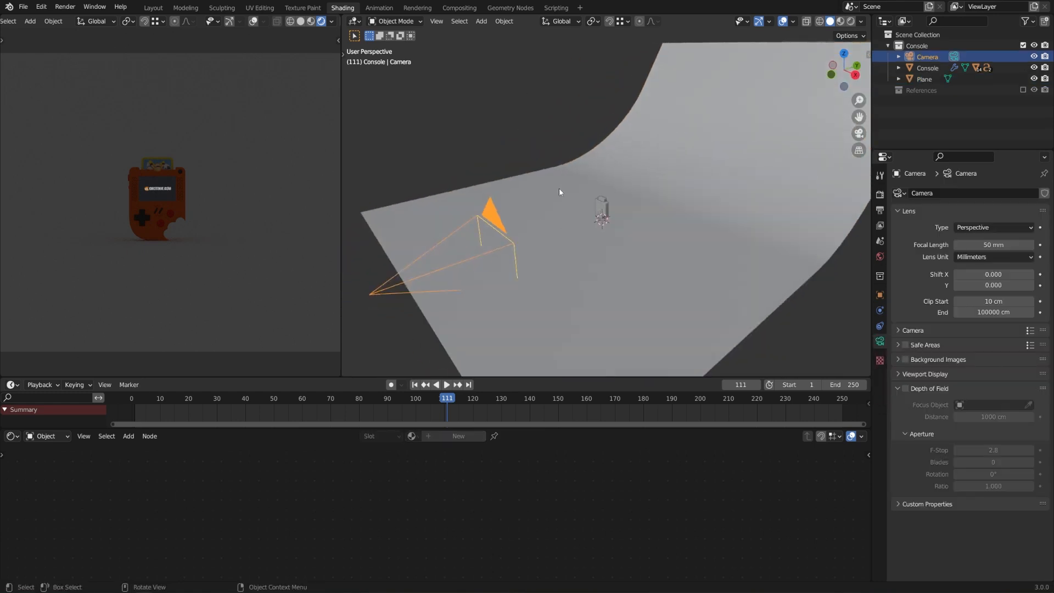
pyautogui.click(770, 21)
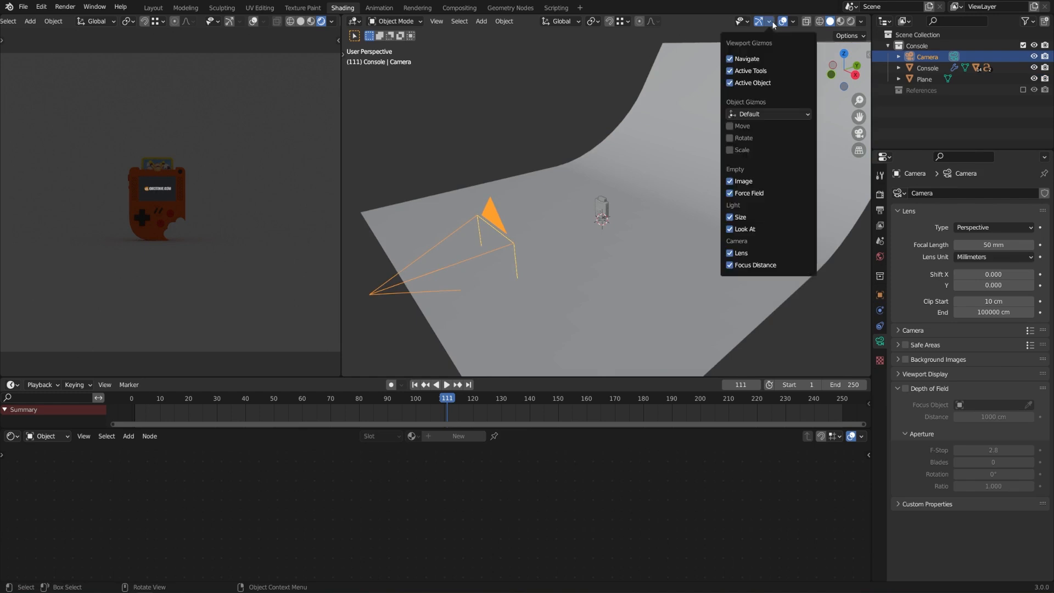
pyautogui.click(740, 127)
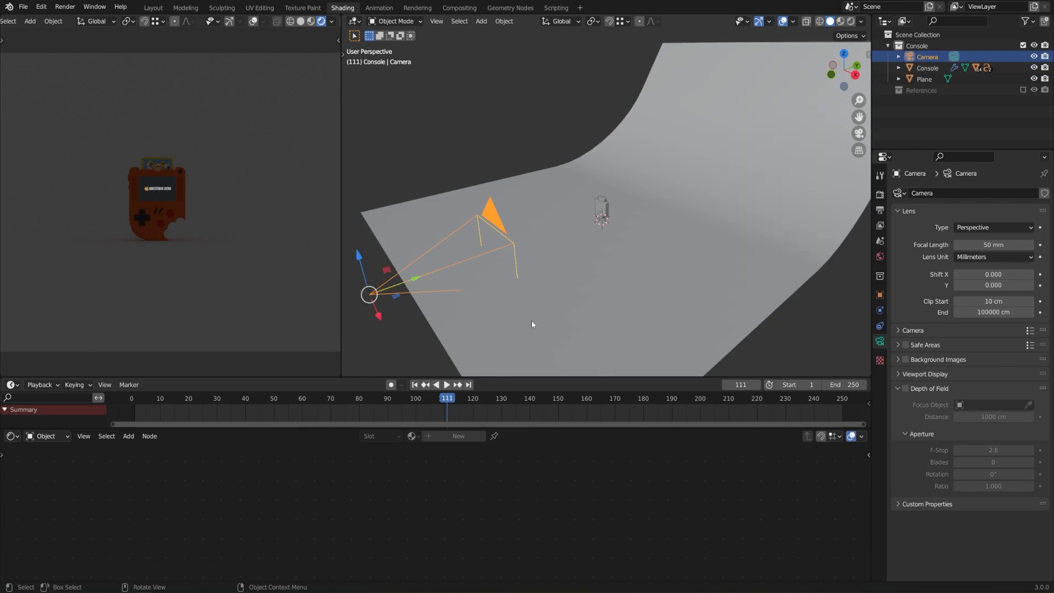
pyautogui.moveTo(413, 283); pyautogui.dragTo(605, 263)
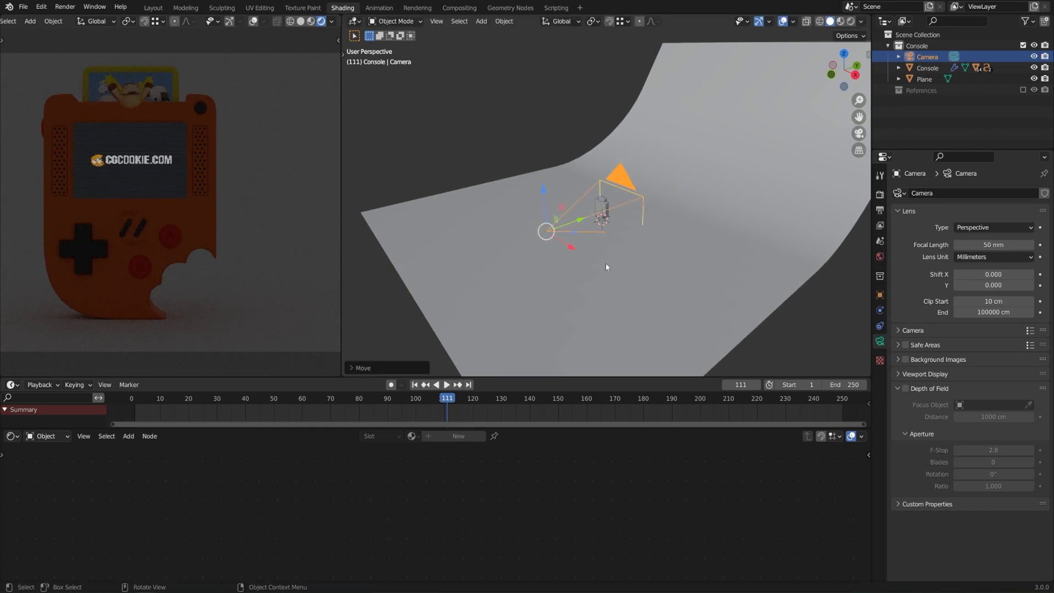
pyautogui.moveTo(546, 194); pyautogui.dragTo(545, 187)
# - Rotate the console 31° about the global Z axis so it stands at an angle to the camera
pyautogui.scroll(10, 628, 249)
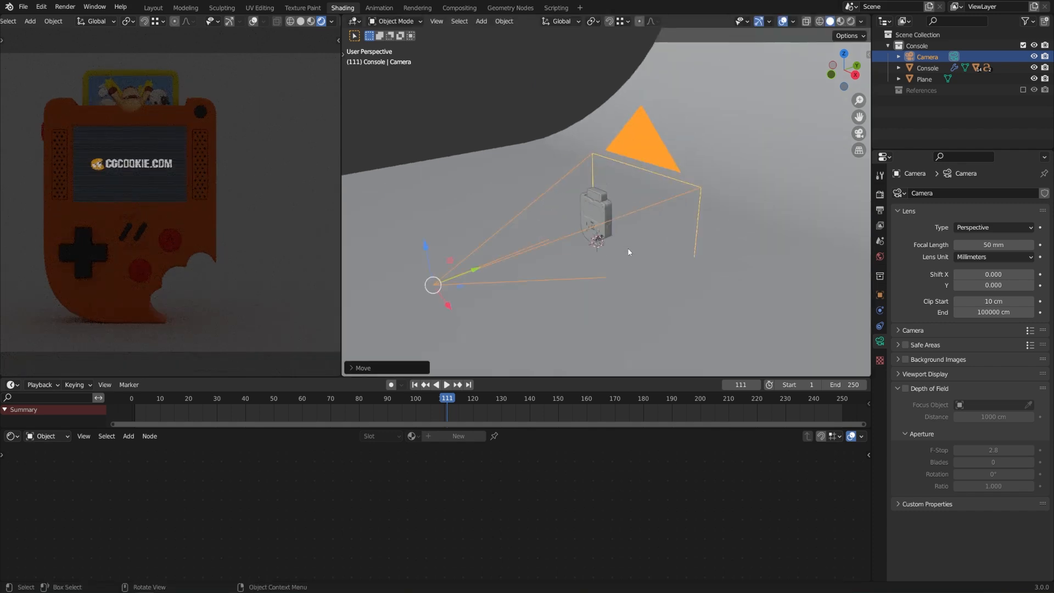
pyautogui.click(611, 209)
pyautogui.scroll(-10, 631, 252)
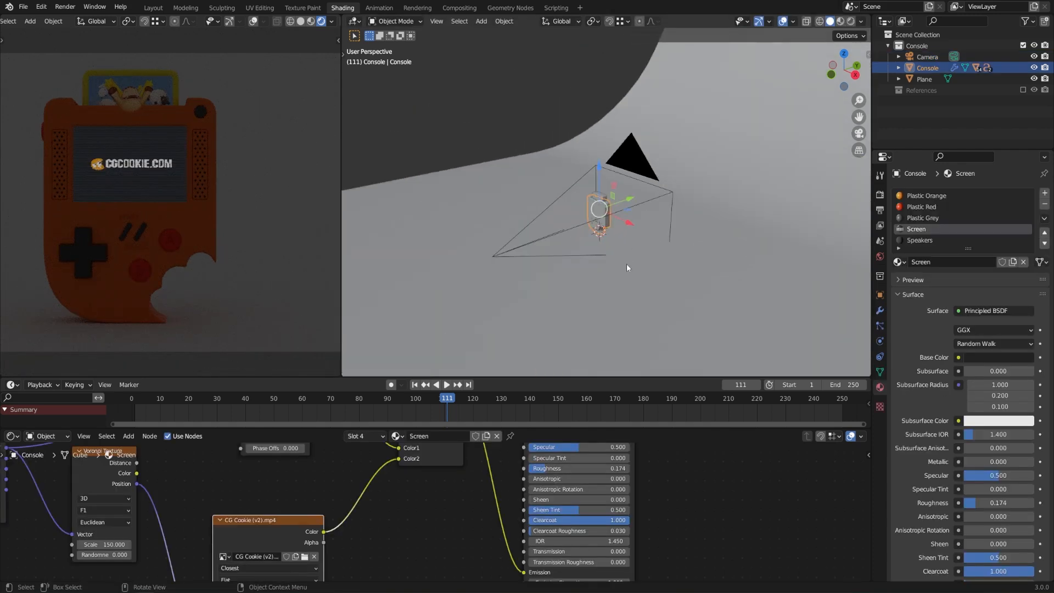
pyautogui.press('r')
pyautogui.press('z')
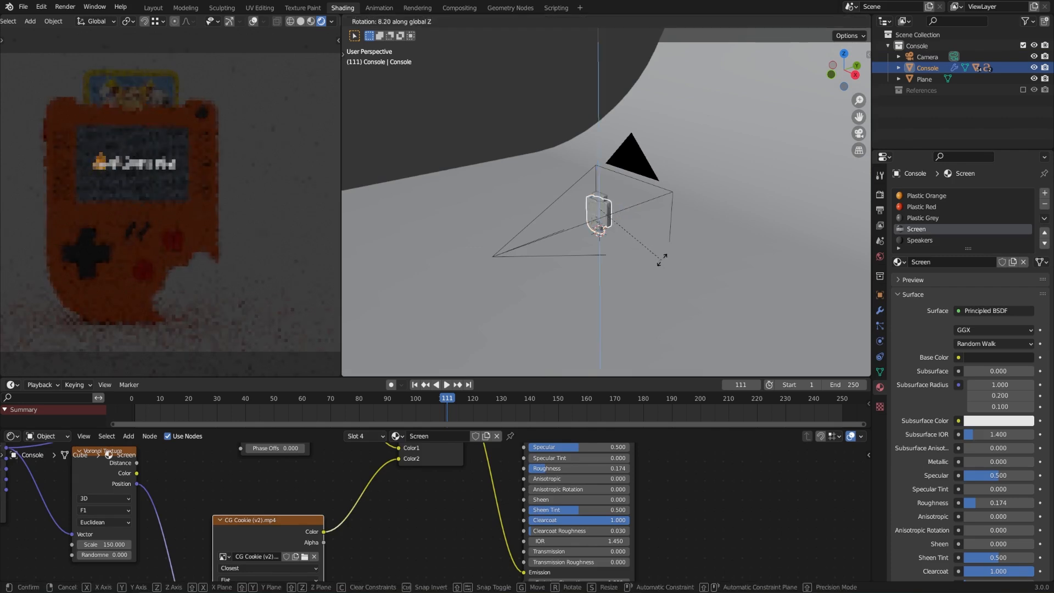
pyautogui.click(676, 234)
pyautogui.click(364, 368)
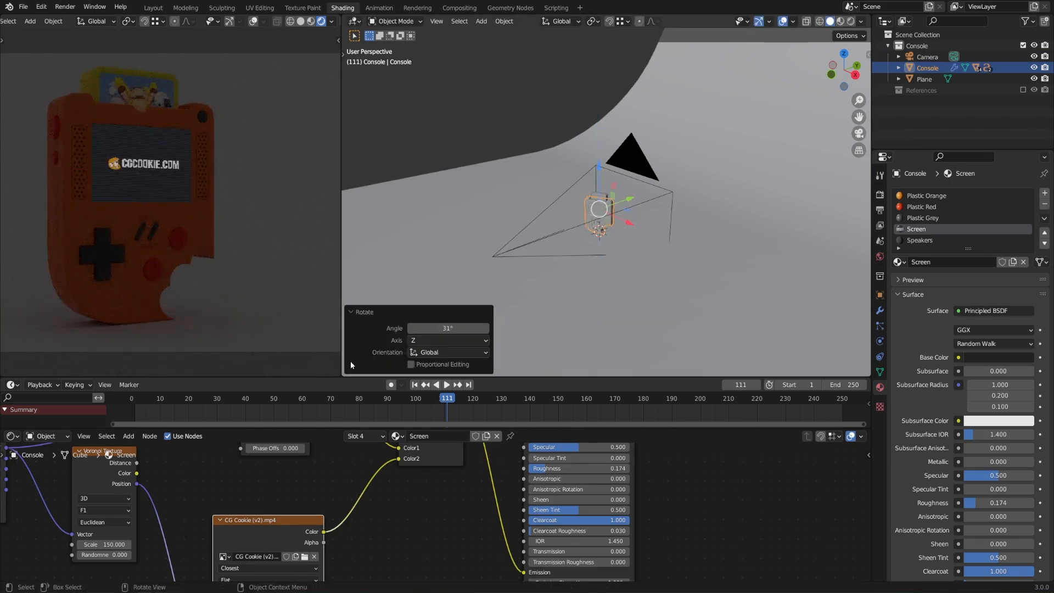
pyautogui.click(381, 314)
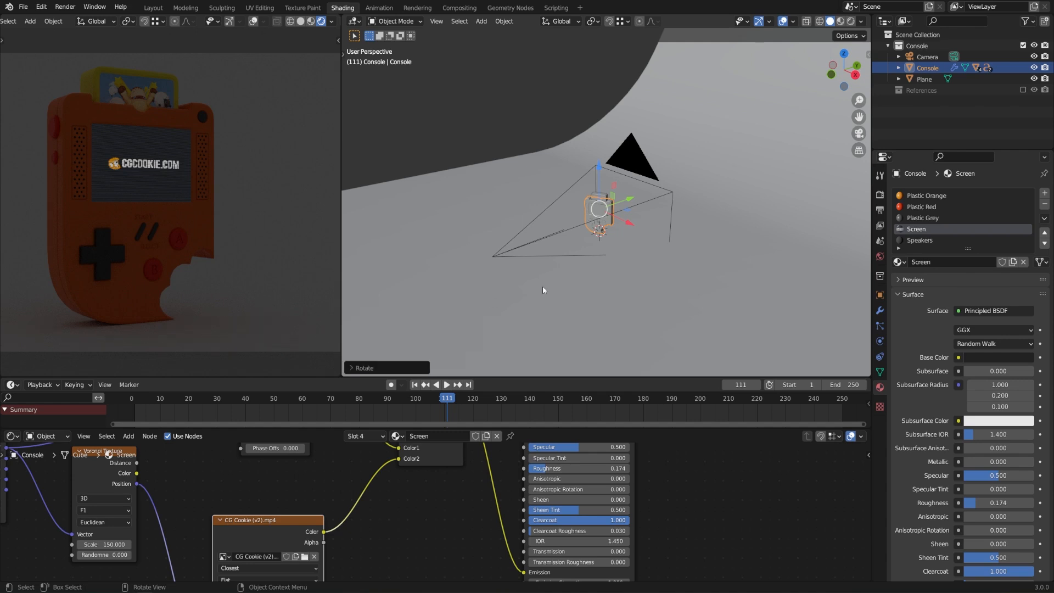
# - Look through the camera in the solid viewport and shift it about 1.8 cm along negative X to centre the console in the frame
pyautogui.click(632, 161)
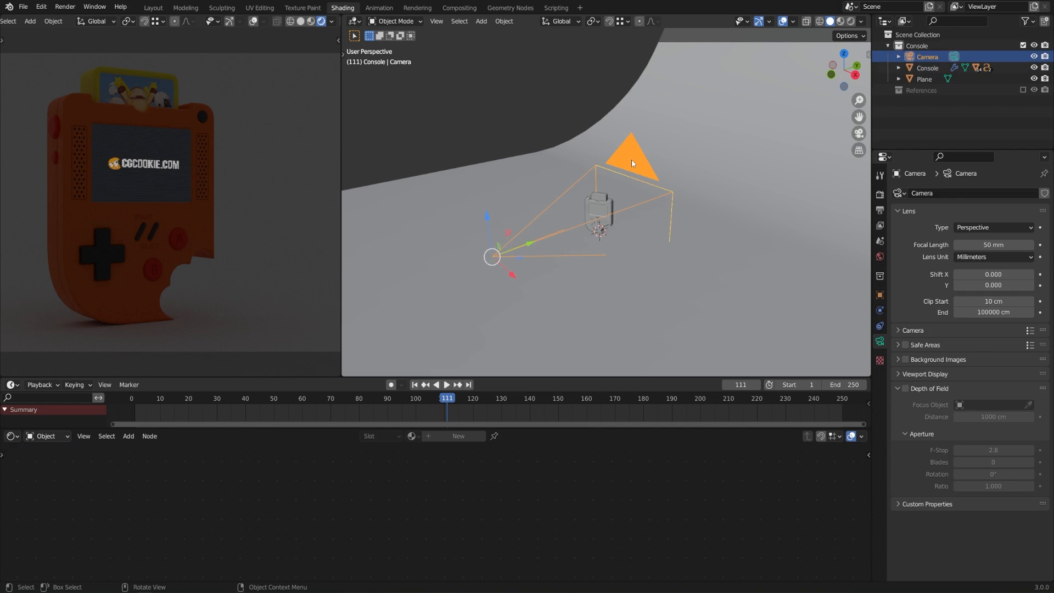
pyautogui.press('KP_0')
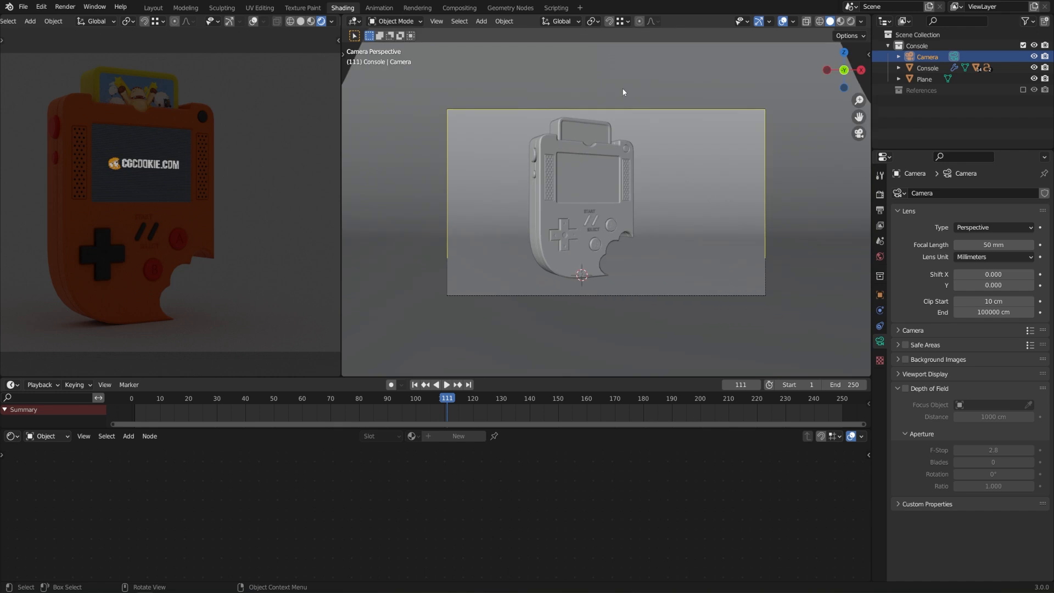
pyautogui.press('g')
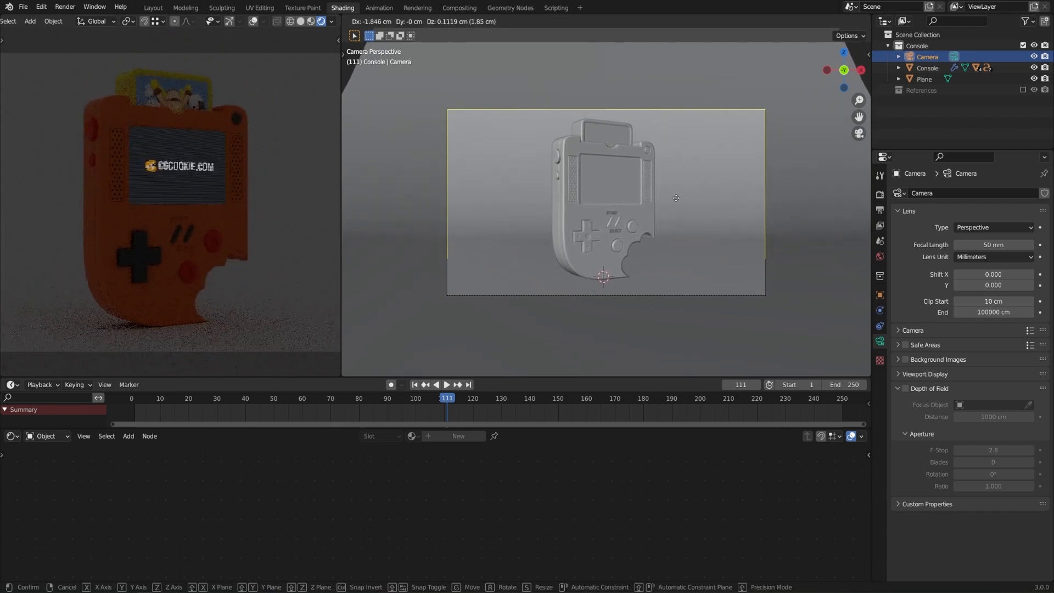
pyautogui.click(676, 198)
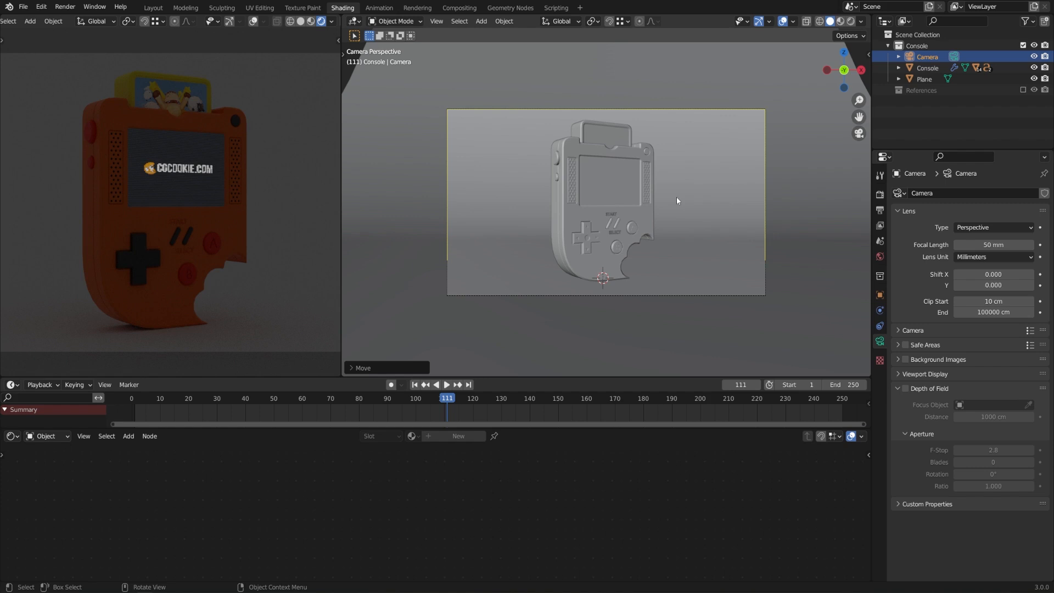
# - Adjust the camera's distance along its local Z axis so the console nearly fills the frame's height, and leave the camera view
pyautogui.press('g')
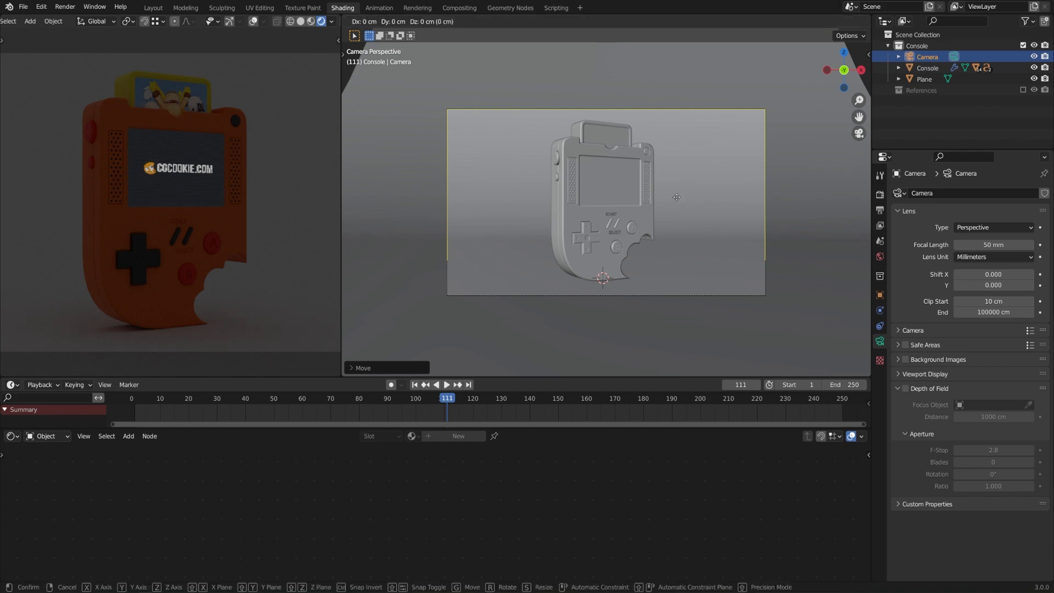
pyautogui.press('z')
pyautogui.press('z')
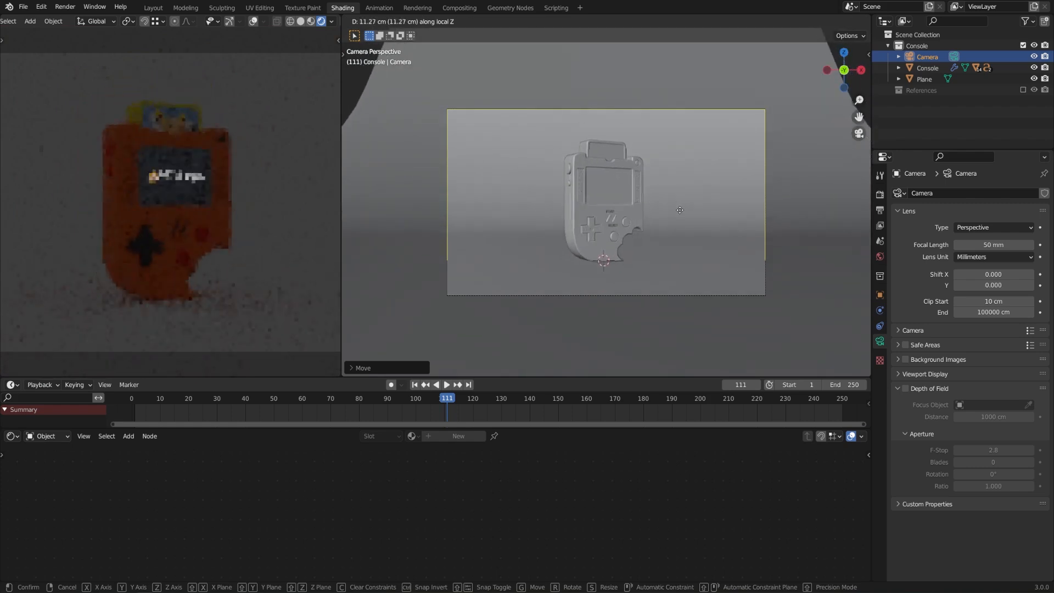
pyautogui.click(681, 199)
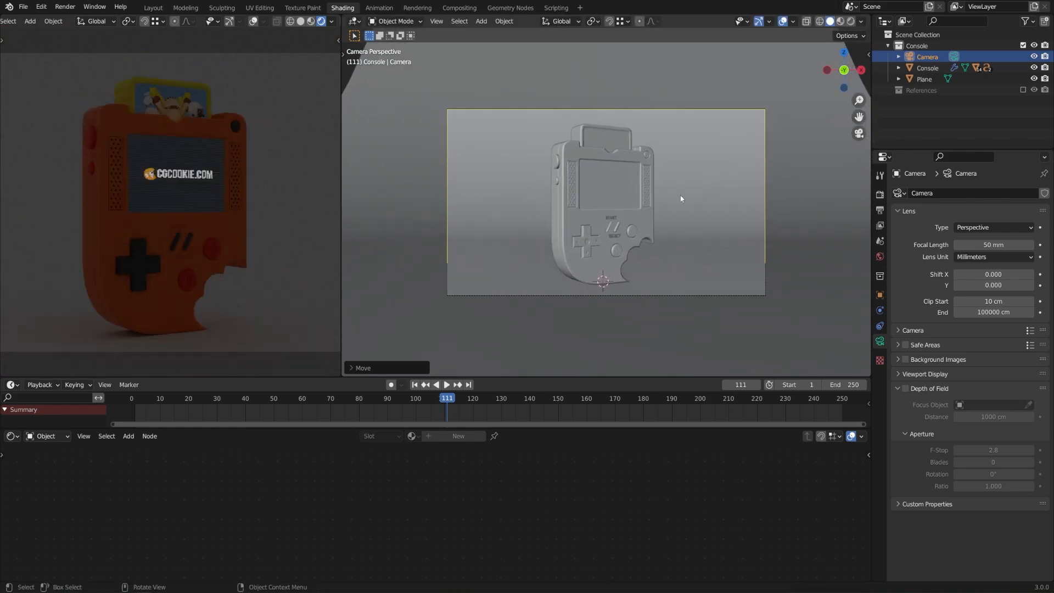
pyautogui.press('KP_0')
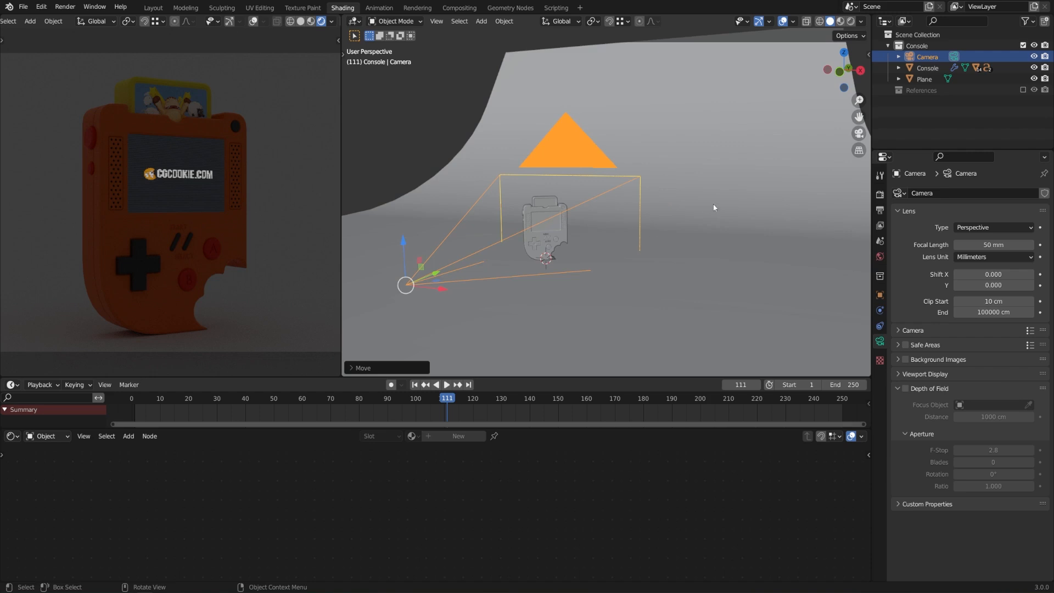
# - Scale the camera object down to less than half its displayed size
pyautogui.moveTo(714, 204)
pyautogui.mouseDown(button='middle')
pyautogui.moveTo(629, 256)
pyautogui.moveTo(703, 205)
pyautogui.mouseUp(button='middle')
pyautogui.press('s')
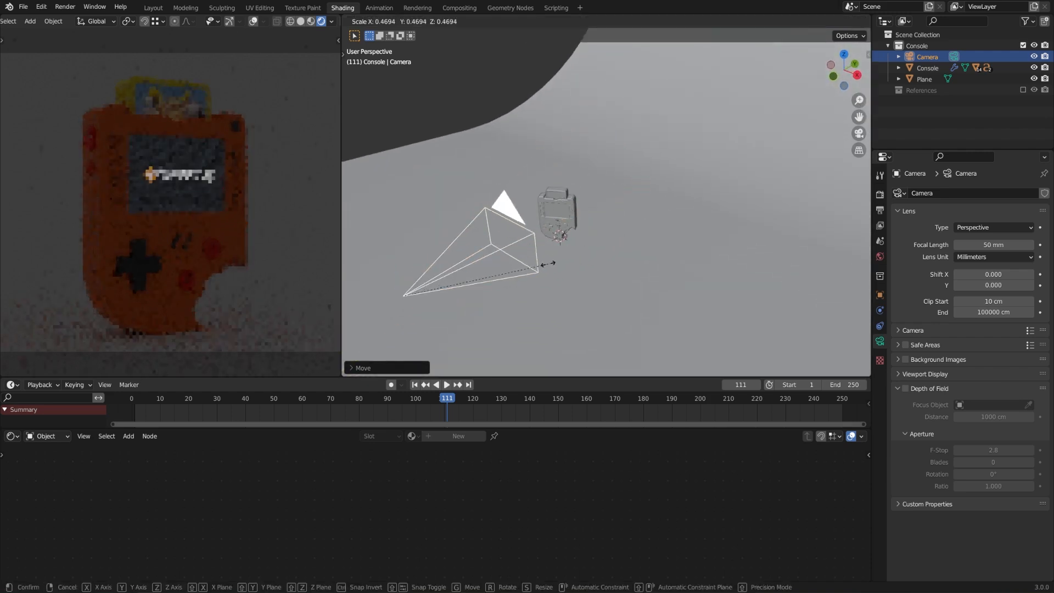
pyautogui.click(532, 266)
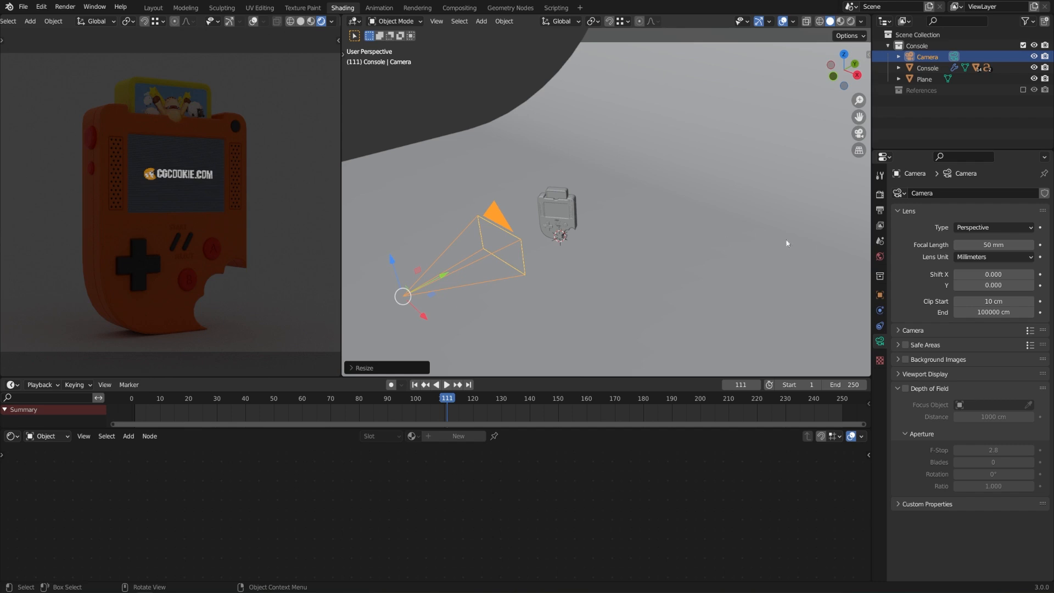
# - Light the world with an Environment Texture using cayley_interior_2k.hdr from the indoor skies folder, and check it in the rendered view
pyautogui.click(880, 257)
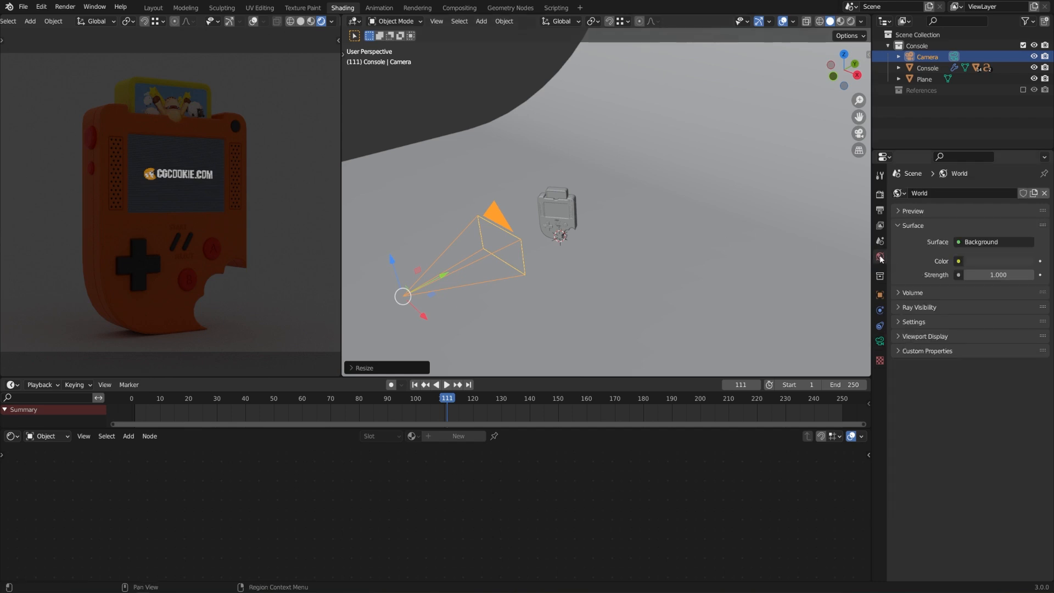
pyautogui.click(959, 262)
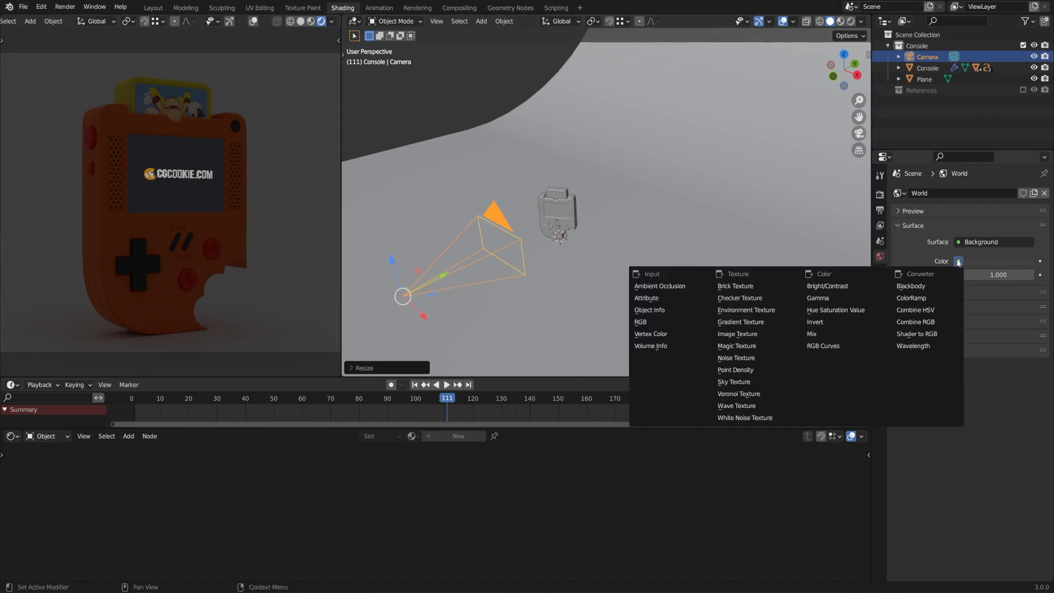
pyautogui.click(776, 310)
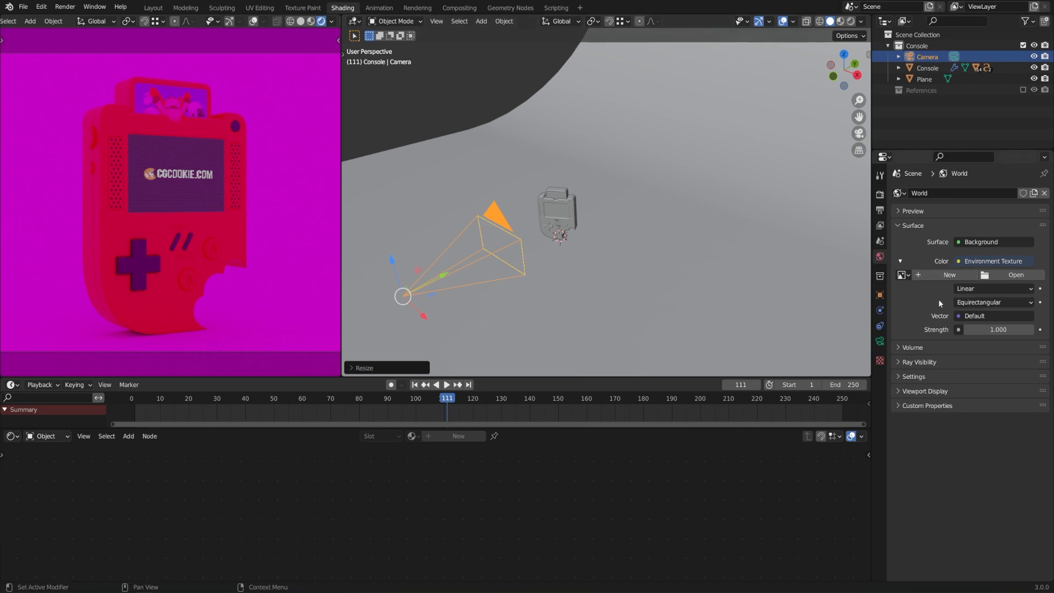
pyautogui.click(1020, 276)
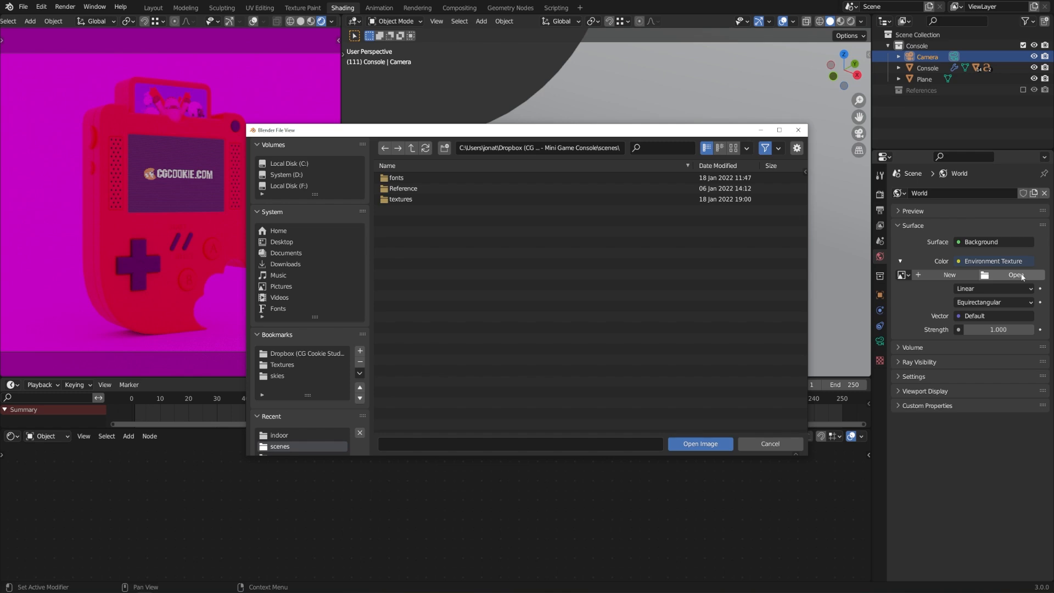
pyautogui.click(279, 435)
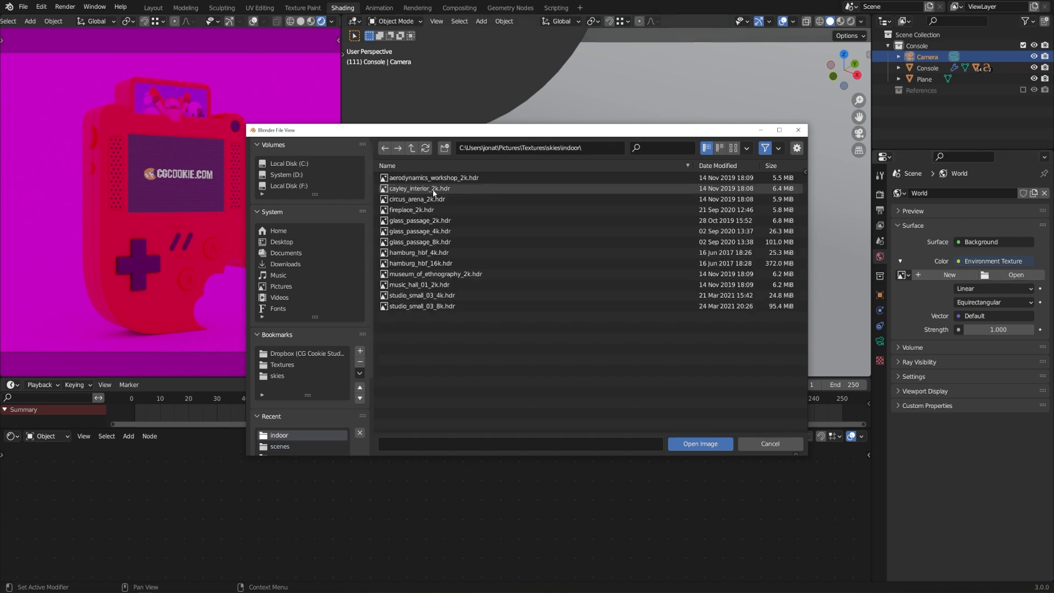
pyautogui.doubleClick(434, 188)
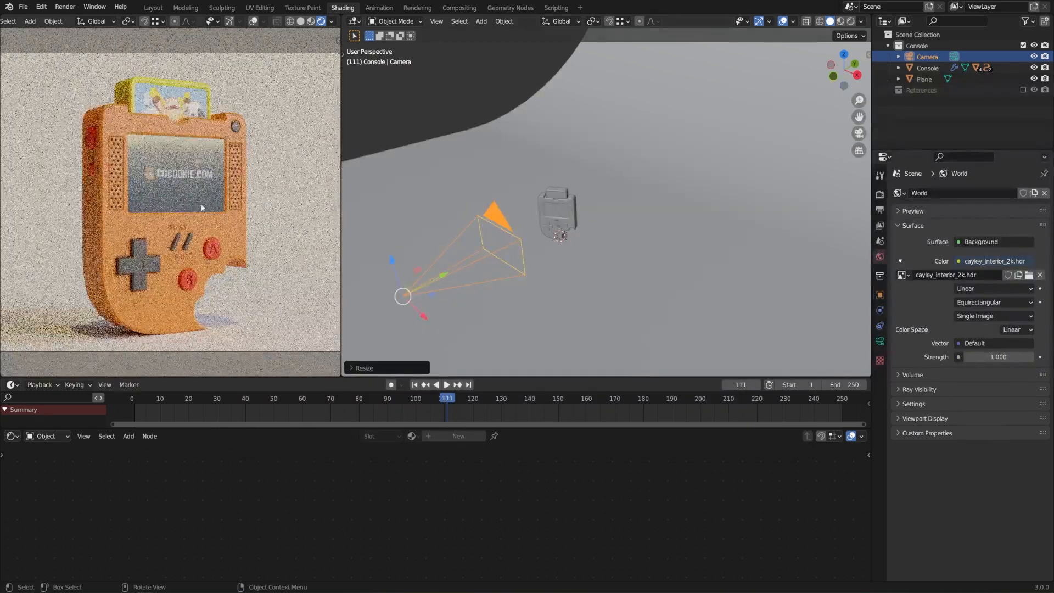
pyautogui.moveTo(184, 219)
pyautogui.mouseDown(button='middle')
pyautogui.moveTo(286, 238)
pyautogui.moveTo(202, 227)
pyautogui.mouseUp(button='middle')
pyautogui.press('KP_0')
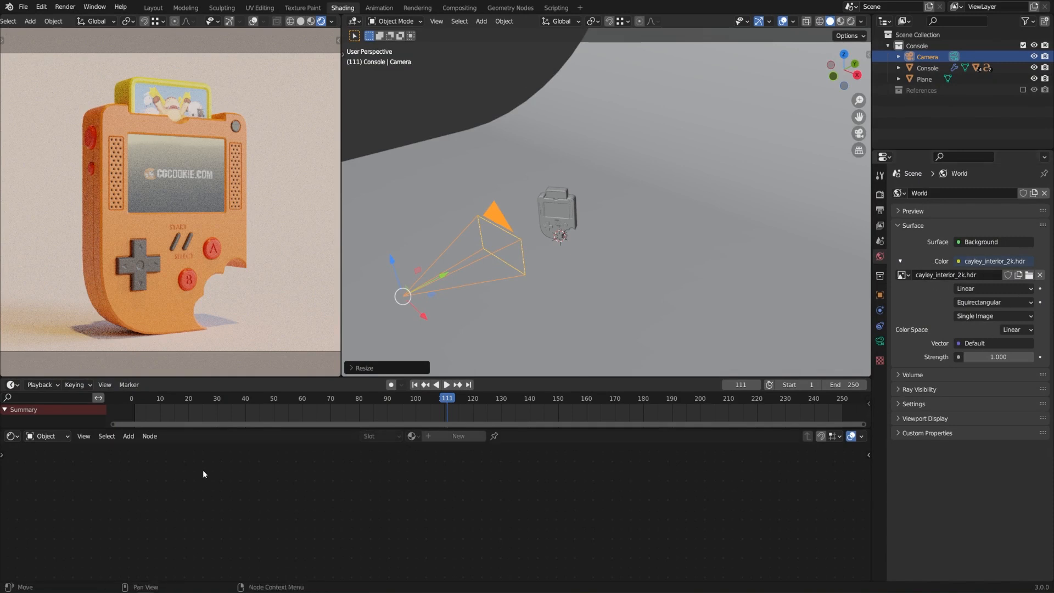
# - Show the World shader nodes and space the environment texture and Background nodes apart
pyautogui.click(59, 438)
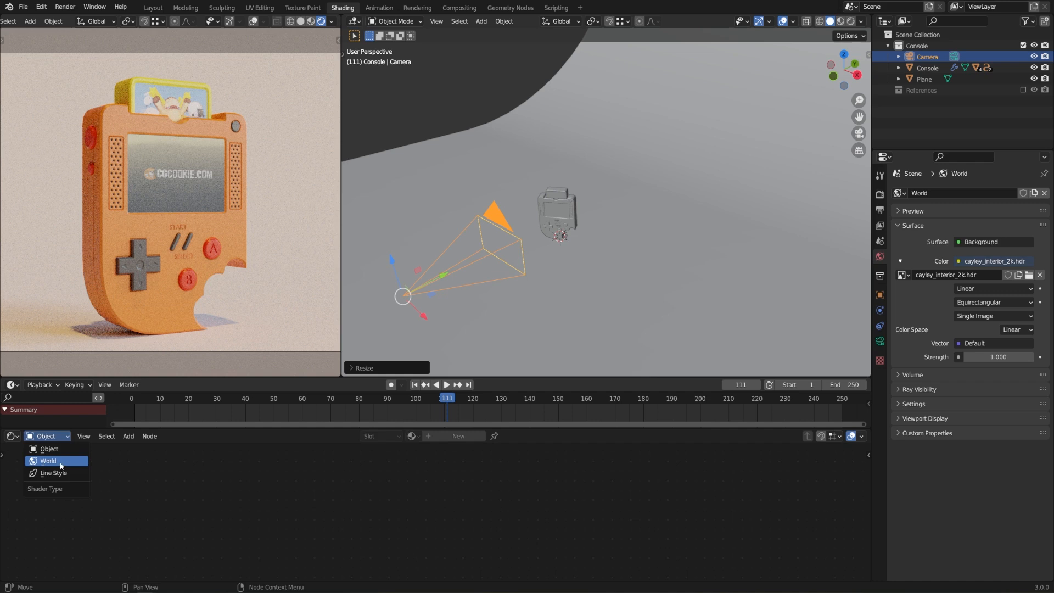
pyautogui.click(61, 462)
pyautogui.press('Home')
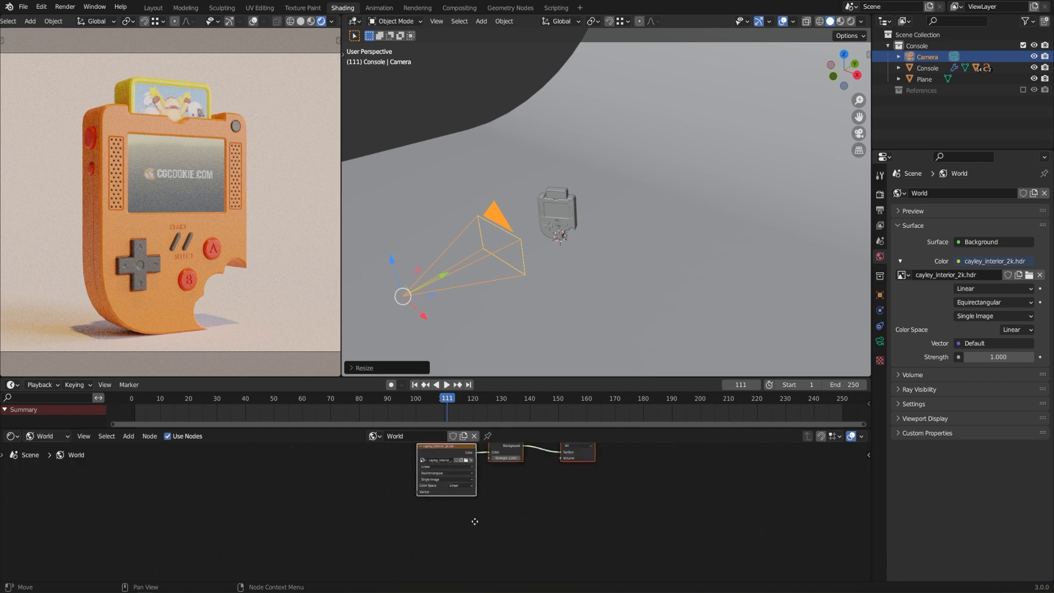
pyautogui.scroll(3, 519, 514)
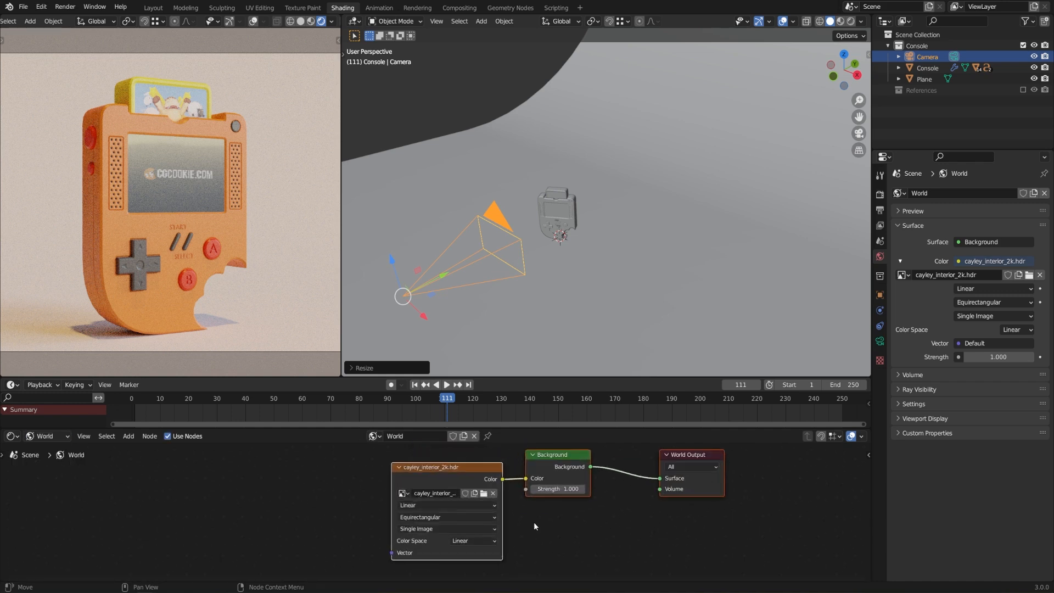
pyautogui.moveTo(465, 480); pyautogui.dragTo(419, 477)
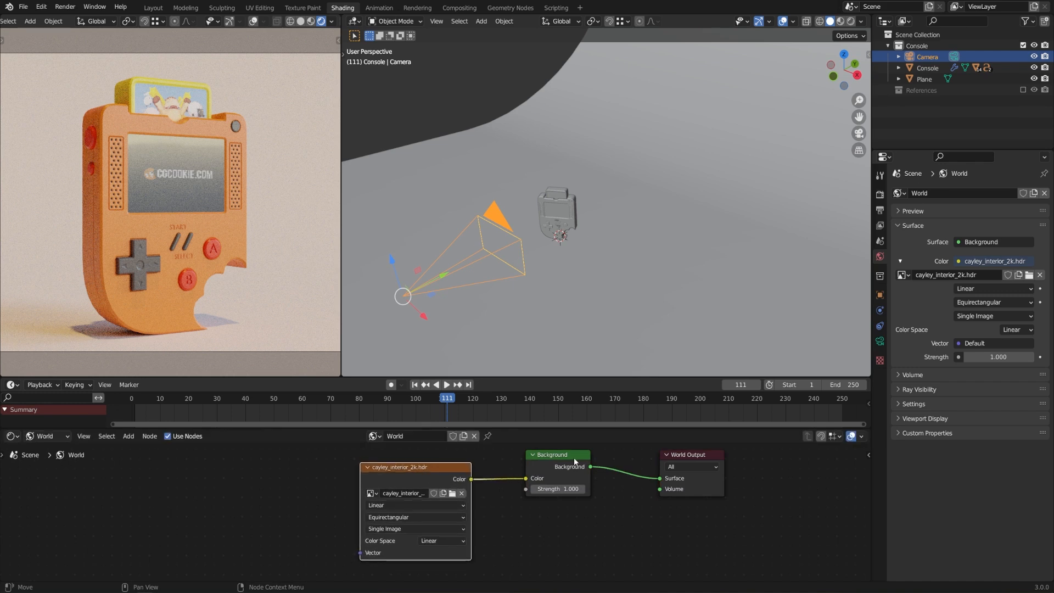
pyautogui.moveTo(574, 457); pyautogui.dragTo(576, 466)
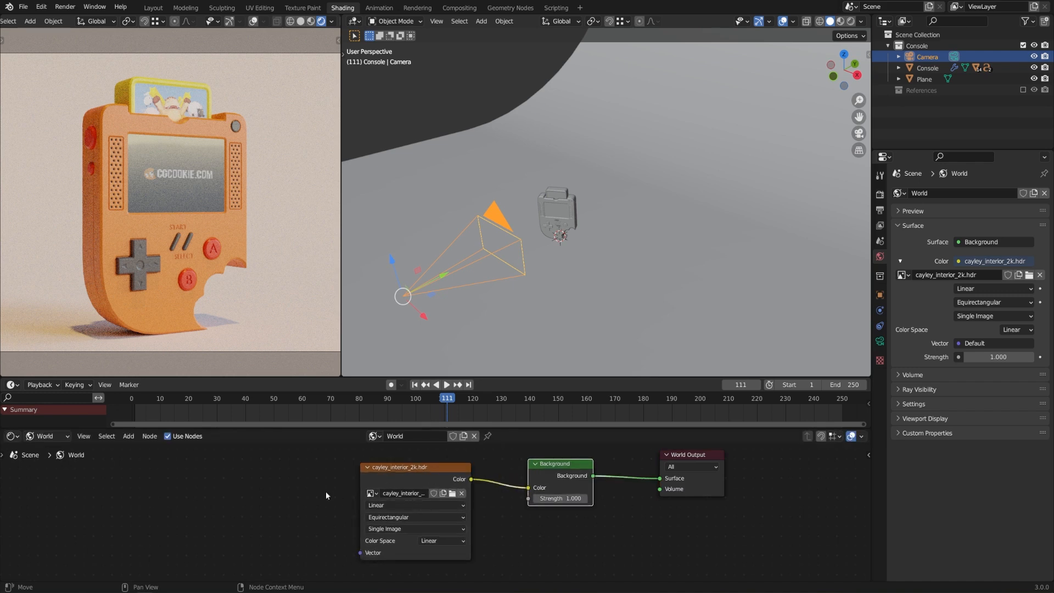
pyautogui.moveTo(315, 495); pyautogui.dragTo(403, 493, button='middle')
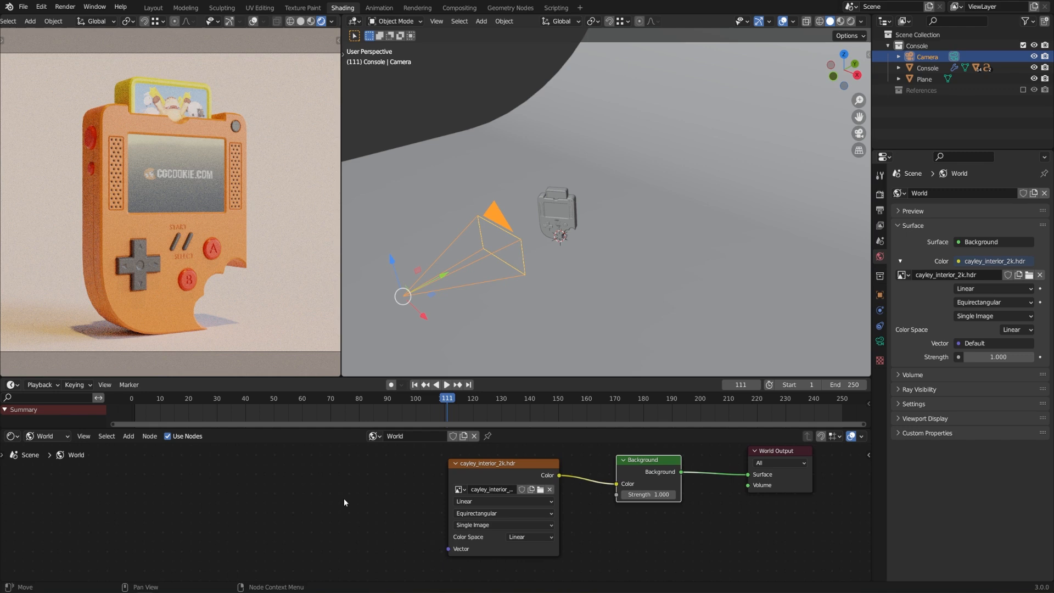
# - Add a Mapping node before the environment texture and connect its Vector output to the texture's Vector input
pyautogui.hotkey('shift', 'a')
pyautogui.moveTo(344, 503)
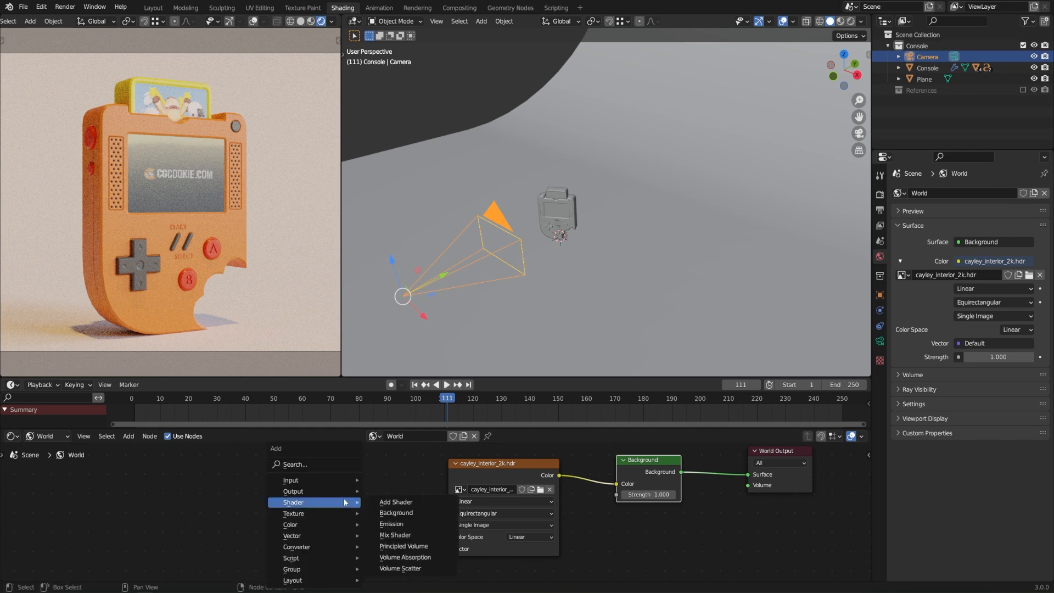
pyautogui.moveTo(306, 539)
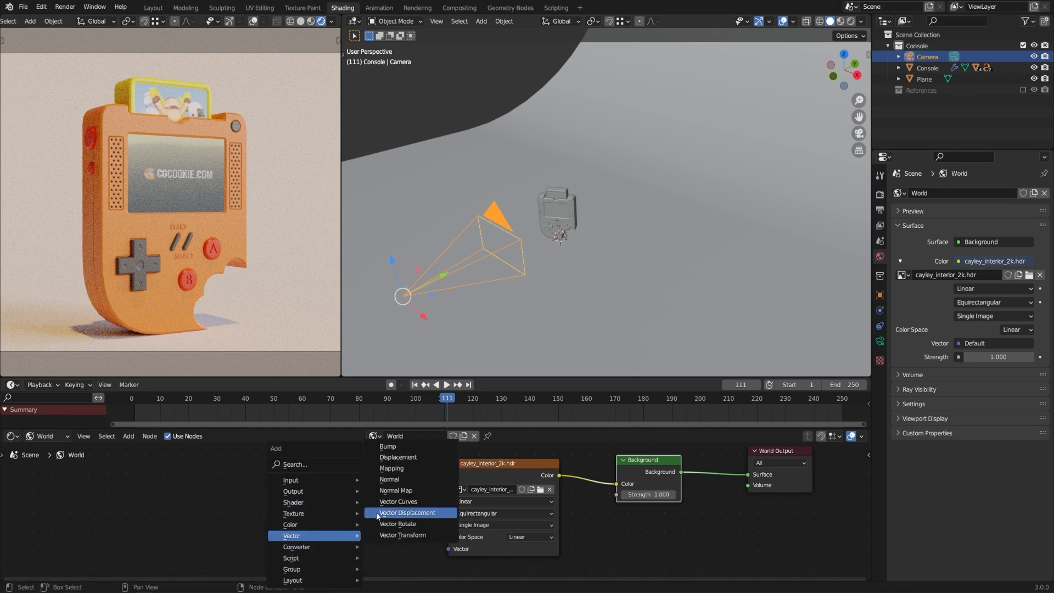
pyautogui.click(426, 469)
pyautogui.click(325, 457)
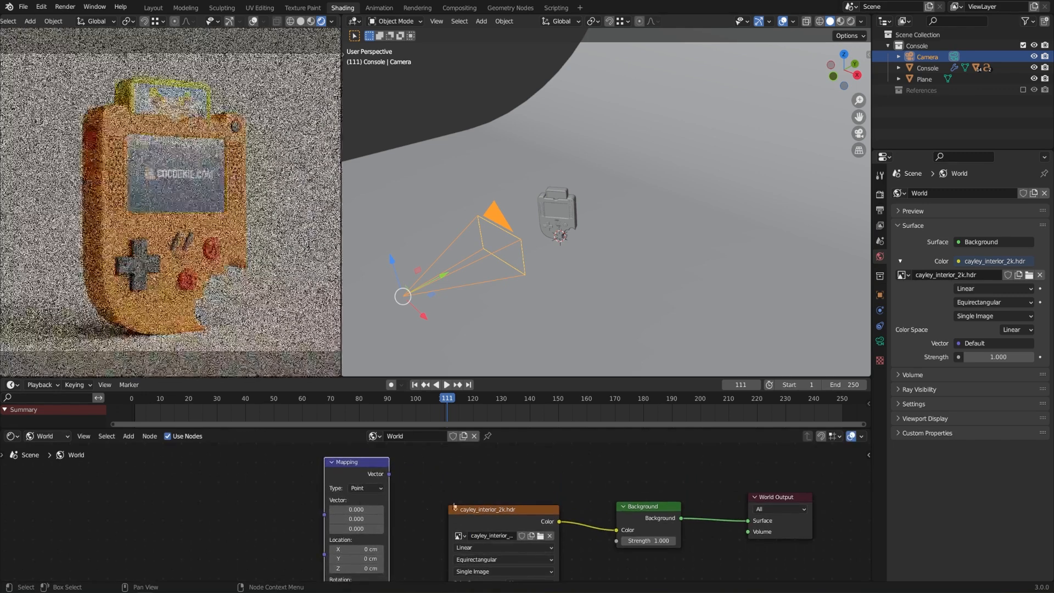
pyautogui.scroll(-3, 416, 484)
pyautogui.scroll(-1, 415, 483)
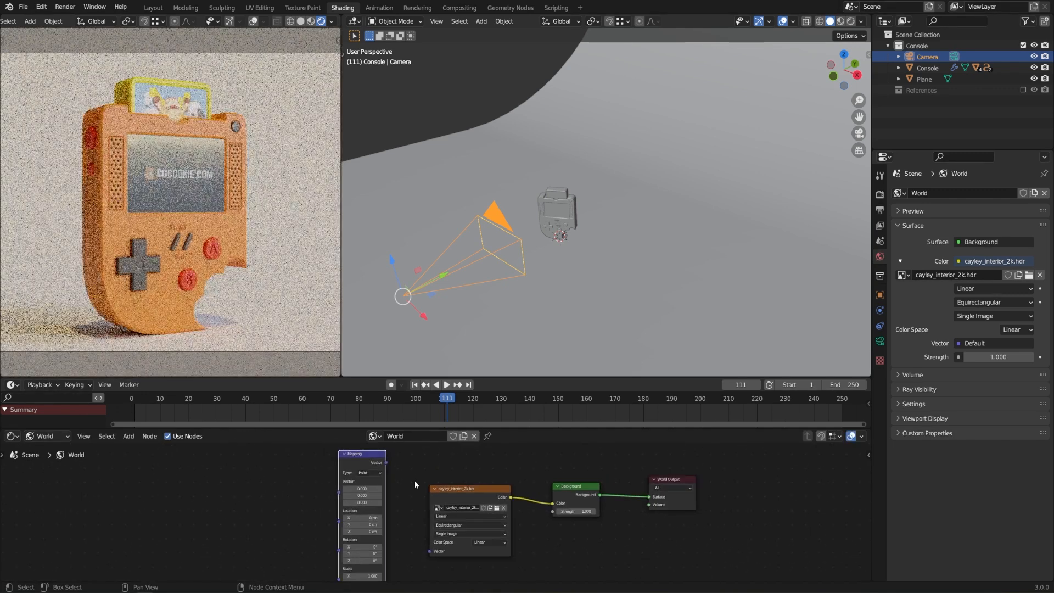
pyautogui.moveTo(386, 463); pyautogui.dragTo(427, 552)
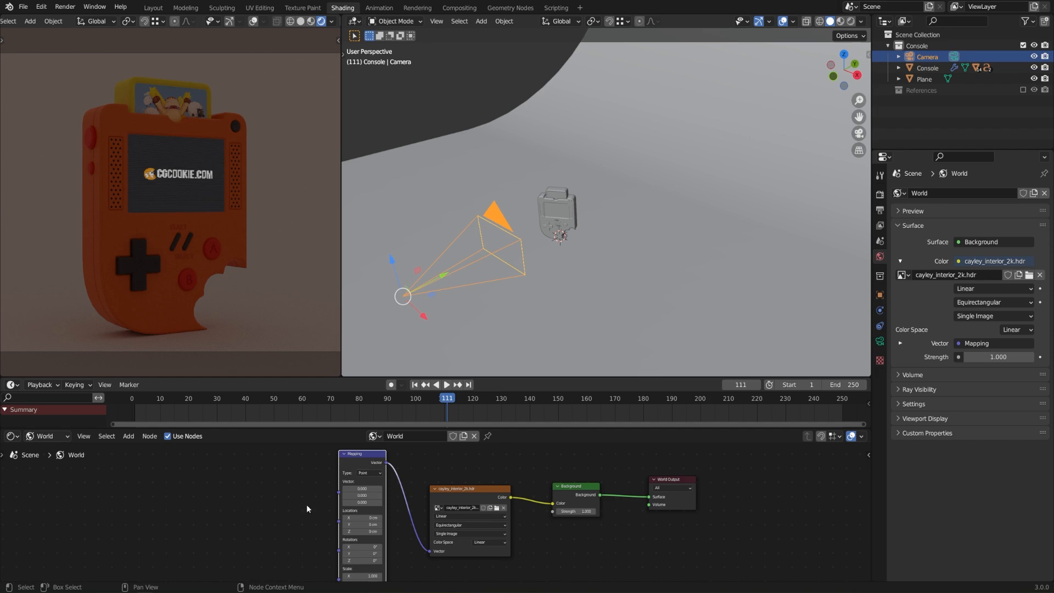
# - Add a Texture Coordinate node and connect its Generated output to the Mapping node's Vector input
pyautogui.moveTo(306, 504); pyautogui.dragTo(354, 507, button='middle')
pyautogui.hotkey('shift', 'a')
pyautogui.moveTo(299, 496)
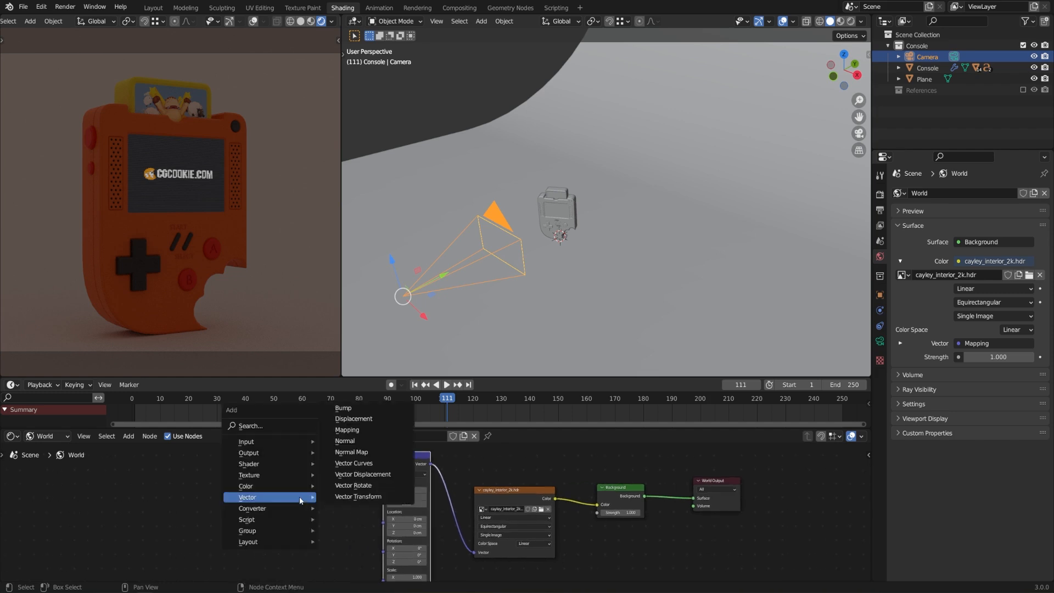
pyautogui.moveTo(275, 442)
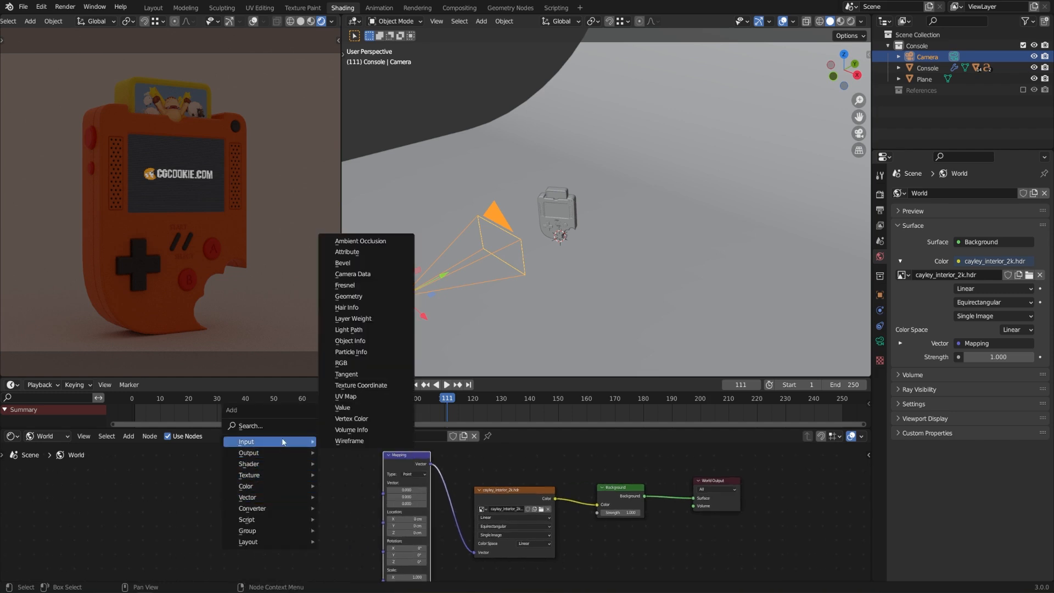
pyautogui.click(379, 386)
pyautogui.click(355, 471)
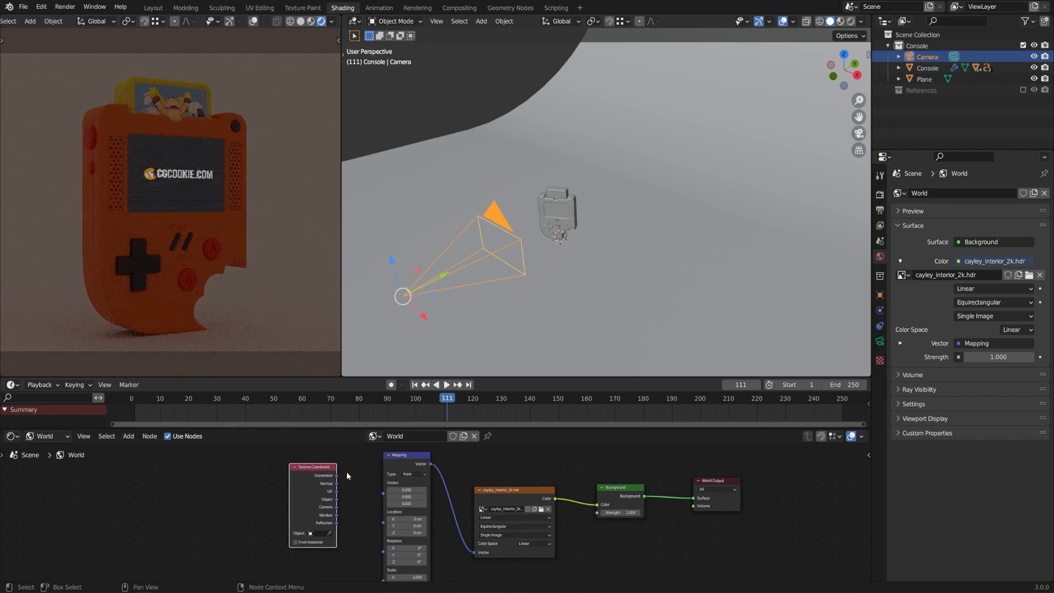
pyautogui.moveTo(336, 476); pyautogui.dragTo(407, 463)
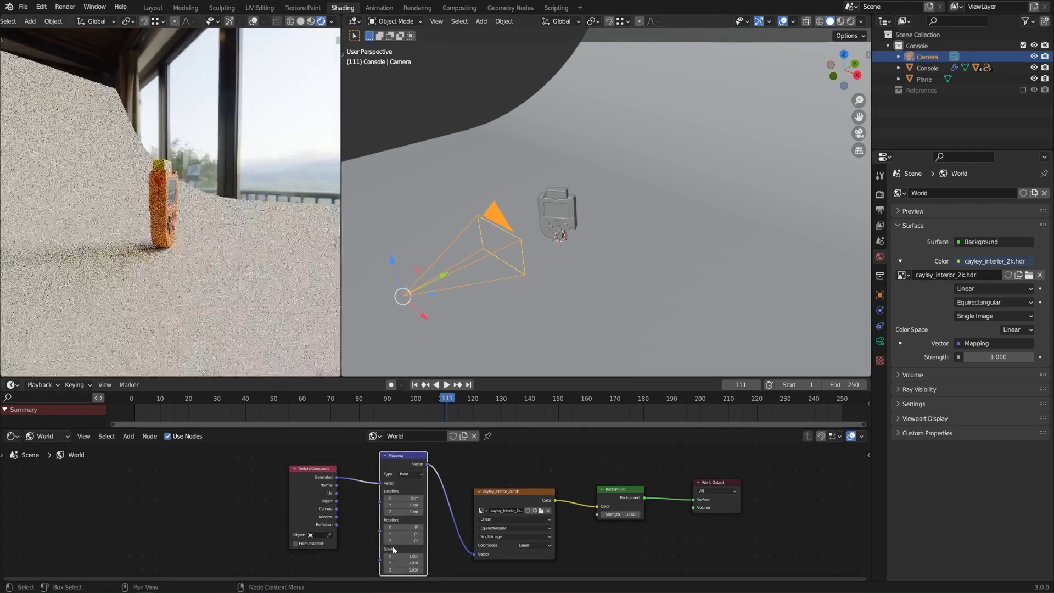
# - Try Mapping Z rotations of about 47° and 90° for the environment, judging the lighting through the camera
pyautogui.moveTo(393, 542); pyautogui.dragTo(429, 542)
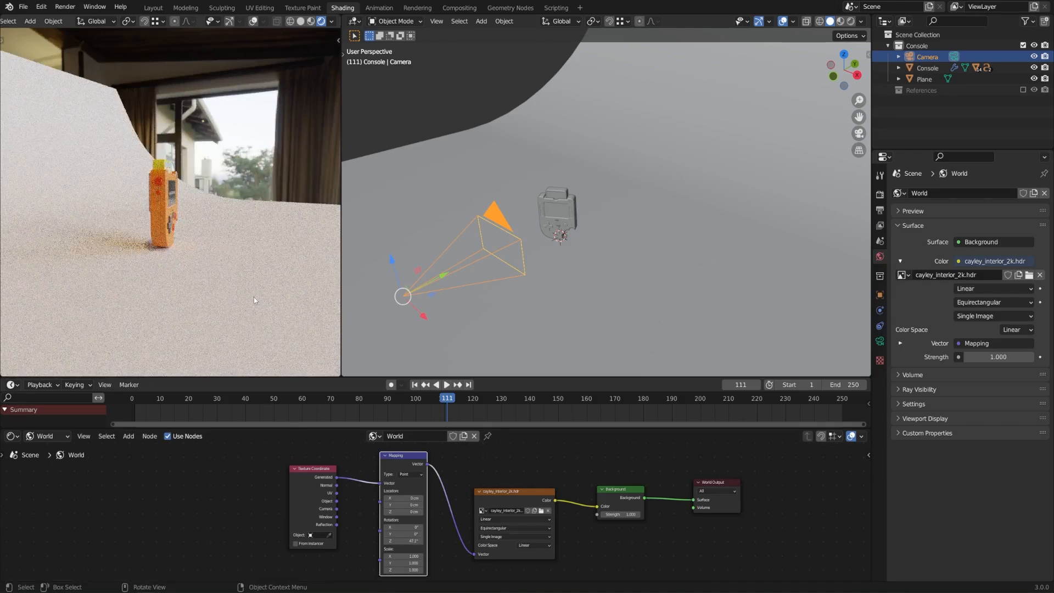
pyautogui.press('KP_0')
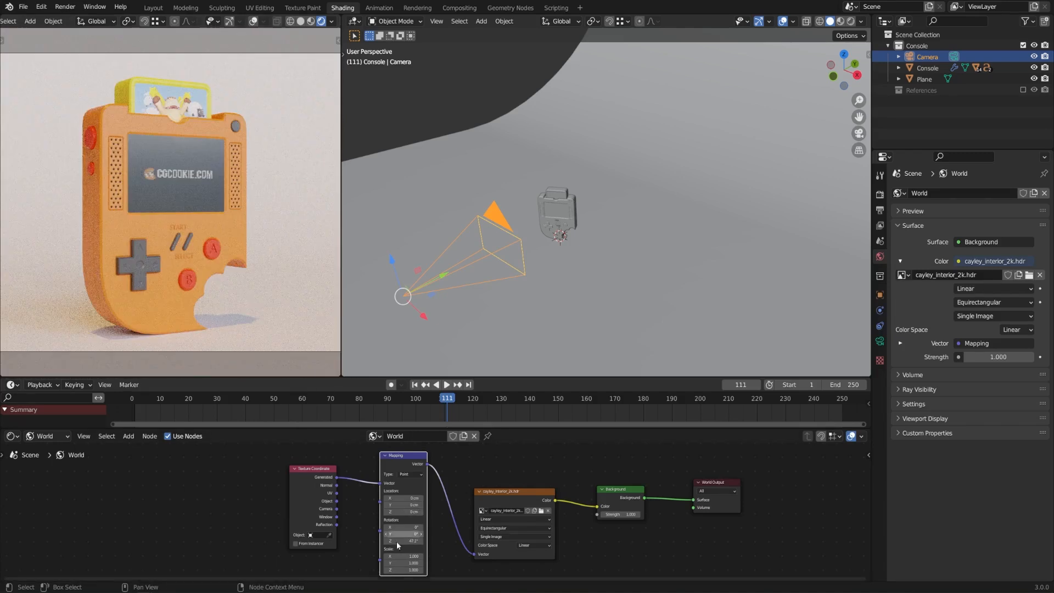
pyautogui.doubleClick(395, 542)
pyautogui.write('90')
pyautogui.press('Return')
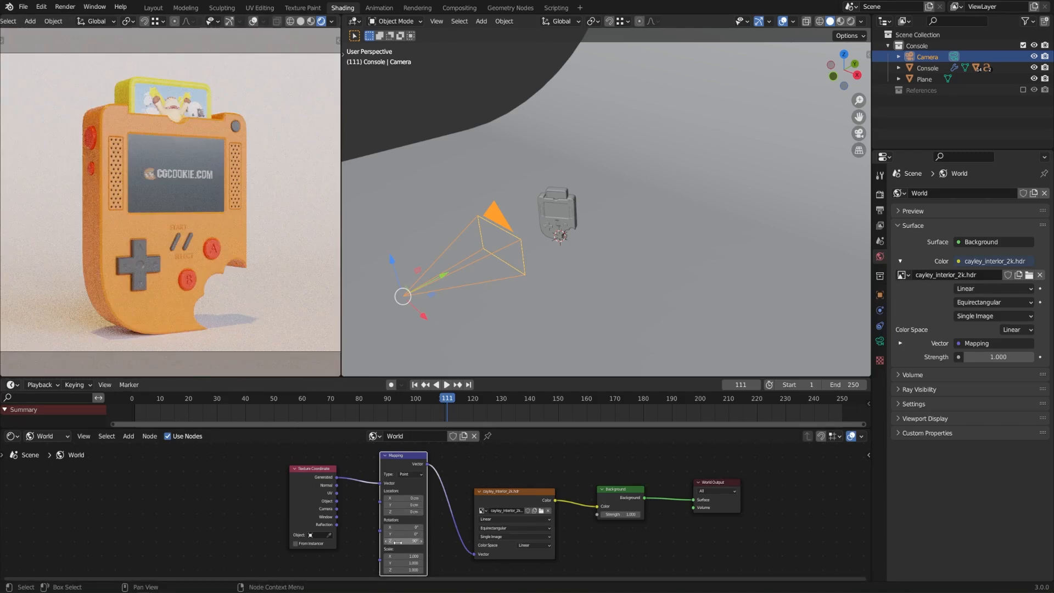
# - Compare the console's lighting with the Mapping node's Z rotation at 120°, 270° and 350°
pyautogui.doubleClick(394, 542)
pyautogui.write('120')
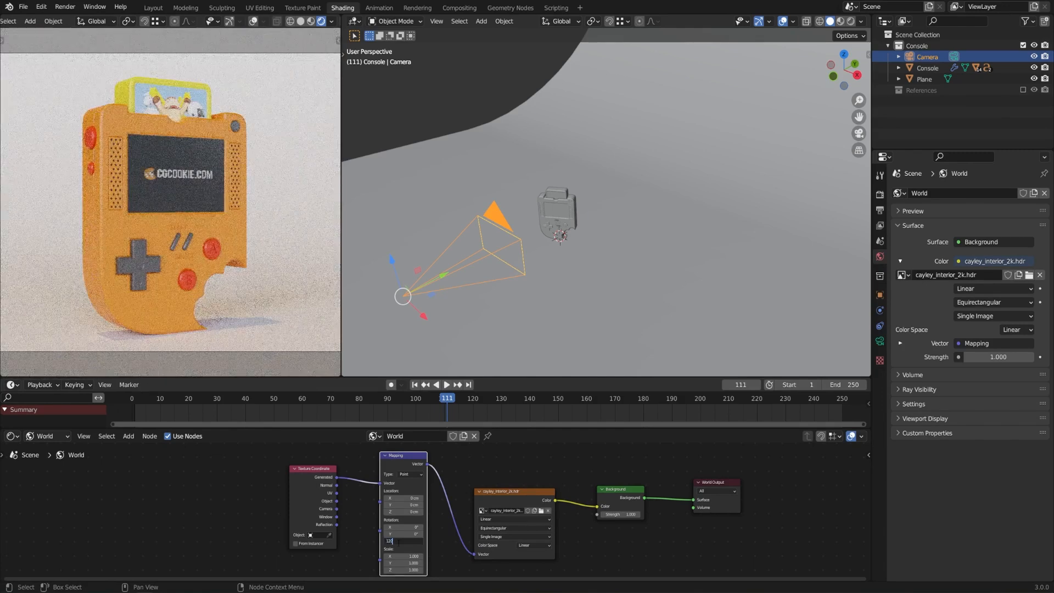
pyautogui.press('Return')
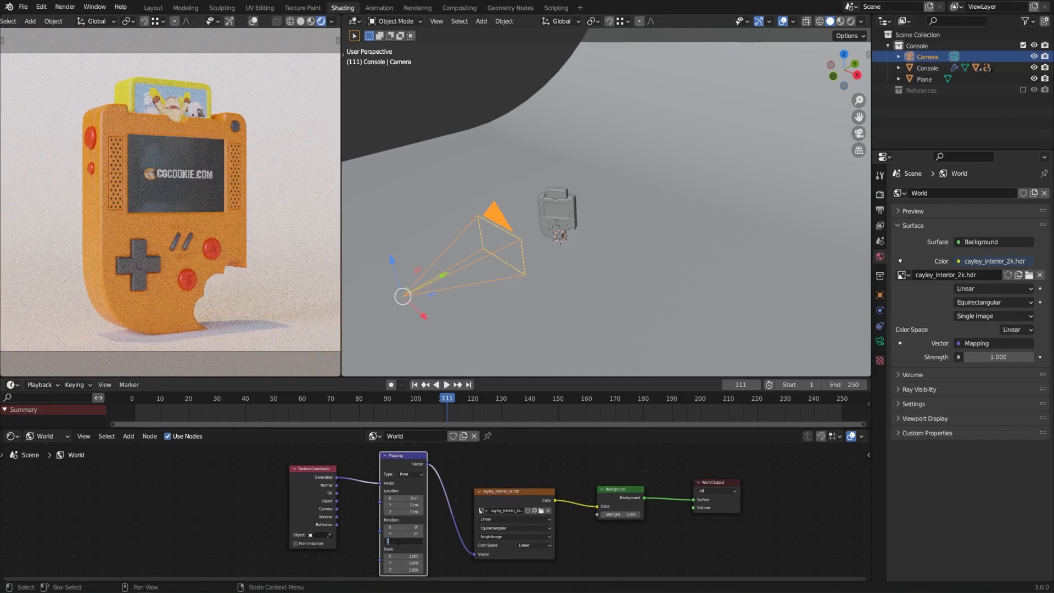
pyautogui.doubleClick(397, 543)
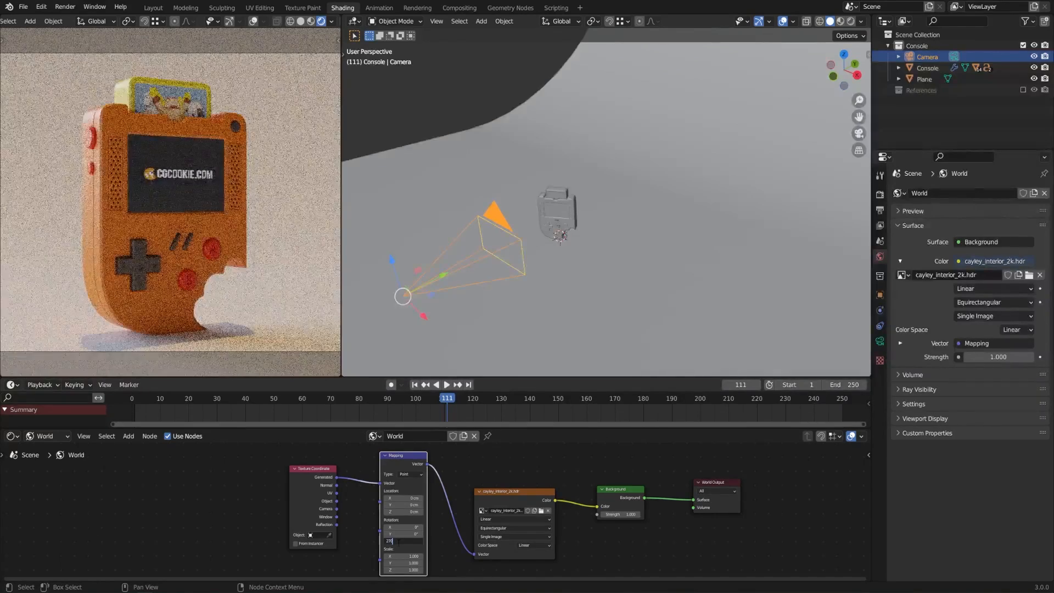
pyautogui.write('270')
pyautogui.press('Return')
pyautogui.doubleClick(398, 543)
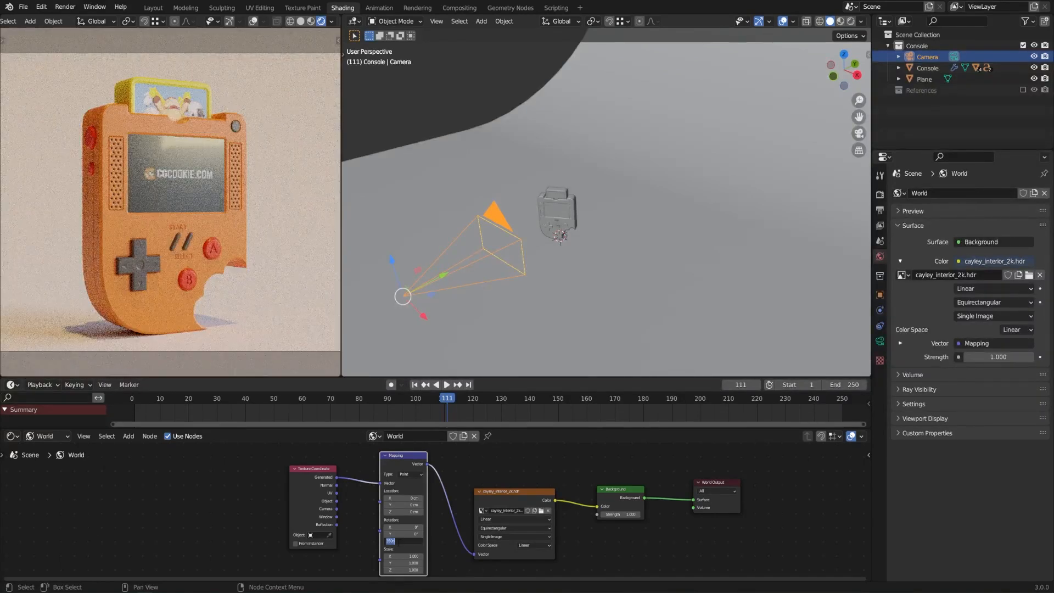
pyautogui.write('350')
pyautogui.press('Return')
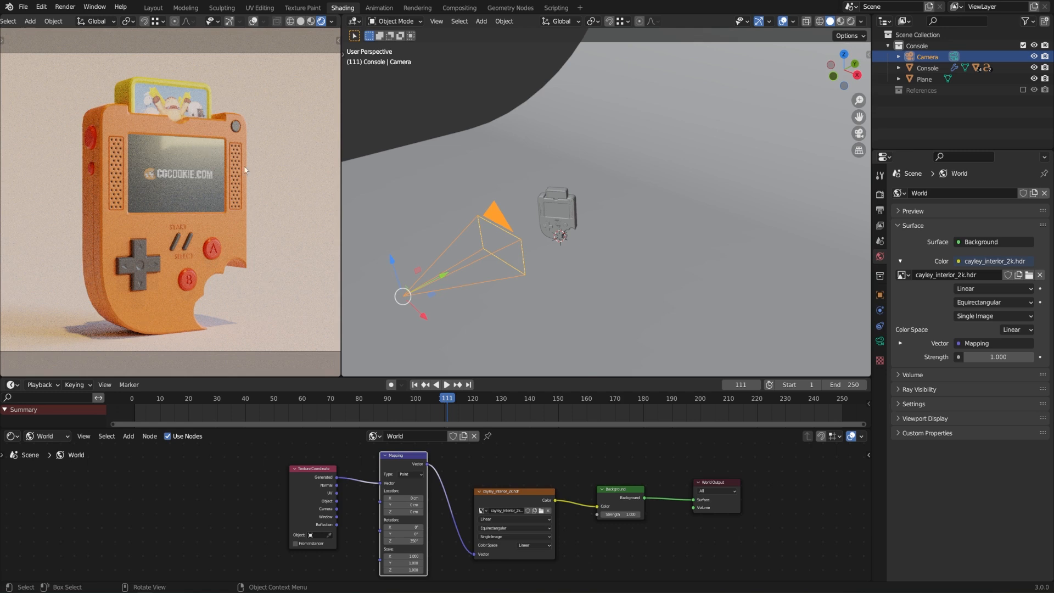
# - Set the Mapping node's Z rotation to 340° to adjust the direction of the environment lighting
pyautogui.moveTo(405, 542)
pyautogui.mouseDown()
pyautogui.moveTo(419, 542)
pyautogui.moveTo(406, 542)
pyautogui.mouseUp()
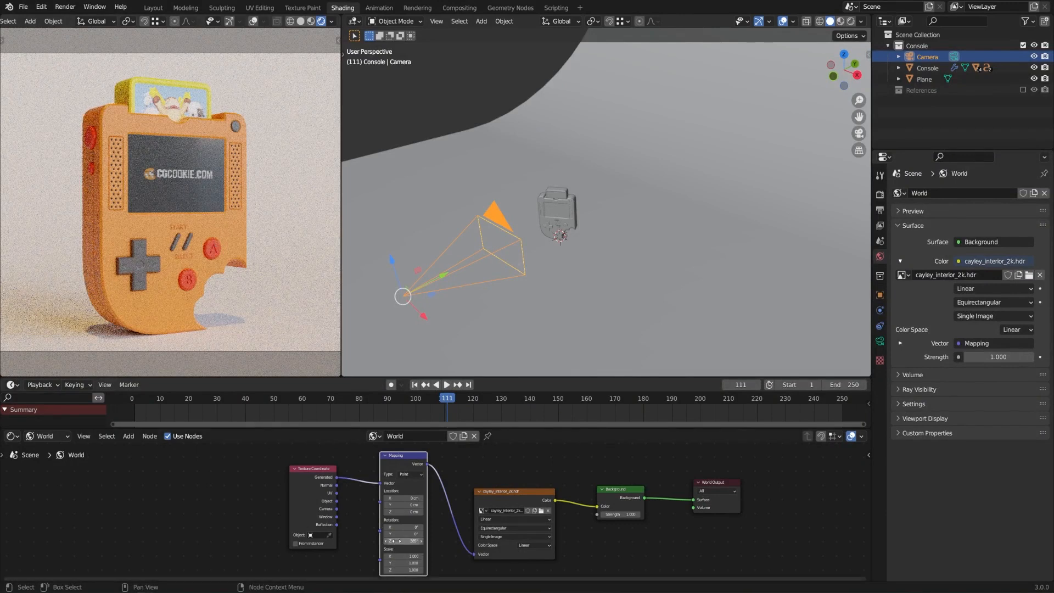
pyautogui.moveTo(404, 542); pyautogui.dragTo(483, 545)
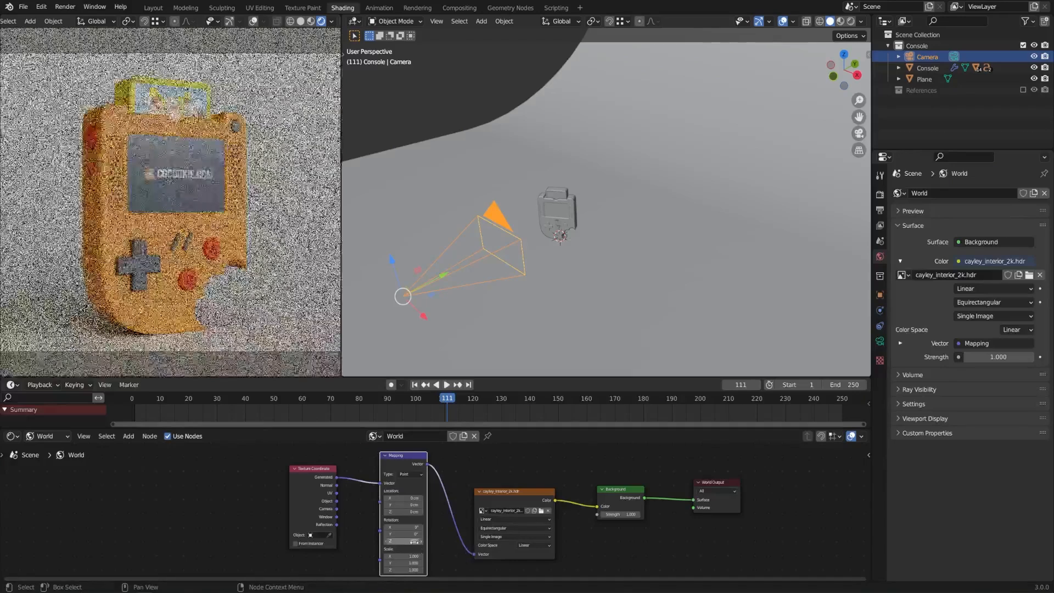
pyautogui.click(417, 542)
pyautogui.write('340')
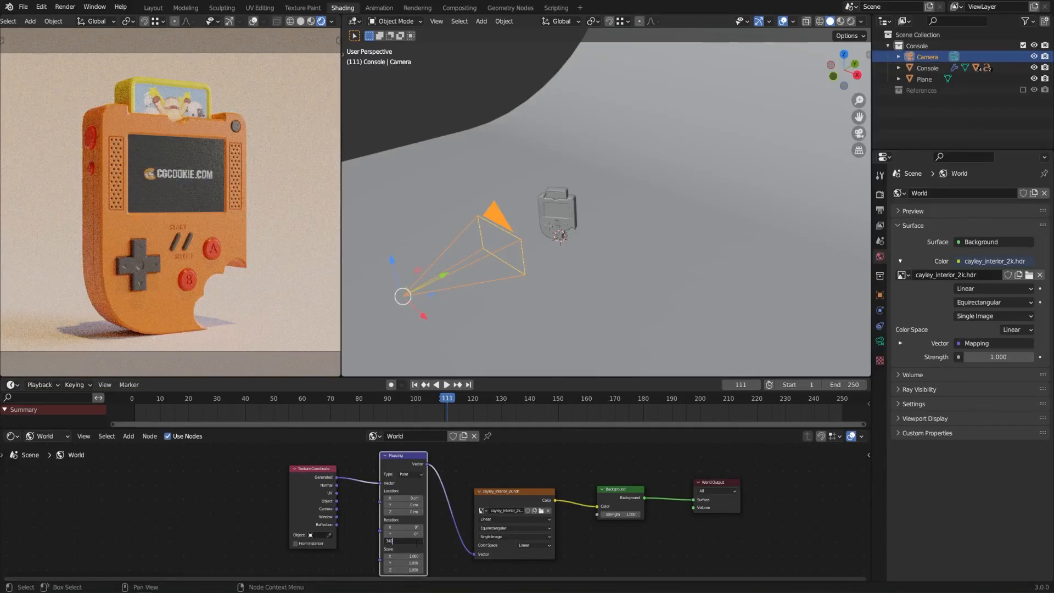
pyautogui.press('Return')
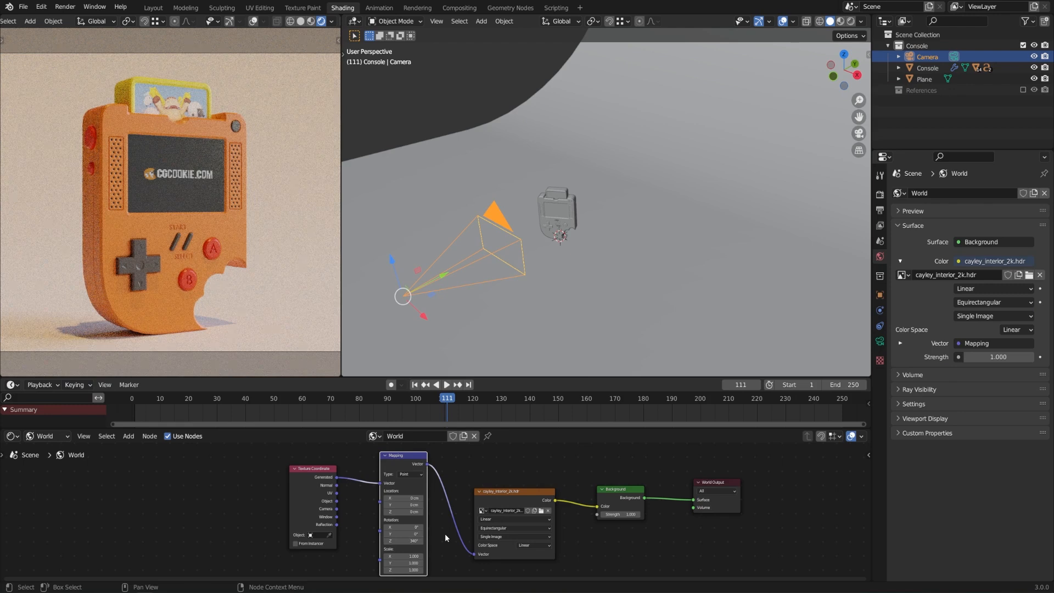
# - Add an area light to the scene
pyautogui.moveTo(546, 121); pyautogui.dragTo(516, 150, button='middle')
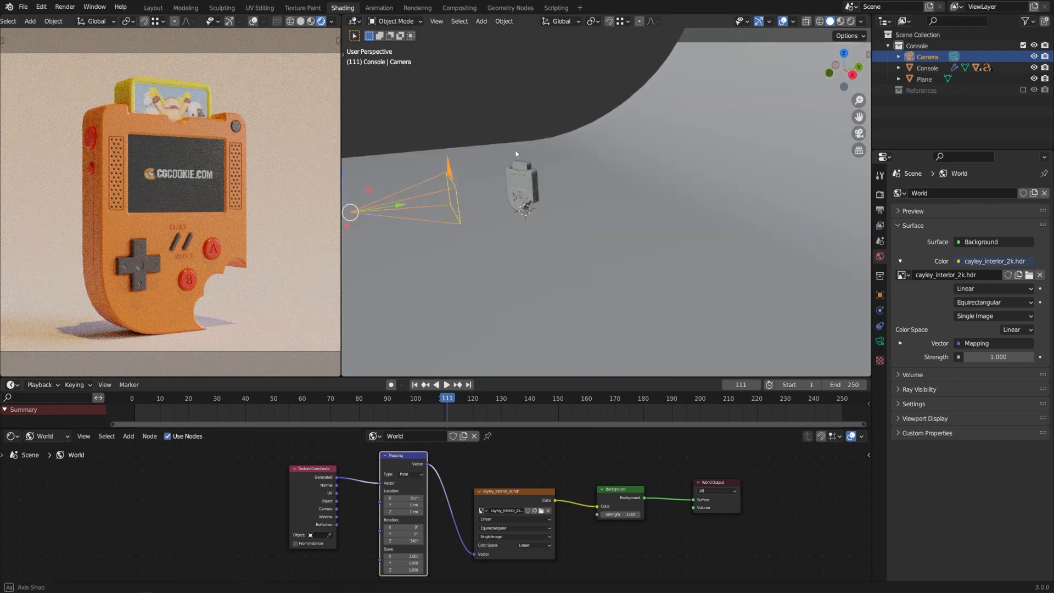
pyautogui.hotkey('shift', 'a')
pyautogui.moveTo(515, 150)
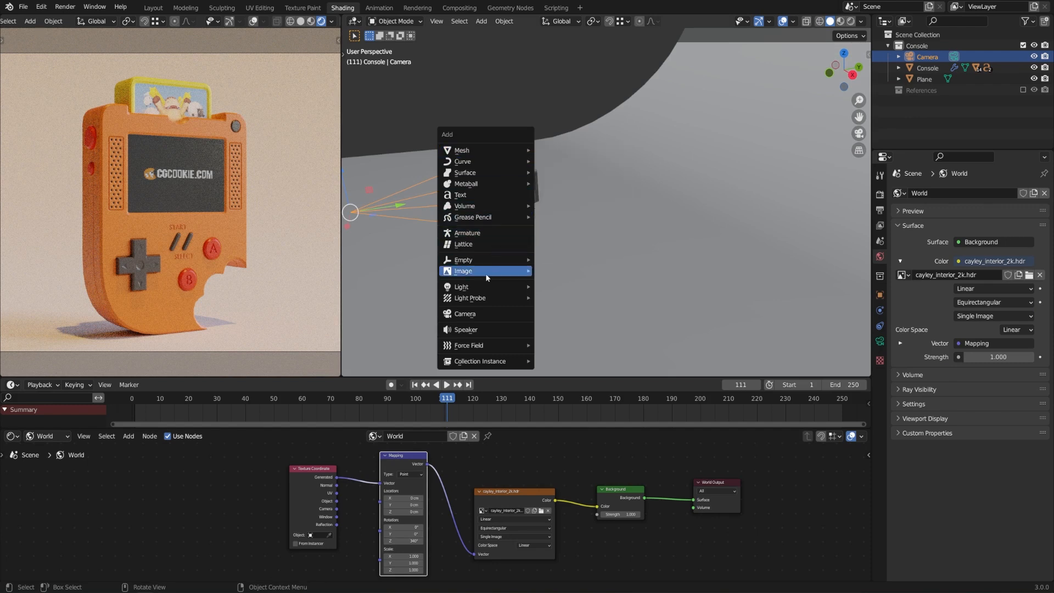
pyautogui.moveTo(486, 286)
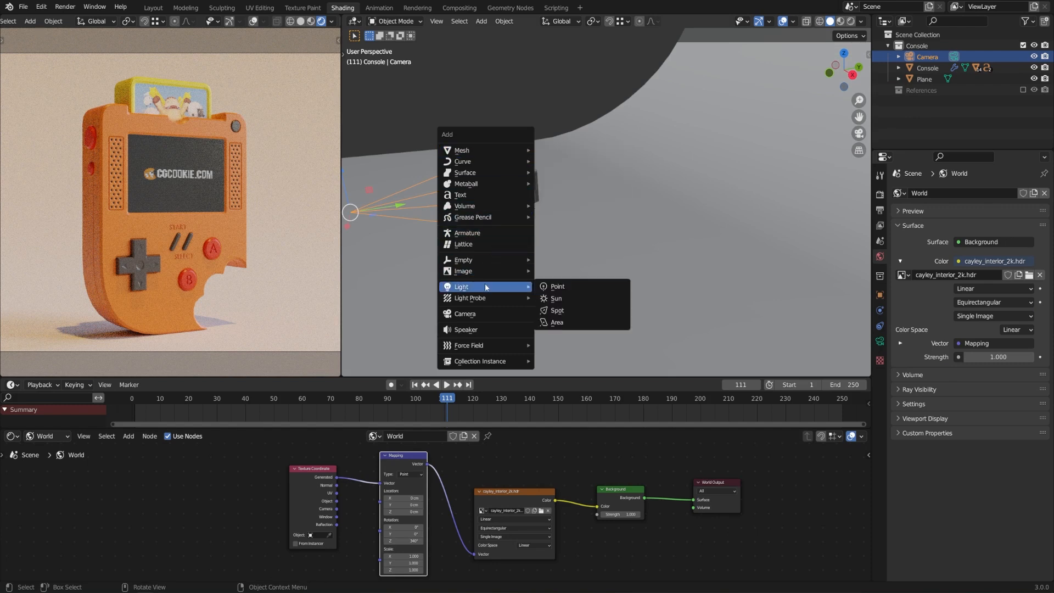
pyautogui.click(557, 324)
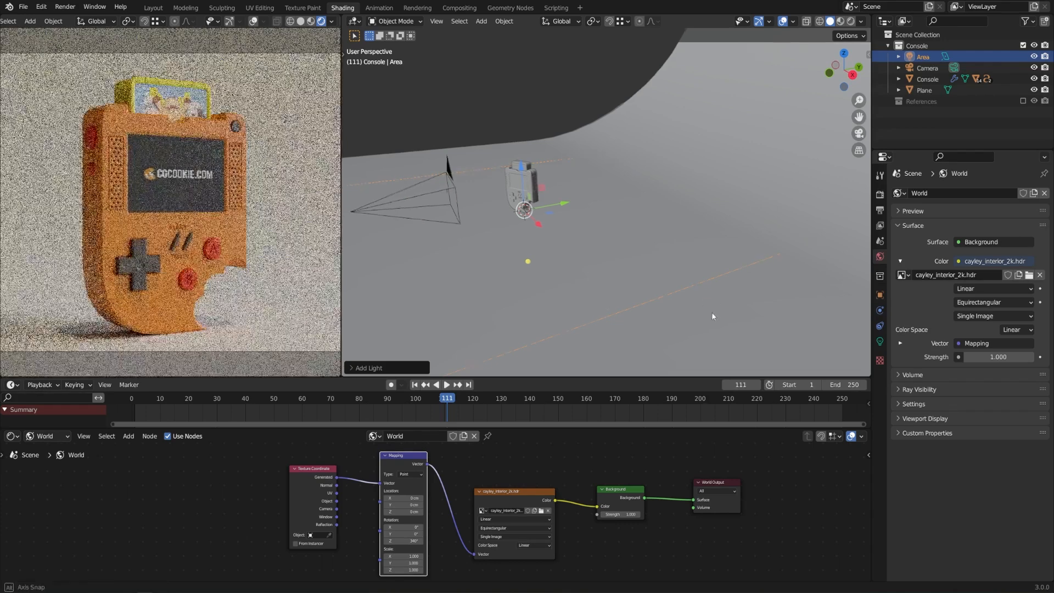
# - Raise the area light along Z to hang well above the console and scale it down
pyautogui.press('g')
pyautogui.press('z')
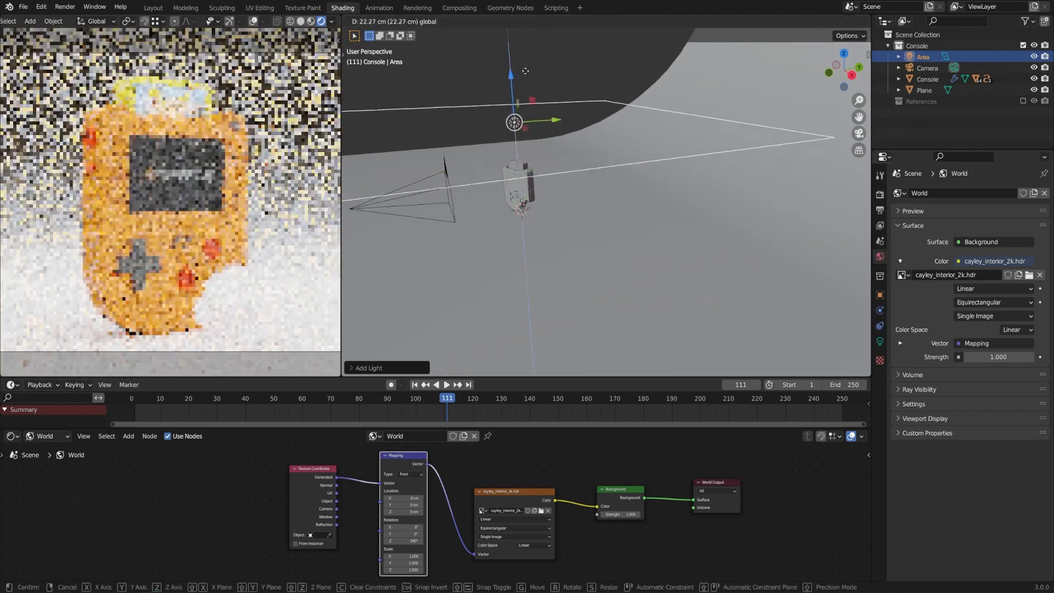
pyautogui.click(514, 115)
pyautogui.press('s')
pyautogui.click(583, 145)
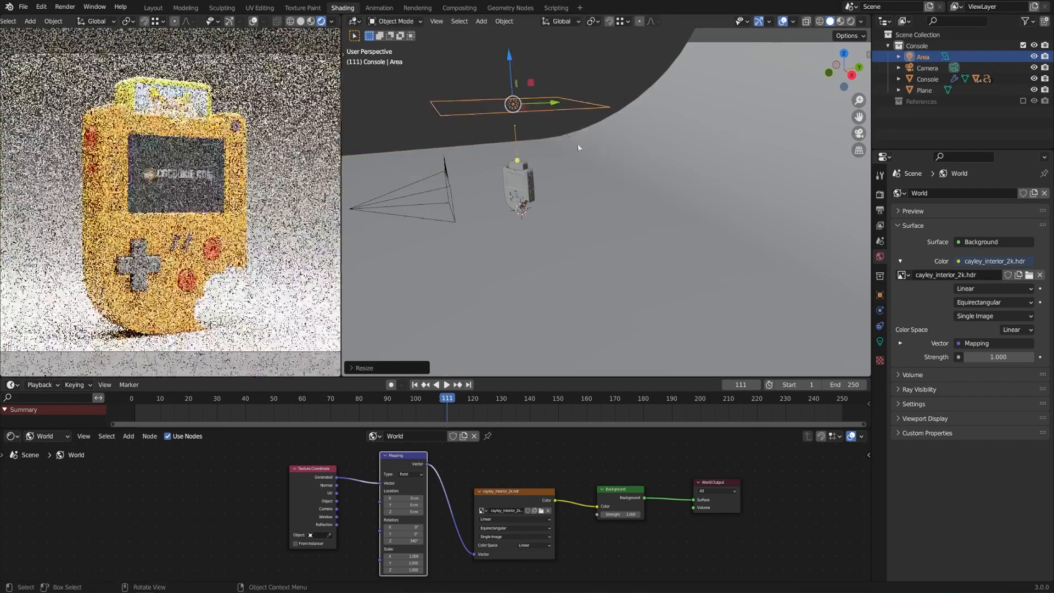
pyautogui.press('g')
pyautogui.press('z')
pyautogui.click(510, 360)
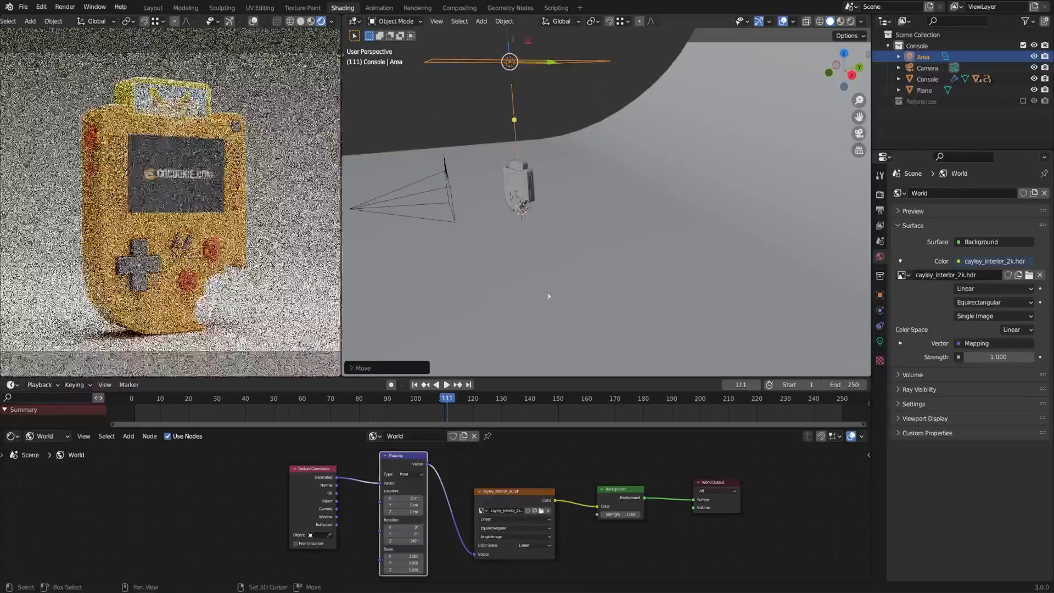
# - Try a very small area light to compare the shadows, and leave it at about half its previous size
pyautogui.moveTo(509, 359); pyautogui.dragTo(718, 306, button='middle')
pyautogui.press('s')
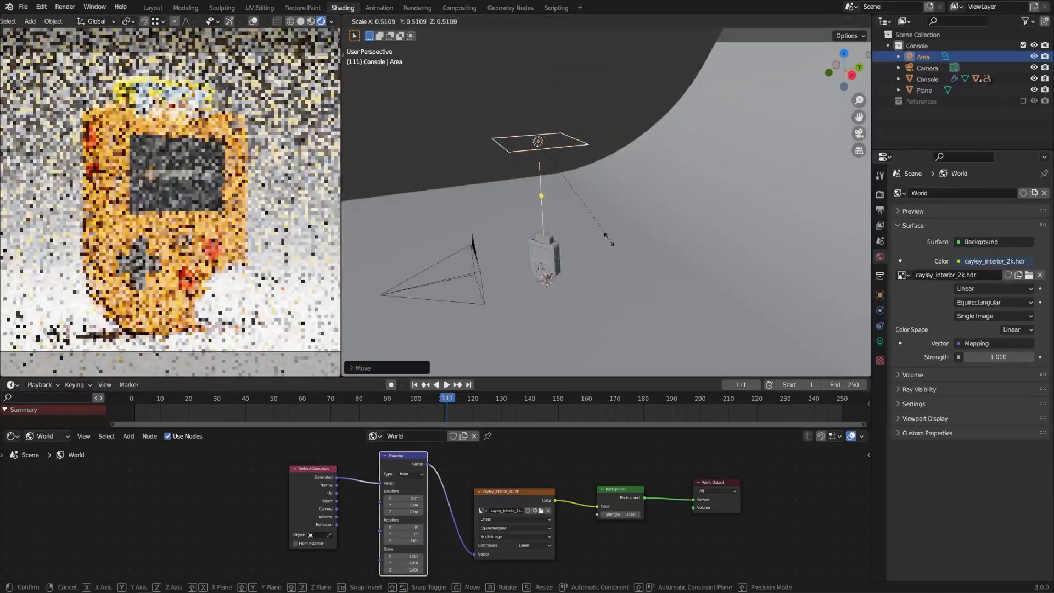
pyautogui.click(554, 181)
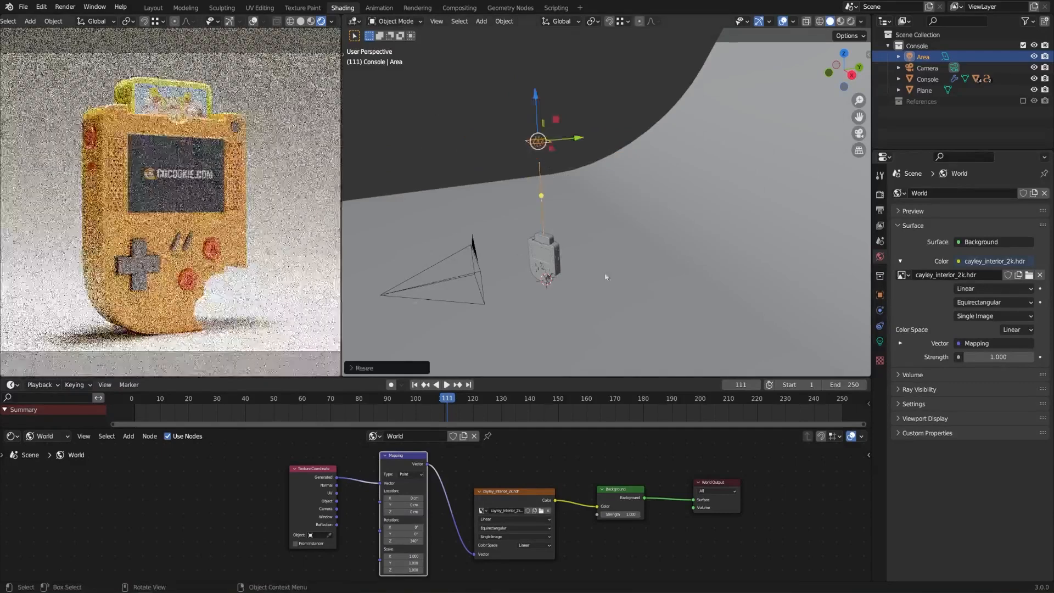
pyautogui.press('s')
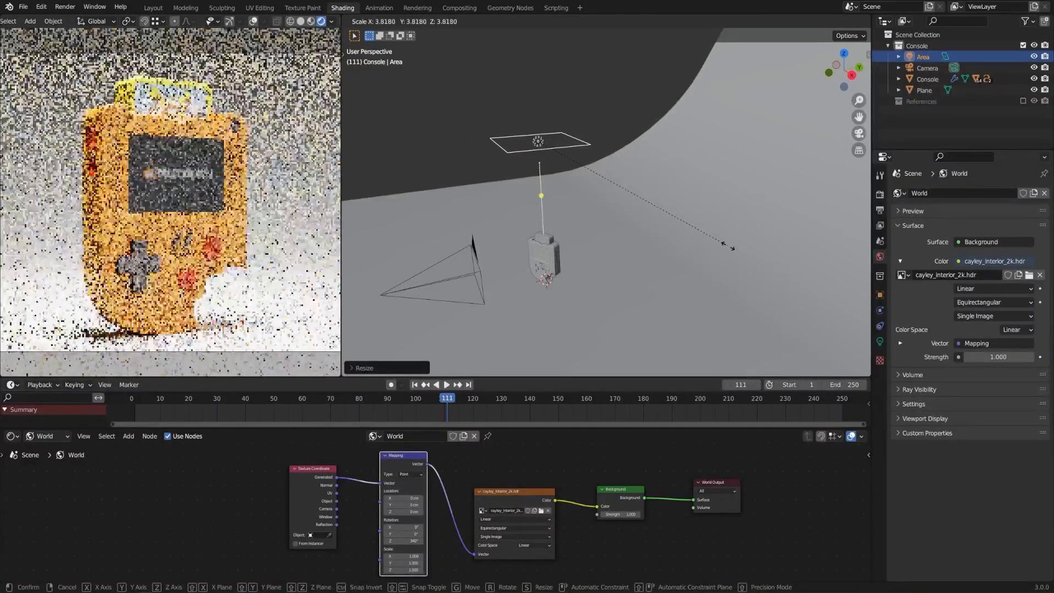
pyautogui.click(728, 245)
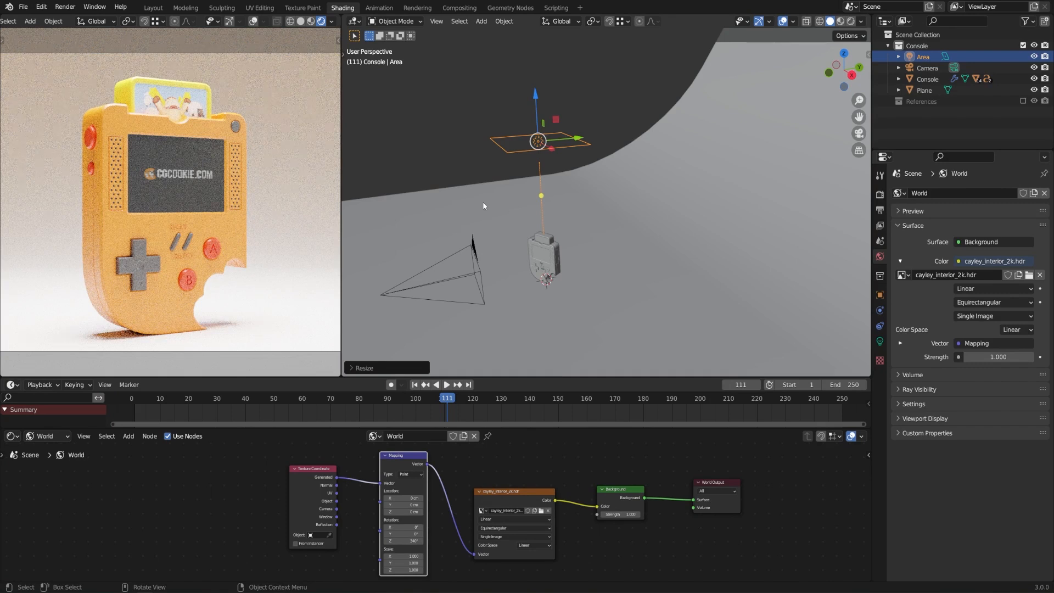
# - Set the world background strength to 0 and toggle the area light's visibility off and on to check its contribution
pyautogui.click(999, 357)
pyautogui.press('Return')
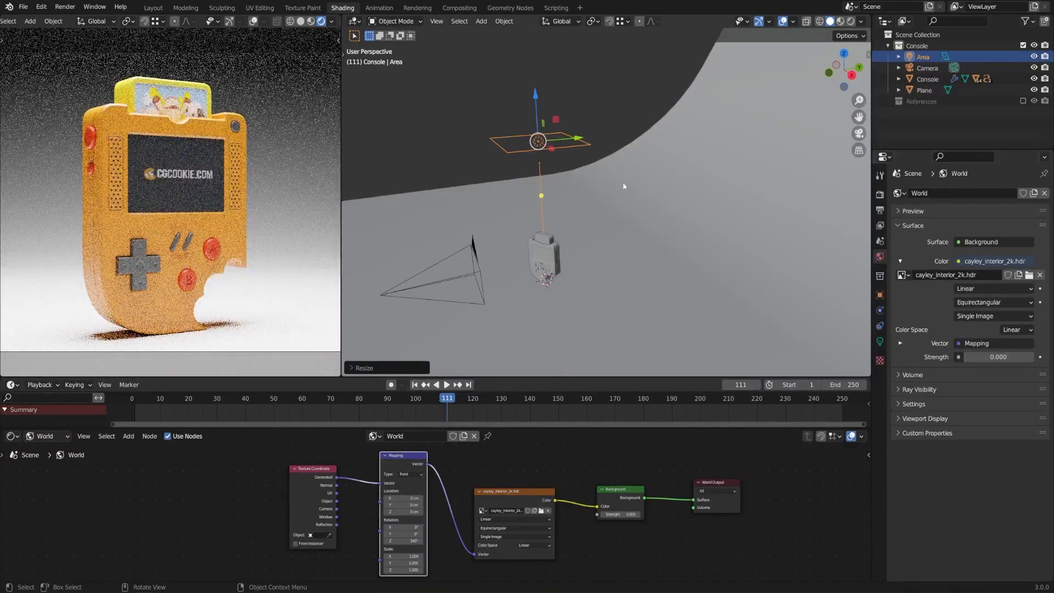
pyautogui.click(1035, 56)
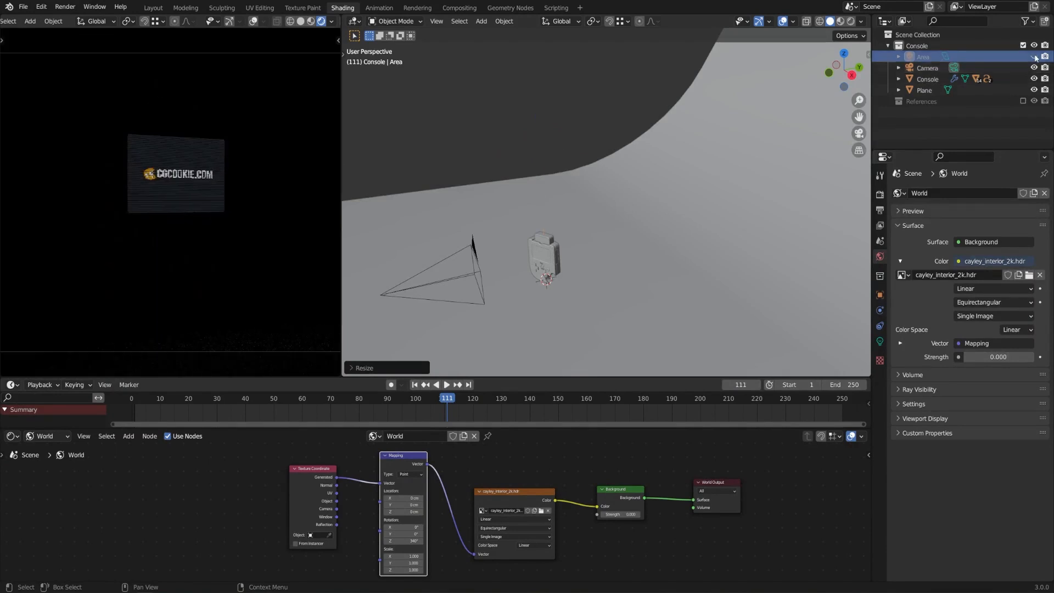
pyautogui.click(1035, 56)
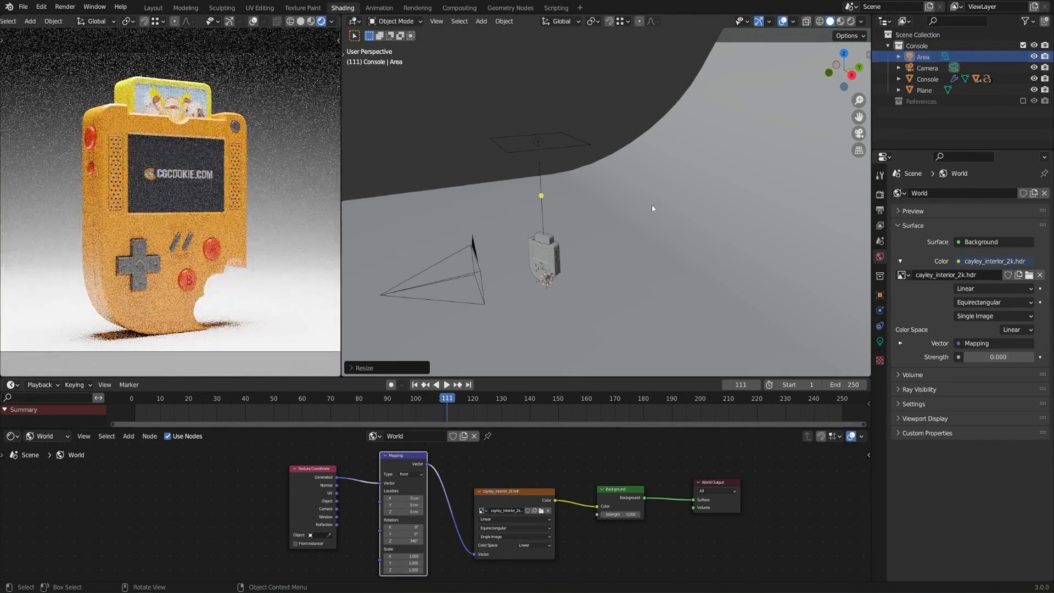
# - Reposition the area light using the right and front orthographic views, shifting it along positive X to one side of the console
pyautogui.press('KP_3')
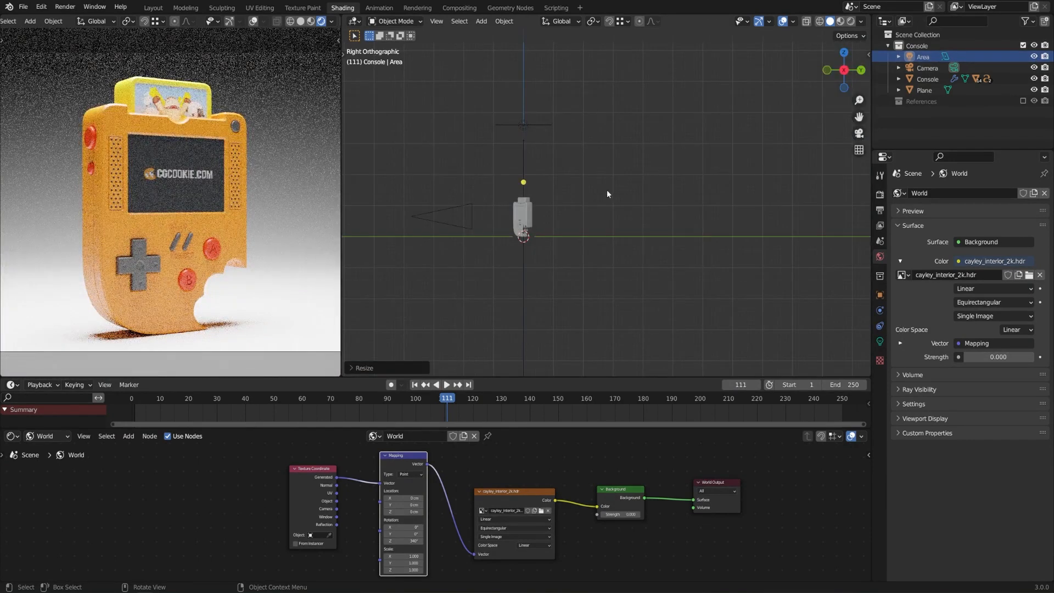
pyautogui.press('g')
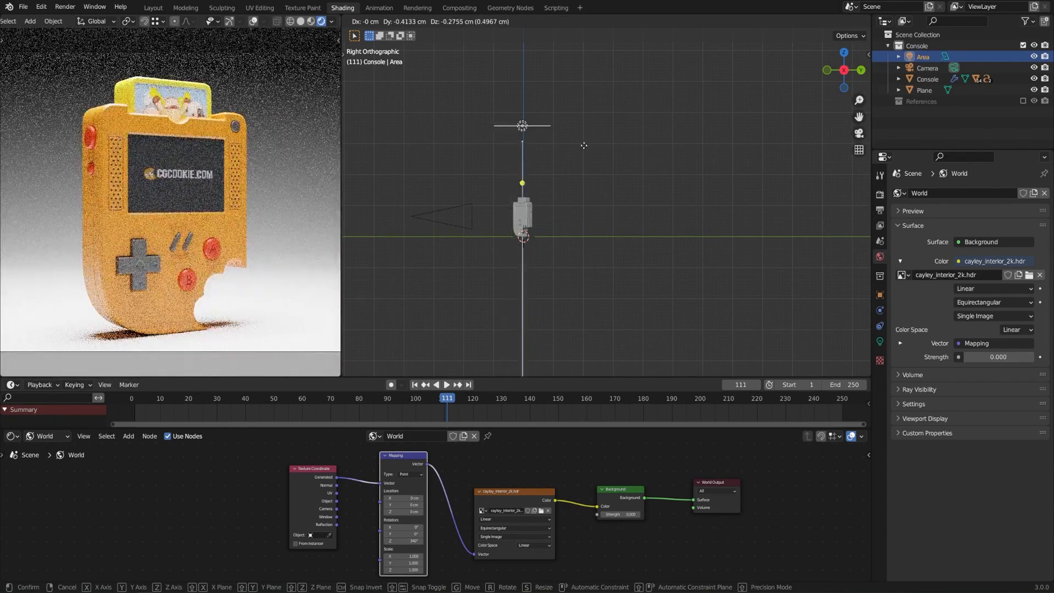
pyautogui.click(584, 146)
pyautogui.press('KP_1')
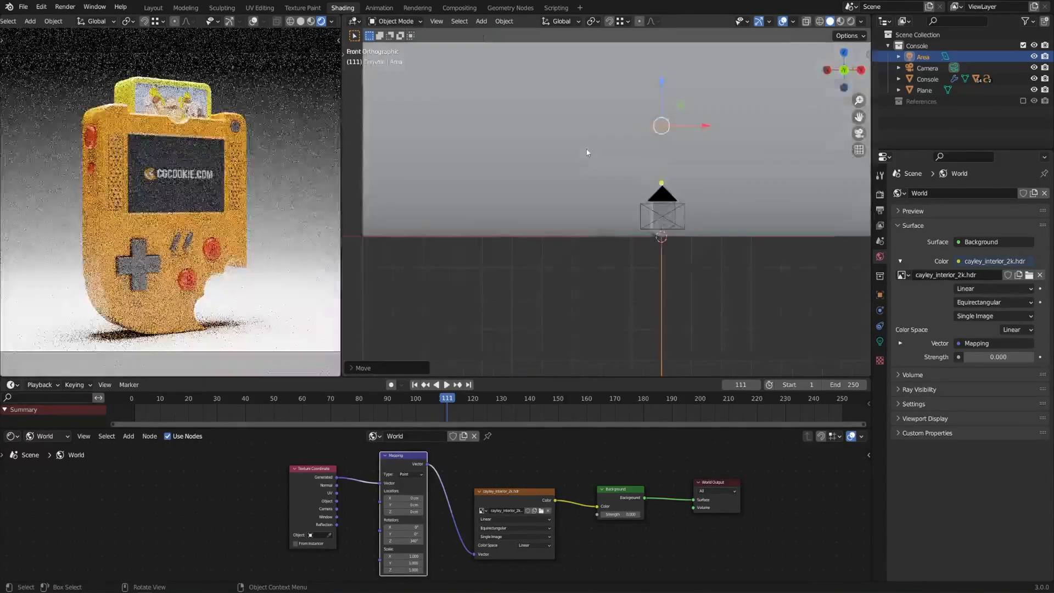
pyautogui.press('g')
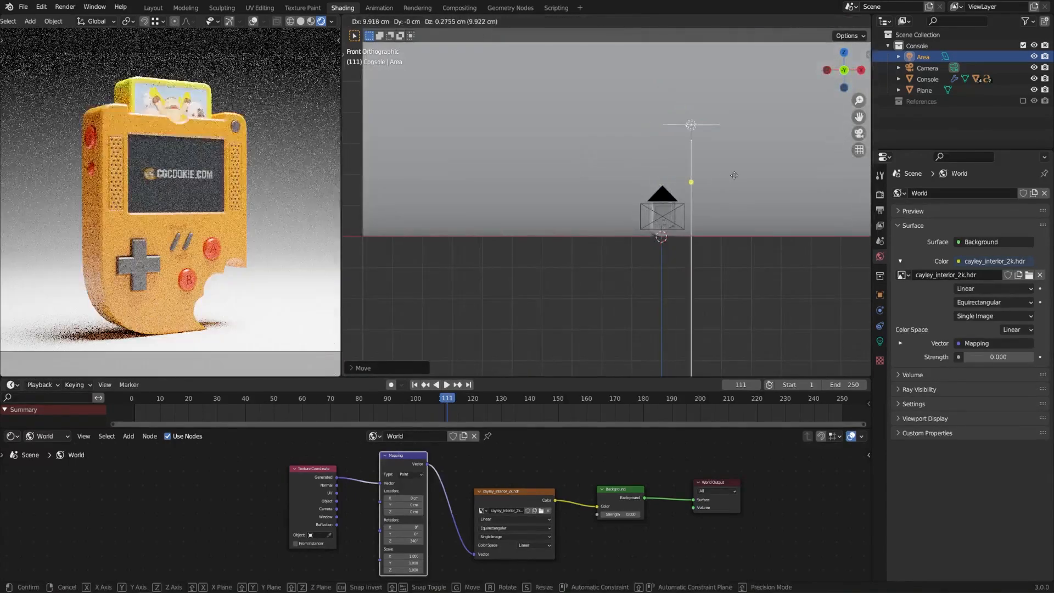
pyautogui.click(748, 179)
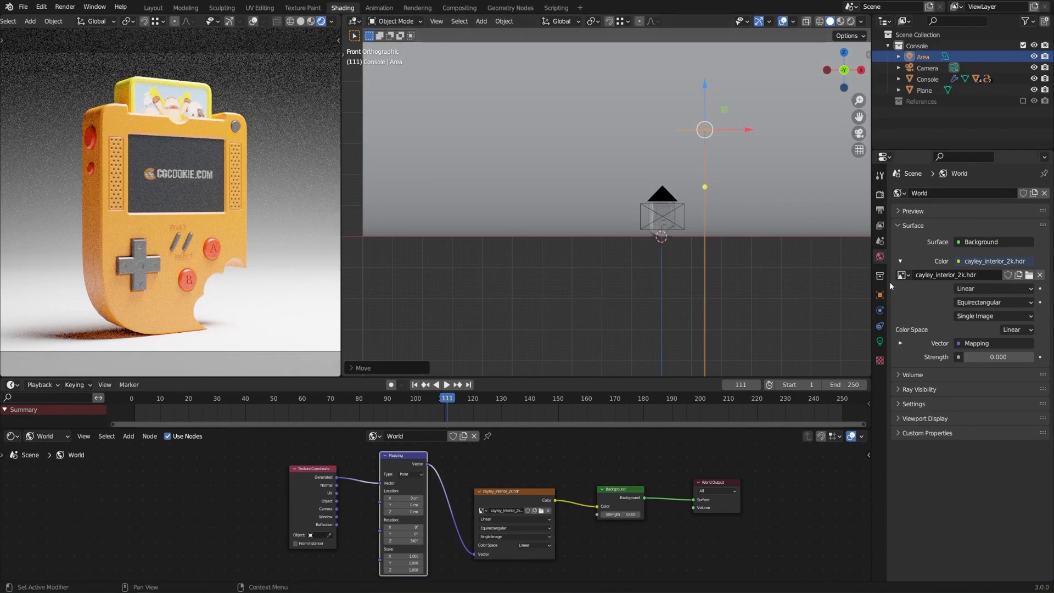
# - Set the area light's power to 5 W
pyautogui.click(880, 342)
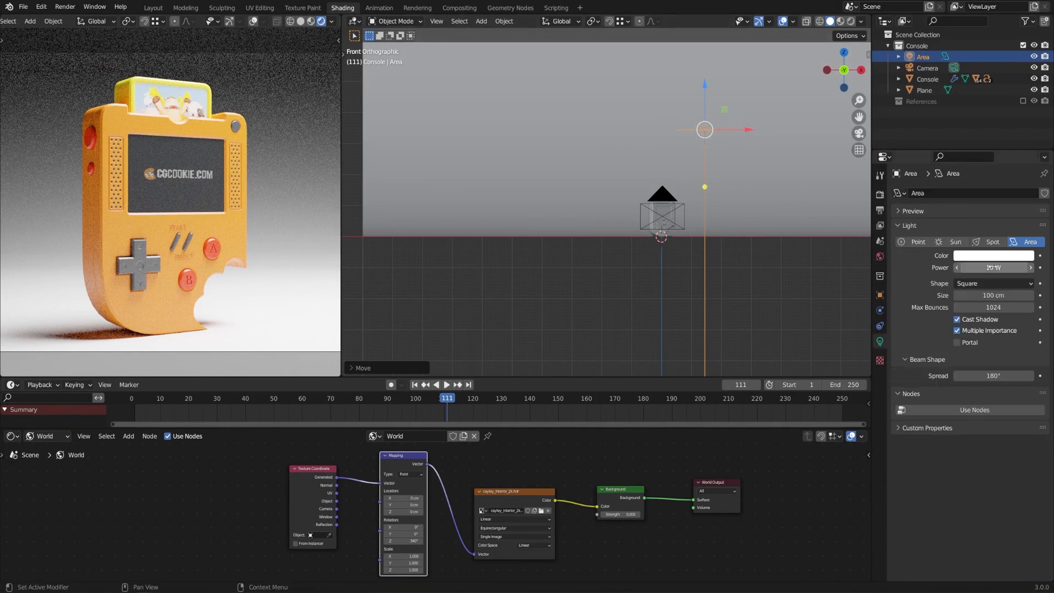
pyautogui.click(994, 267)
pyautogui.write('5')
pyautogui.press('Return')
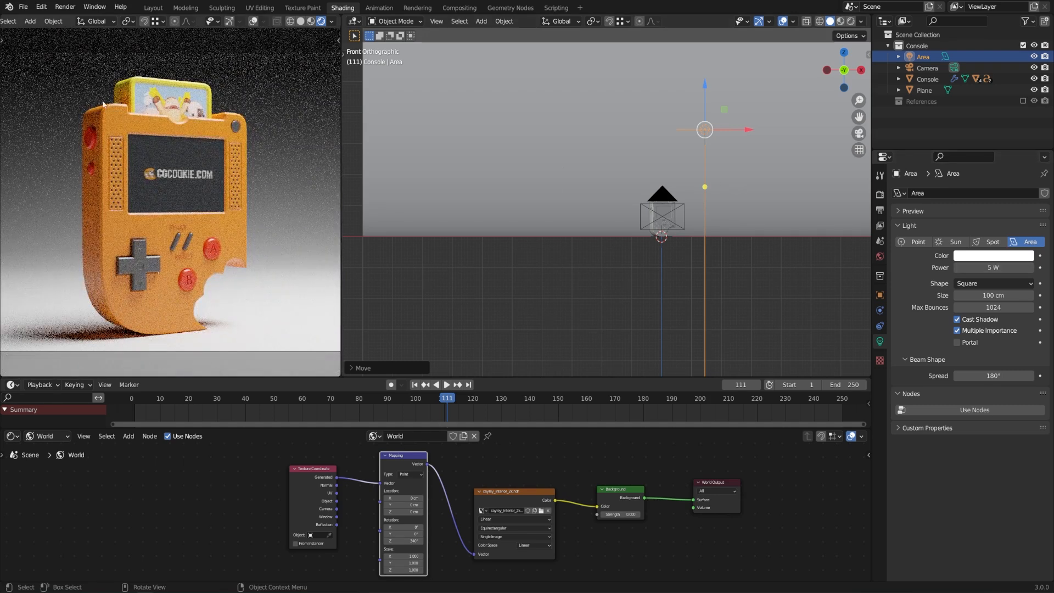
# - Duplicate the area light, place the copy behind the console, and hide the original light
pyautogui.moveTo(699, 226); pyautogui.dragTo(777, 202, button='middle')
pyautogui.hotkey('shift', 'd')
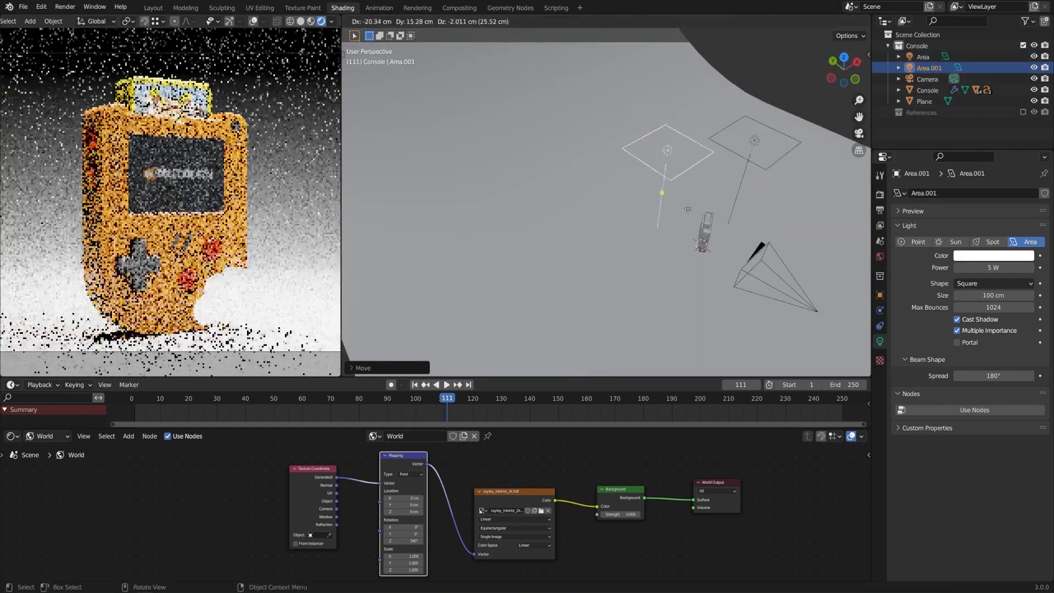
pyautogui.click(665, 213)
pyautogui.moveTo(664, 213); pyautogui.dragTo(710, 198, button='middle')
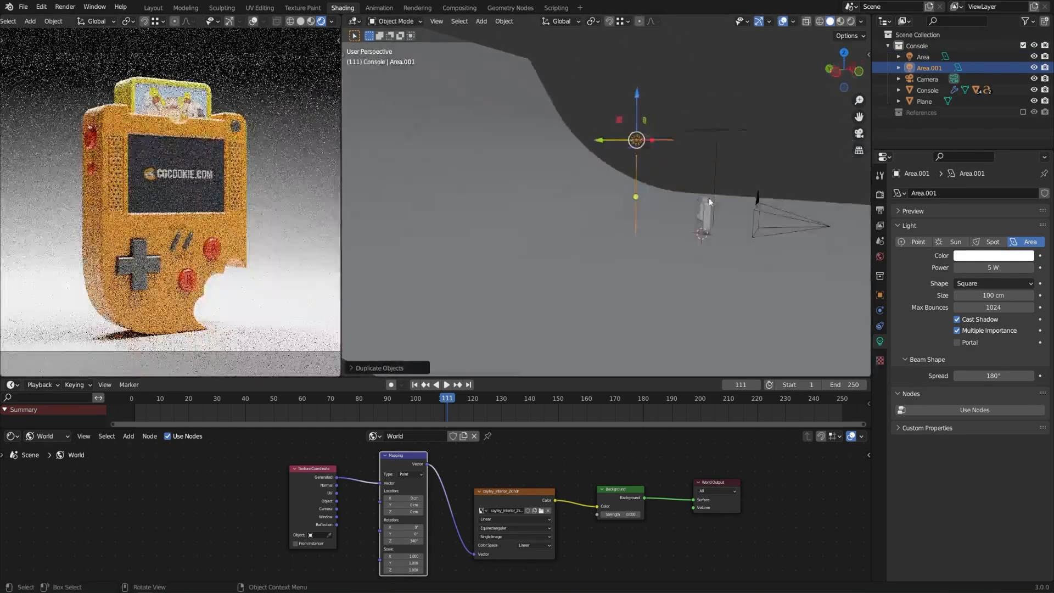
pyautogui.click(1035, 56)
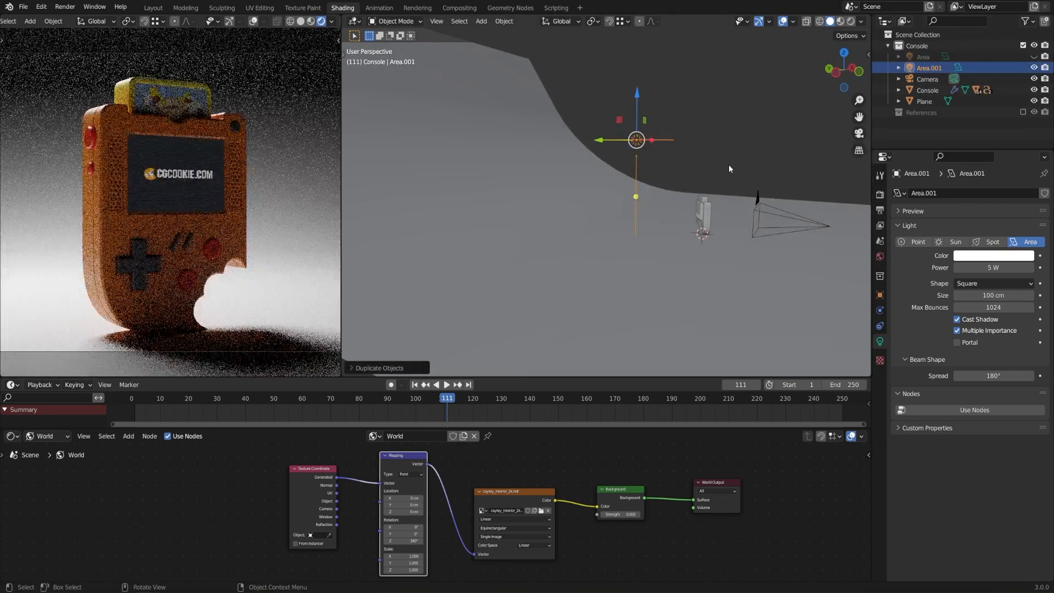
# - Tilt the duplicated area light toward the console in the right view and adjust its position behind the console from the side and top
pyautogui.press('KP_7')
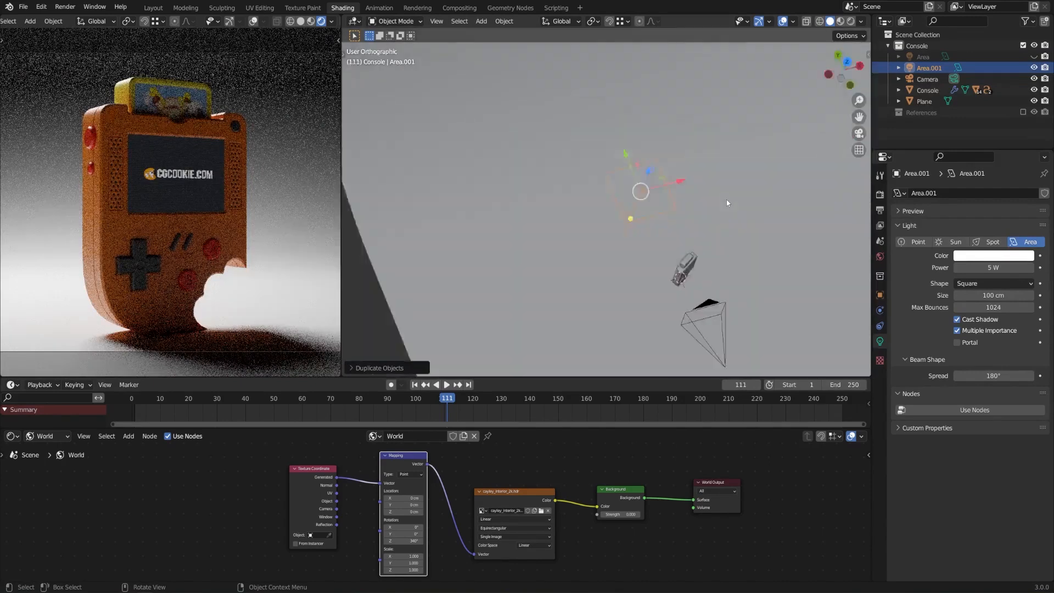
pyautogui.press('KP_3')
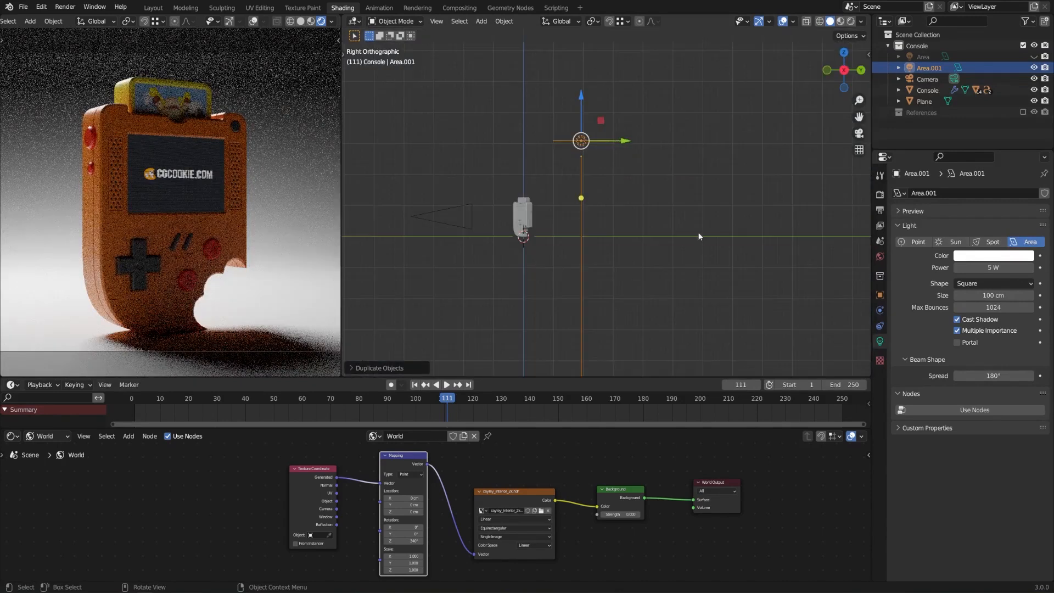
pyautogui.press('r')
pyautogui.click(641, 238)
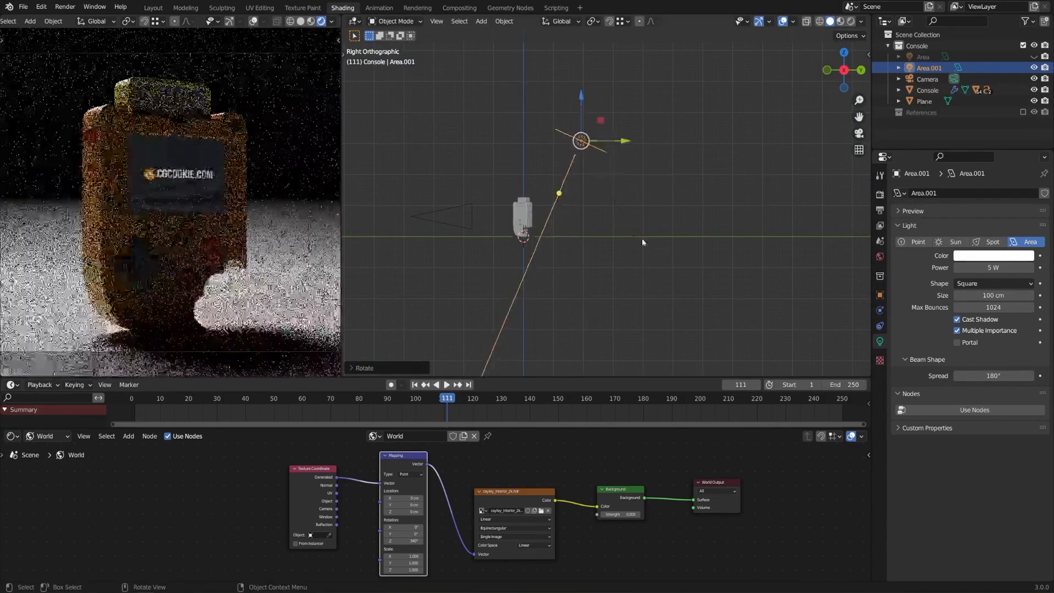
pyautogui.press('g')
pyautogui.click(626, 232)
pyautogui.press('KP_7')
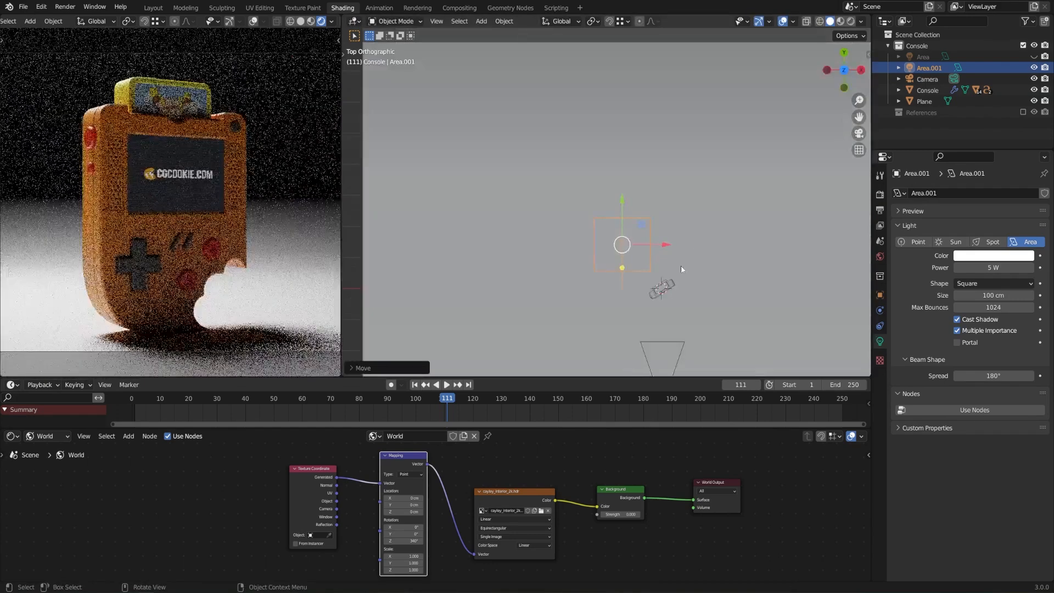
pyautogui.press('g')
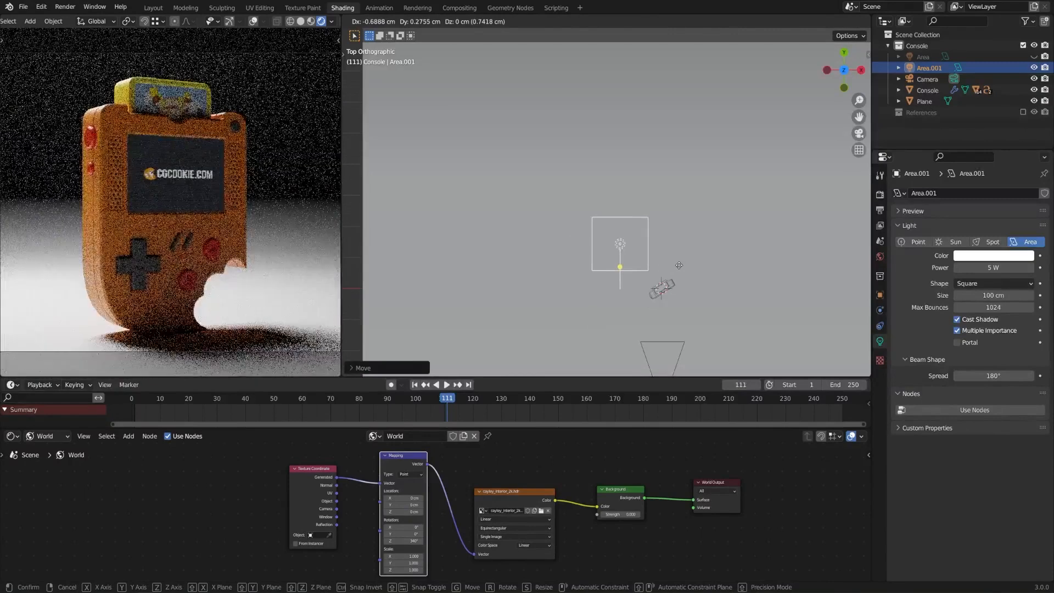
pyautogui.click(683, 269)
# - Rotate the area light behind the console so it points toward the console, adjusting it in perspective and top views
pyautogui.moveTo(693, 329); pyautogui.dragTo(759, 235, button='middle')
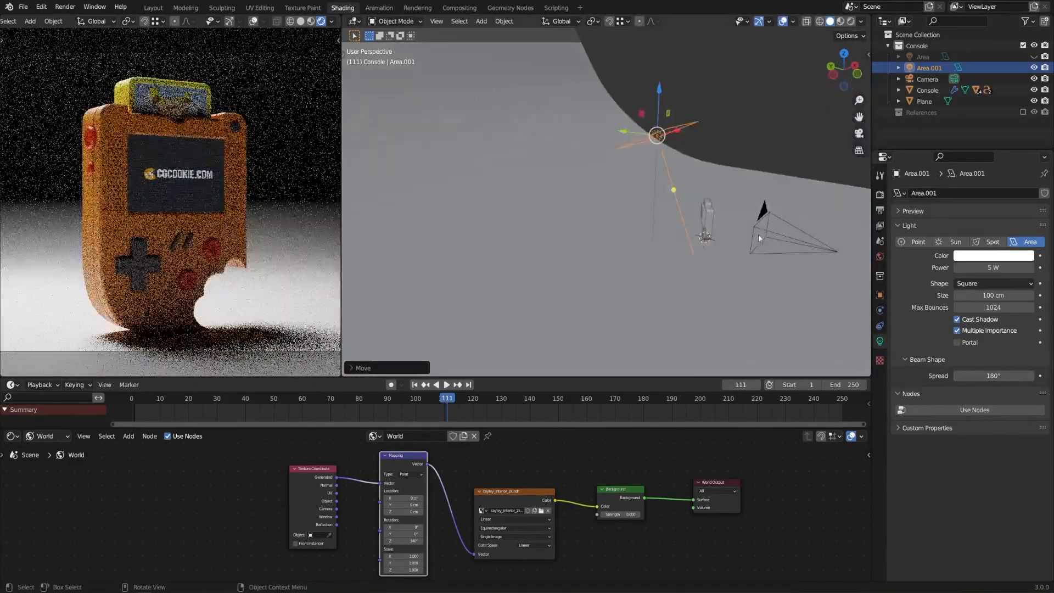
pyautogui.press('r')
pyautogui.click(787, 159)
pyautogui.press('KP_7')
pyautogui.press('r')
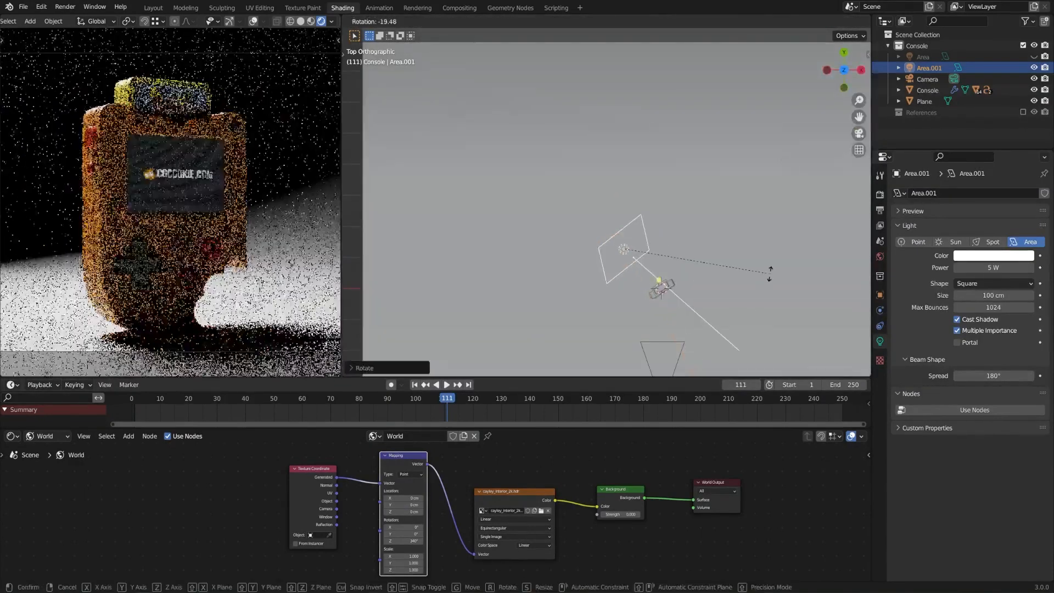
pyautogui.click(761, 294)
# - Refine the rear area light's tilt in the front orthographic view so its beam aims down at the console
pyautogui.press('KP_1')
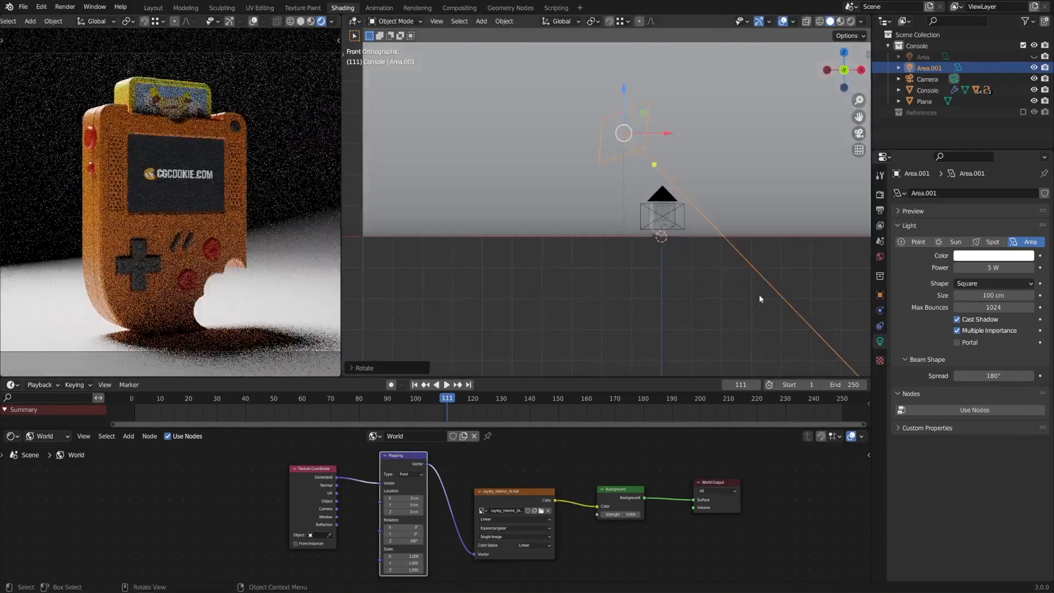
pyautogui.moveTo(691, 230)
pyautogui.mouseDown(button='middle')
pyautogui.moveTo(765, 219)
pyautogui.moveTo(692, 230)
pyautogui.mouseUp(button='middle')
pyautogui.press('KP_3')
pyautogui.press('r')
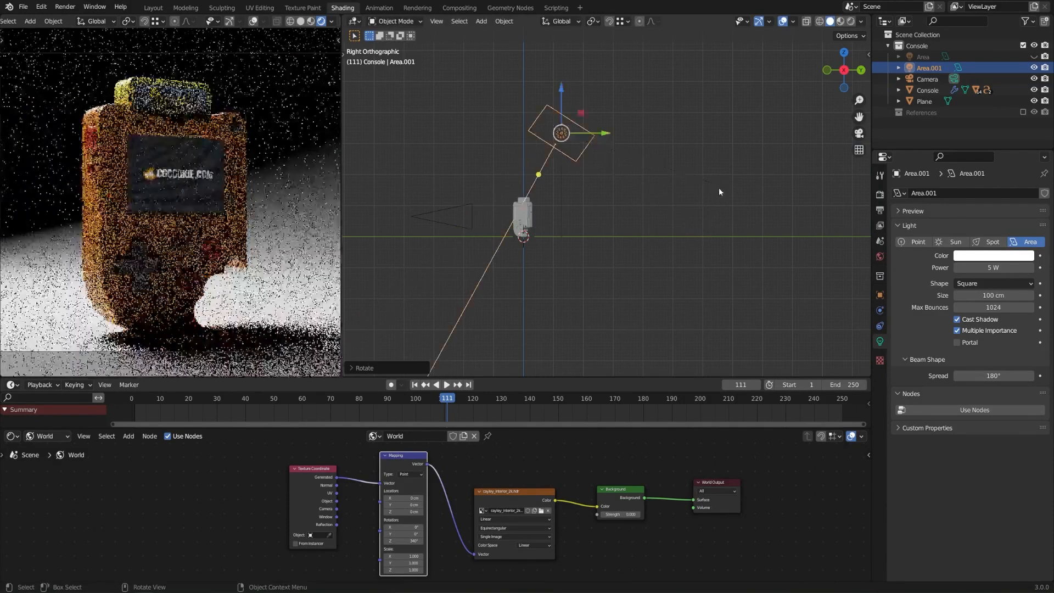
pyautogui.press('KP_1')
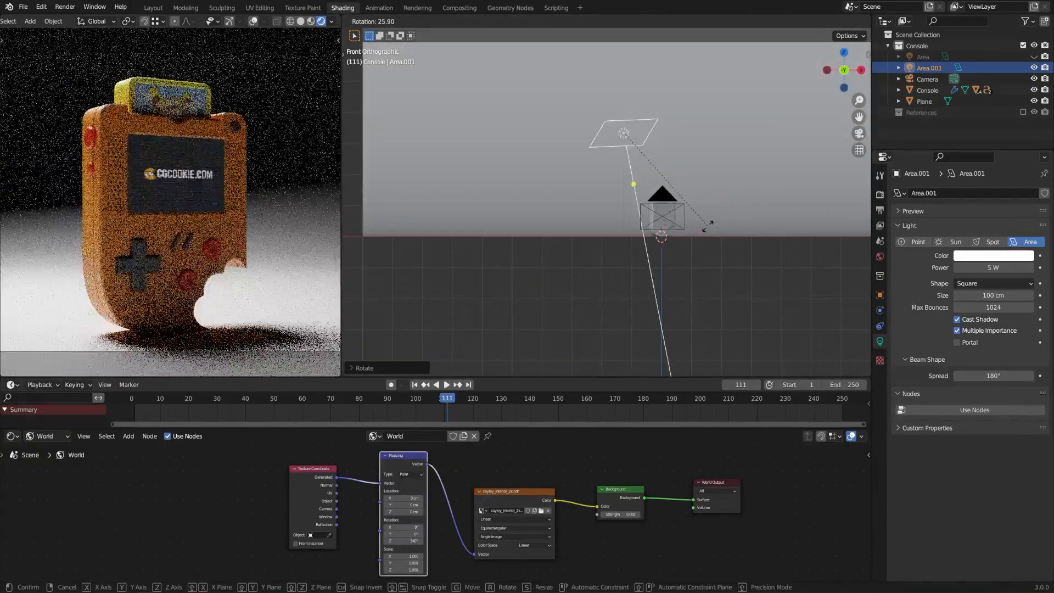
pyautogui.click(750, 230)
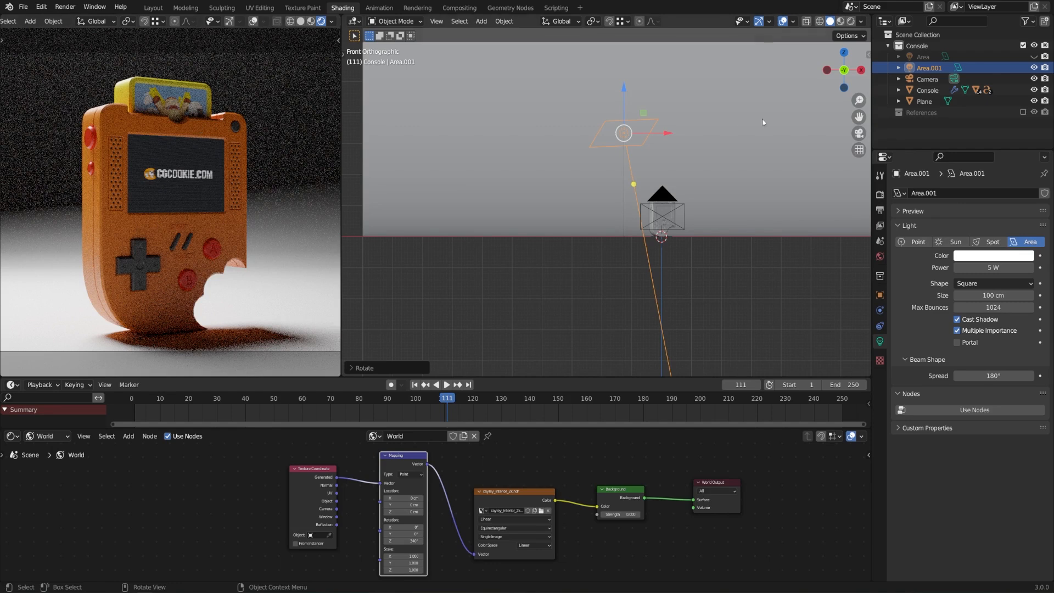
# - Duplicate the rear area light, place the copy on the positive X side of the console, and hide Area.001
pyautogui.moveTo(683, 170); pyautogui.dragTo(724, 180, button='middle')
pyautogui.hotkey('shift', 'd')
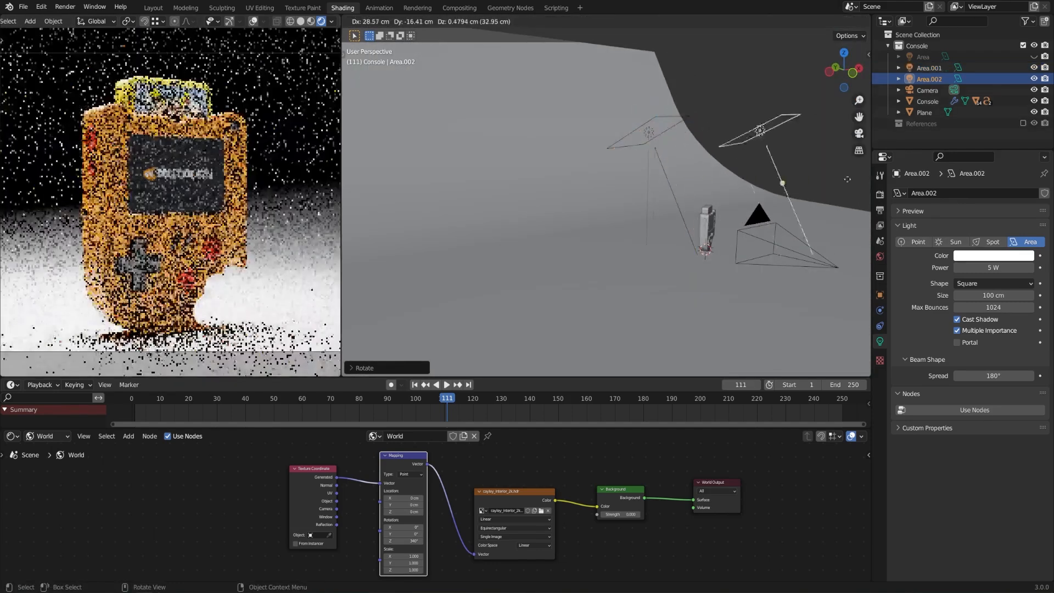
pyautogui.click(347, 188)
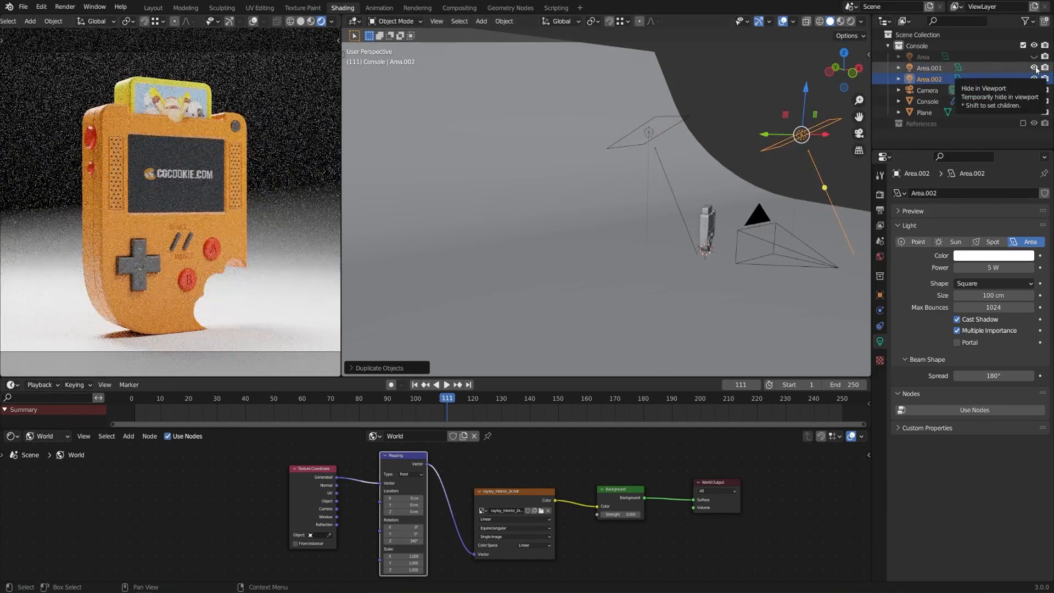
pyautogui.click(1035, 67)
# - In the top view, rotate Area.002 toward the console and move it forward, beside the camera on the positive X side
pyautogui.moveTo(691, 205); pyautogui.dragTo(740, 208, button='middle')
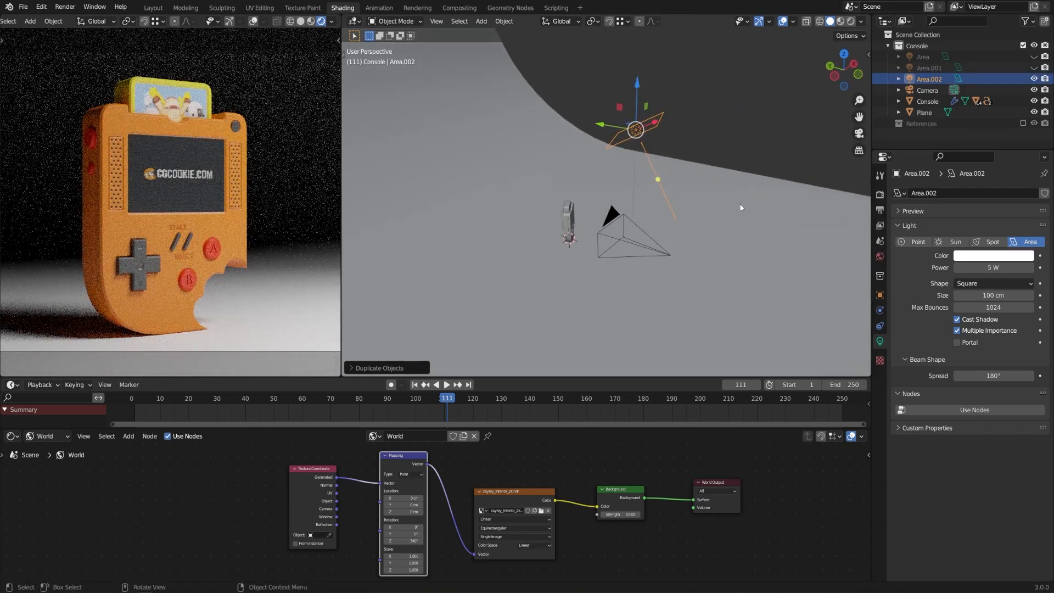
pyautogui.moveTo(628, 217); pyautogui.dragTo(660, 209, button='middle')
pyautogui.press('KP_7')
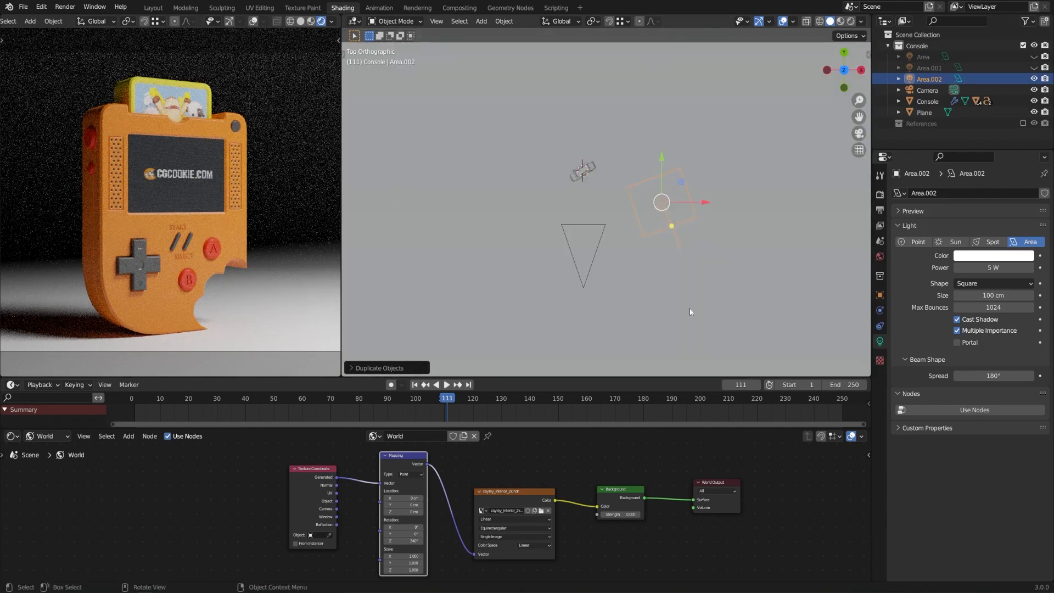
pyautogui.press('r')
pyautogui.click(617, 101)
pyautogui.press('g')
pyautogui.click(705, 276)
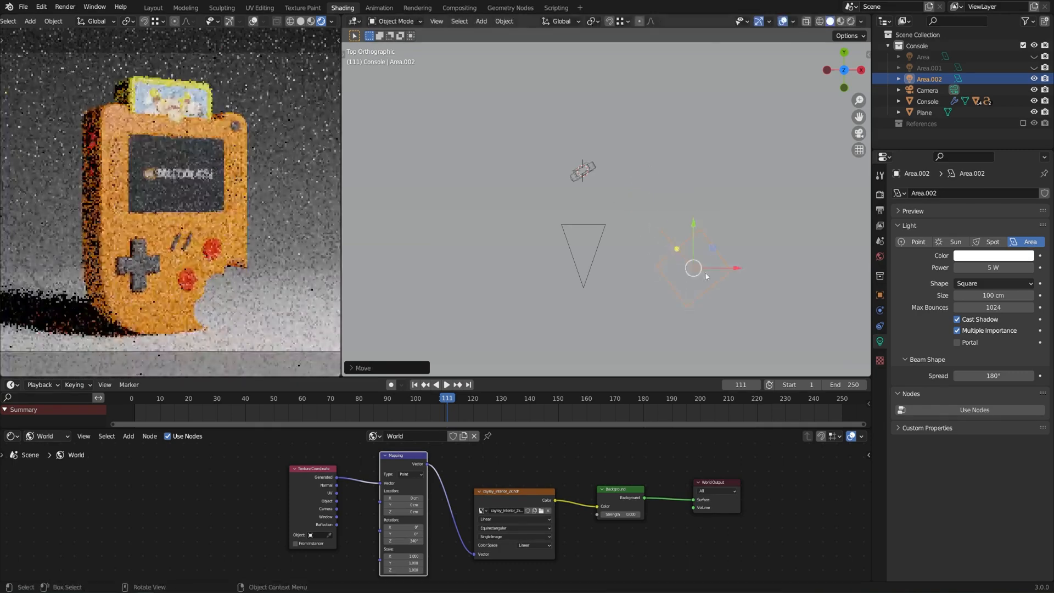
# - Lower Area.002 and rotate it by about 50 degrees so it faces the console from the front side
pyautogui.moveTo(705, 276); pyautogui.dragTo(723, 160, button='middle')
pyautogui.press('g')
pyautogui.click(717, 194)
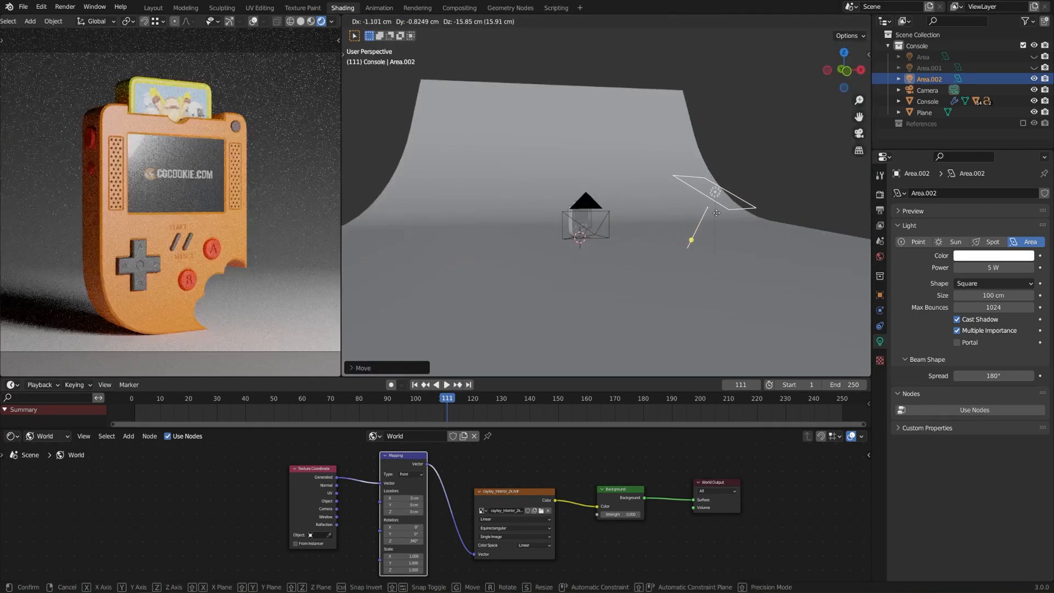
pyautogui.press('r')
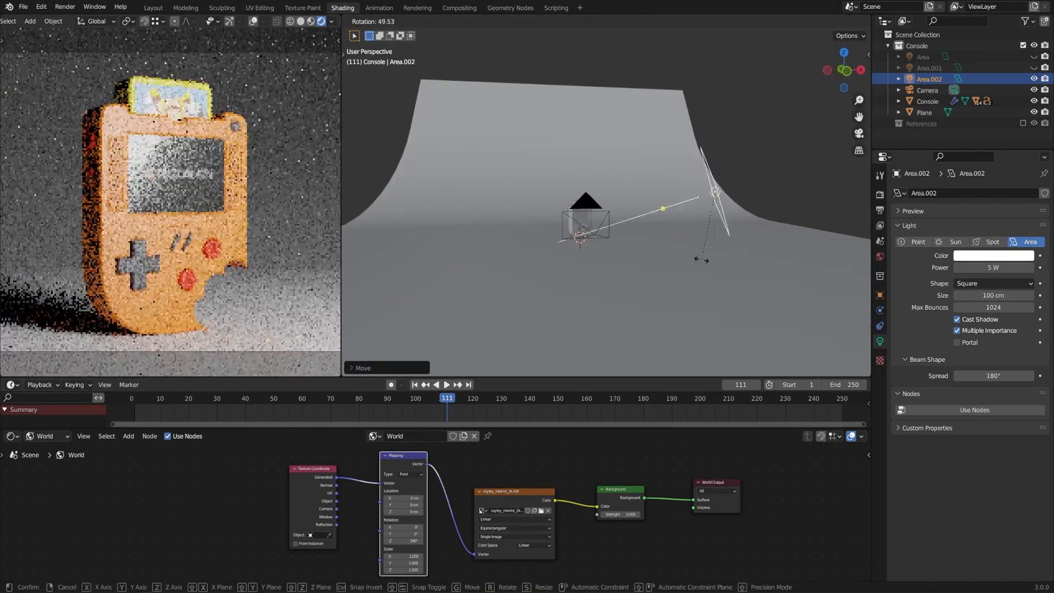
pyautogui.click(697, 253)
# - Fine-tune the position and rotation of Area.002 from a side perspective so it stays aimed at the console
pyautogui.moveTo(696, 253); pyautogui.dragTo(673, 245, button='middle')
pyautogui.press('g')
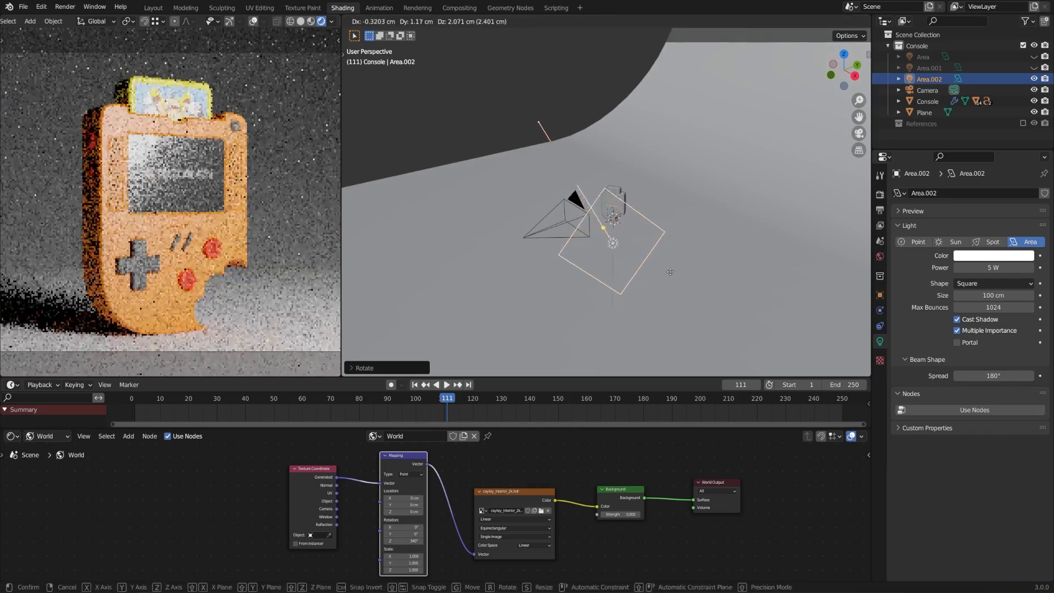
pyautogui.click(714, 220)
pyautogui.press('r')
pyautogui.click(714, 241)
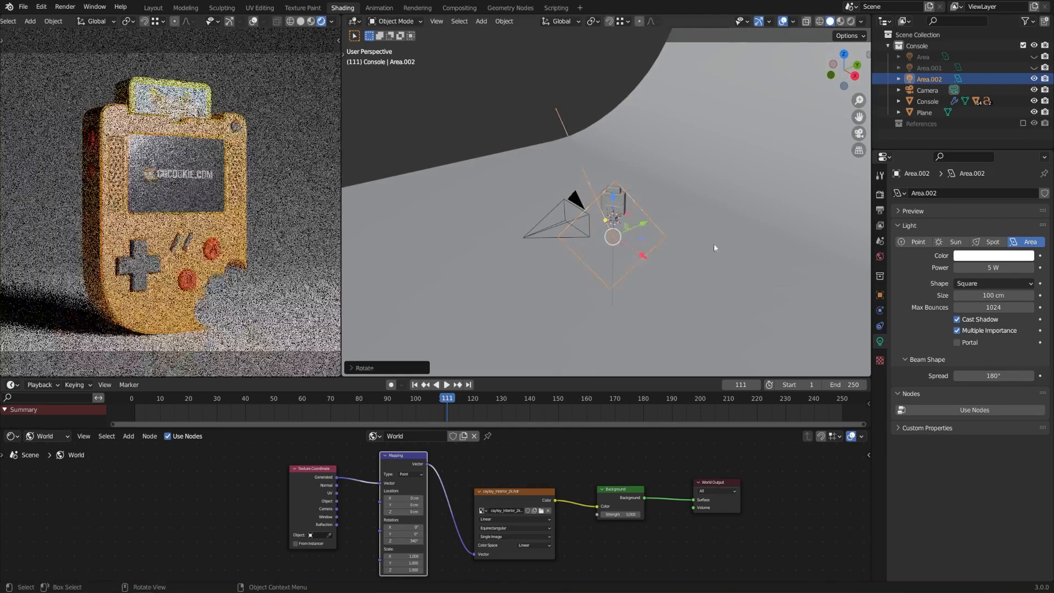
pyautogui.press('g')
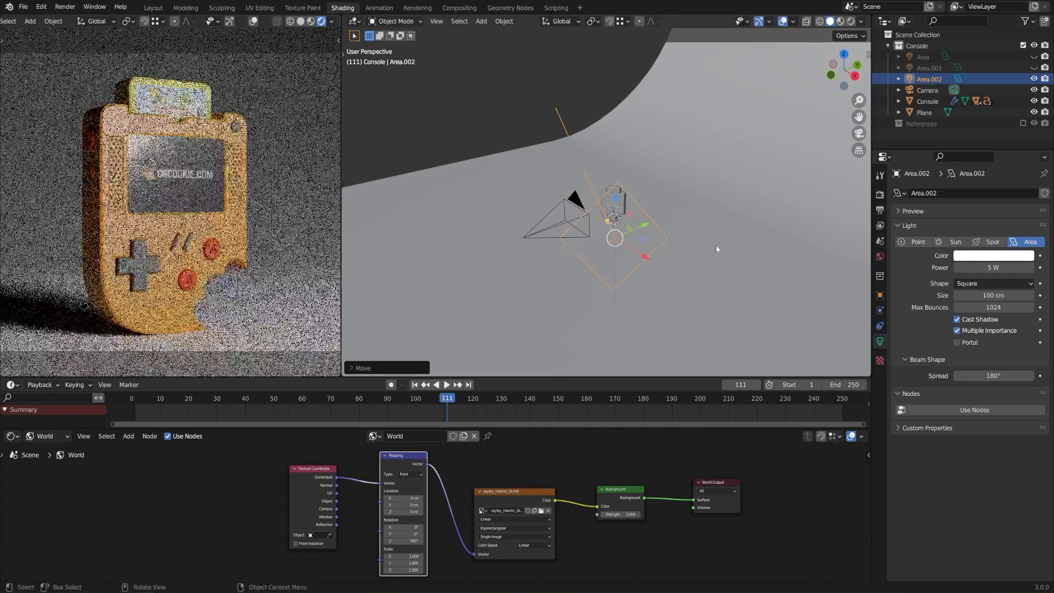
pyautogui.click(716, 245)
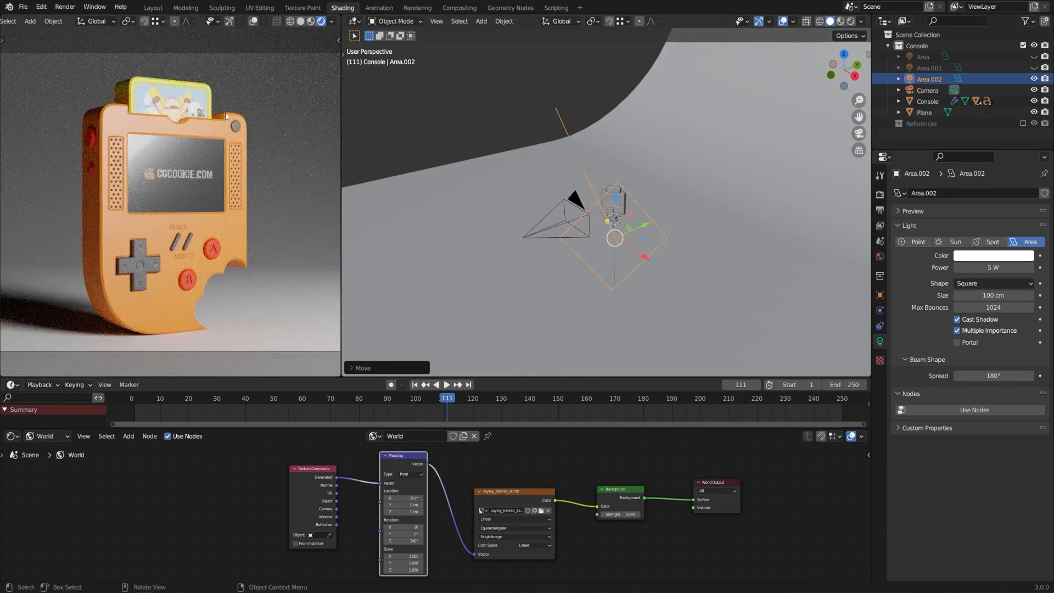
# - Set the power of Area.002 to 2 W
pyautogui.press('Return')
pyautogui.click(993, 266)
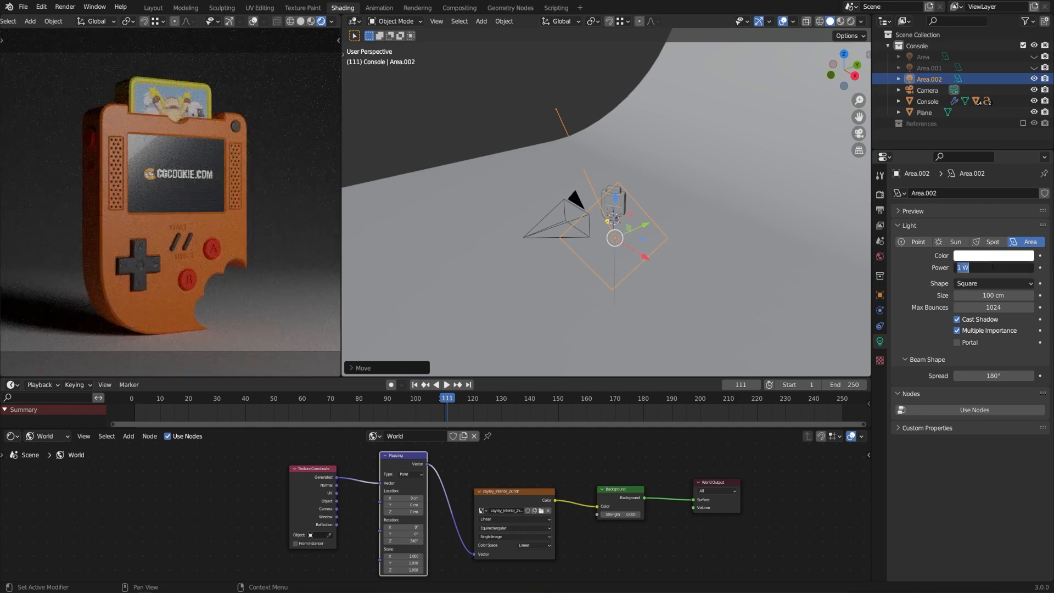
pyautogui.write('2')
pyautogui.press('Return')
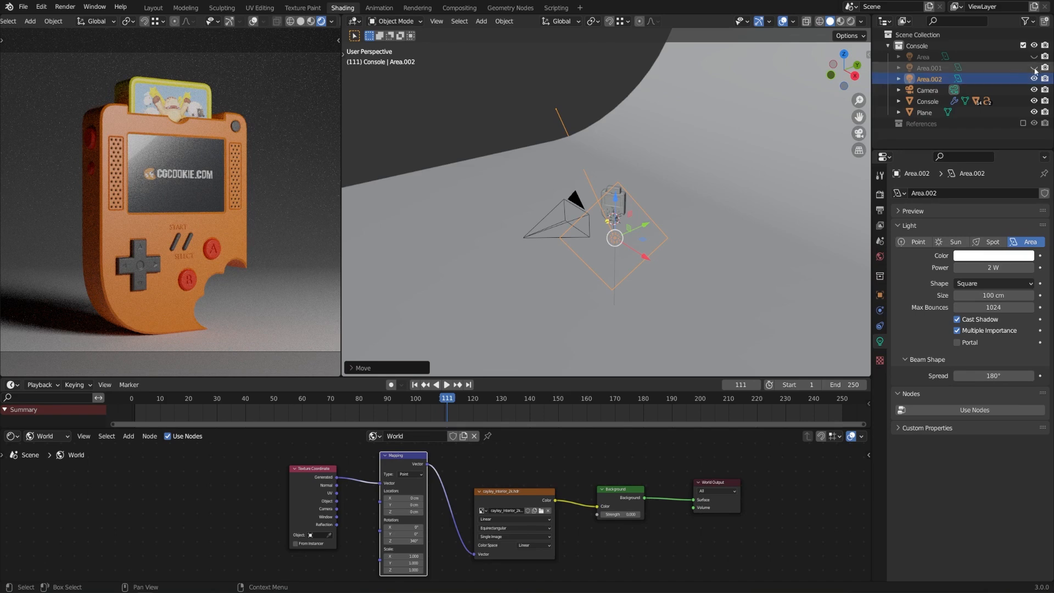
# - Unhide Area and Area.001 and set the world background strength to 1
pyautogui.moveTo(1035, 68); pyautogui.dragTo(1035, 56)
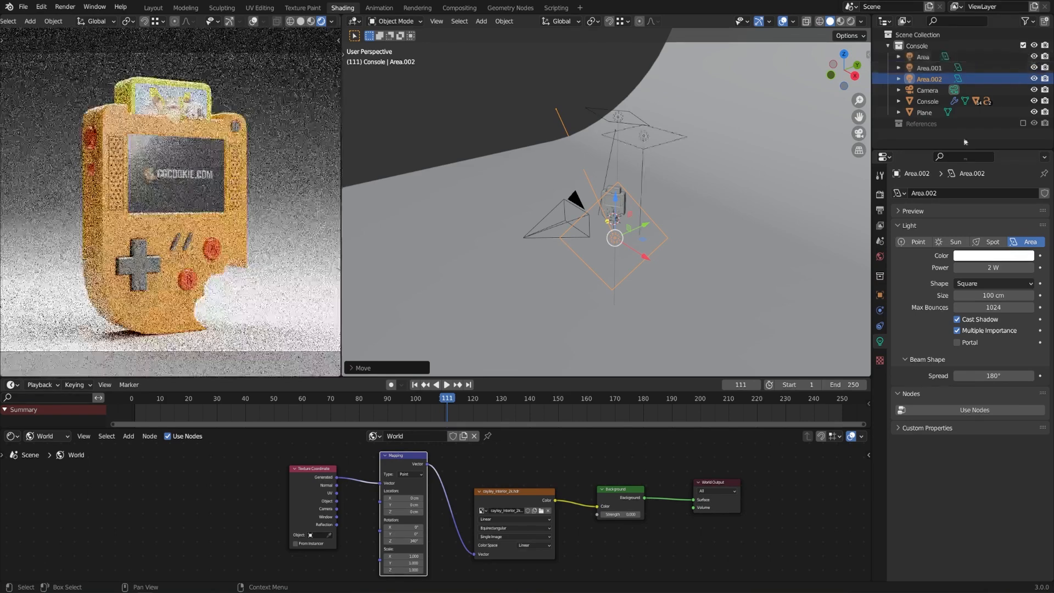
pyautogui.click(880, 256)
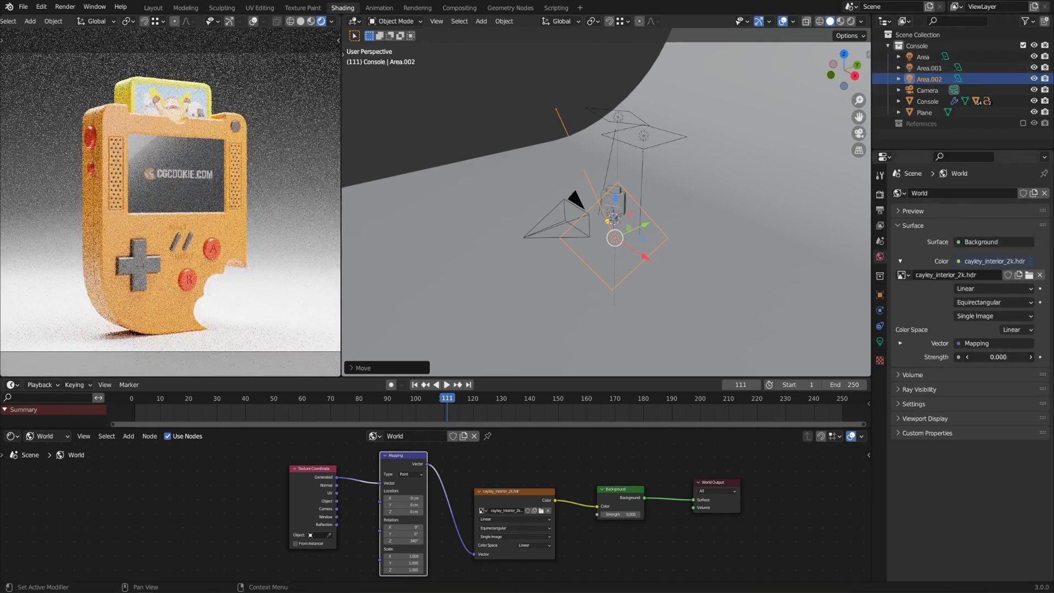
pyautogui.click(1005, 356)
pyautogui.write('1')
pyautogui.press('Return')
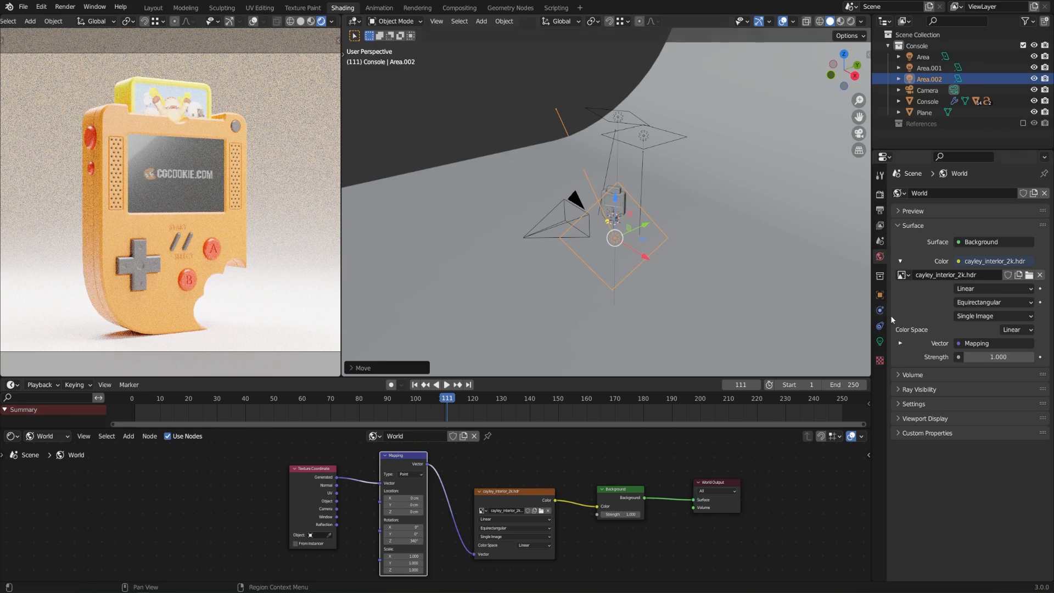
# - Set the power of Area.002 to 5 W
pyautogui.click(880, 343)
pyautogui.click(995, 268)
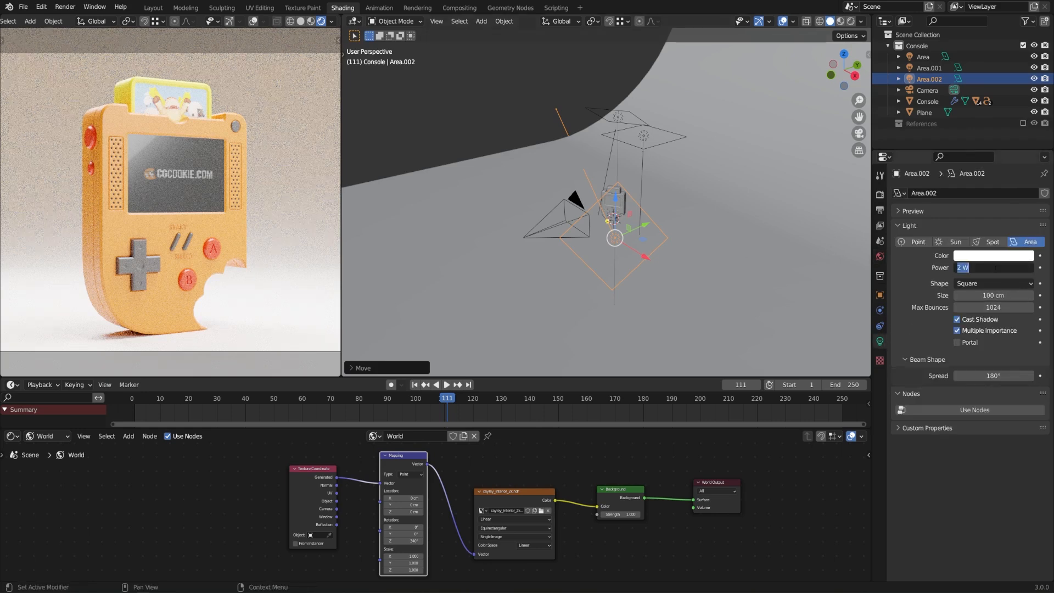
pyautogui.write('5')
pyautogui.press('Return')
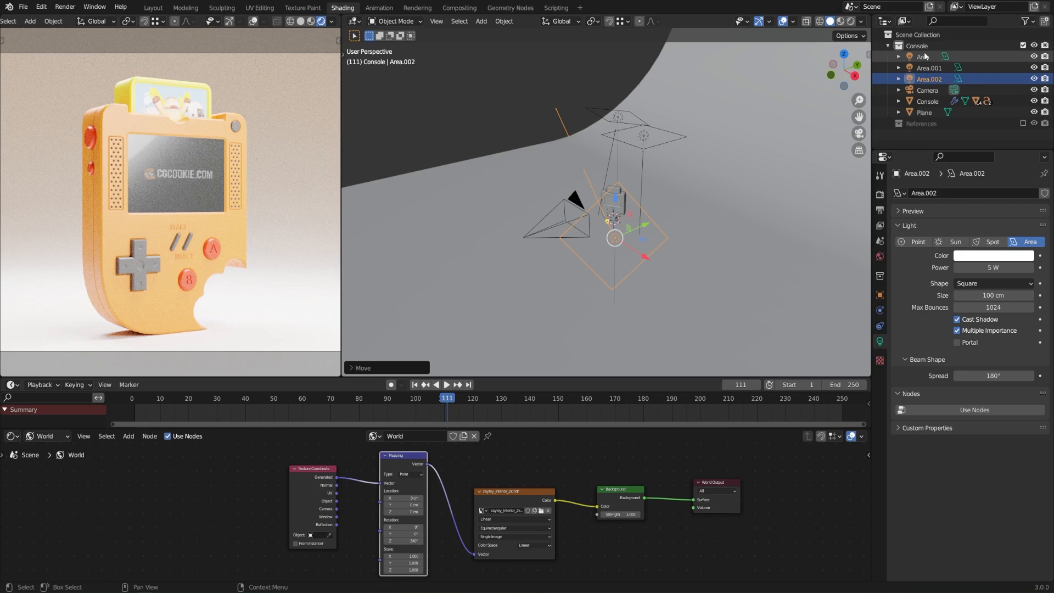
# - Create a new collection directly under the Scene Collection and name it Rendering
pyautogui.click(919, 35)
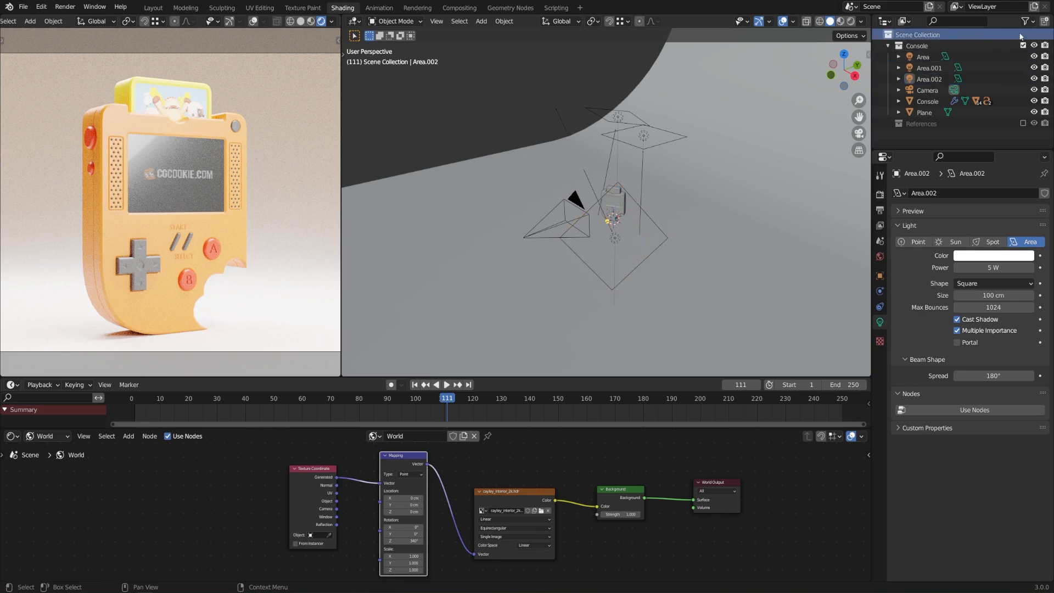
pyautogui.click(1047, 22)
pyautogui.doubleClick(922, 134)
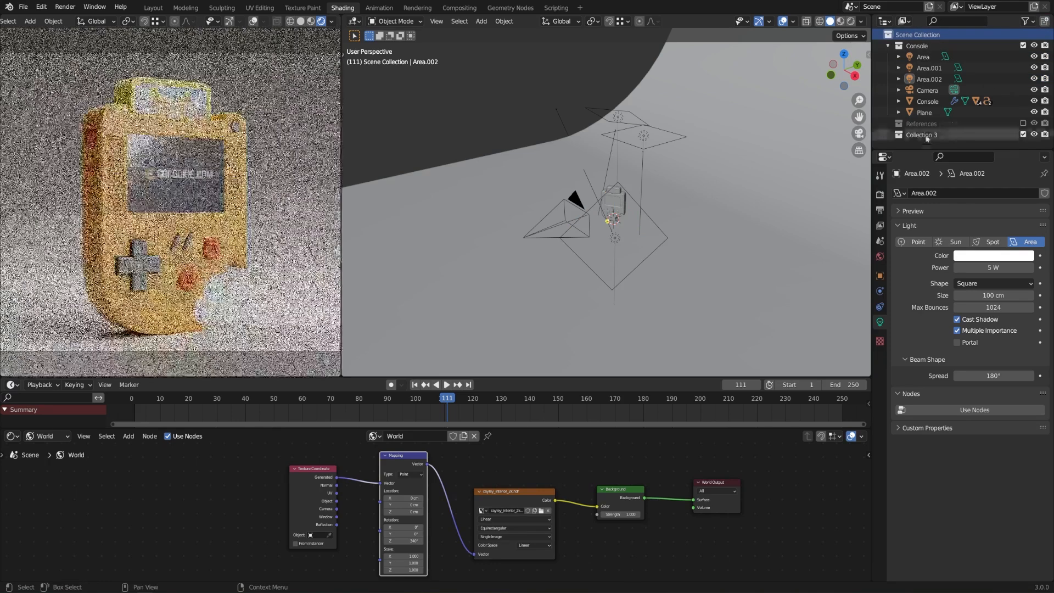
pyautogui.write('Rendering')
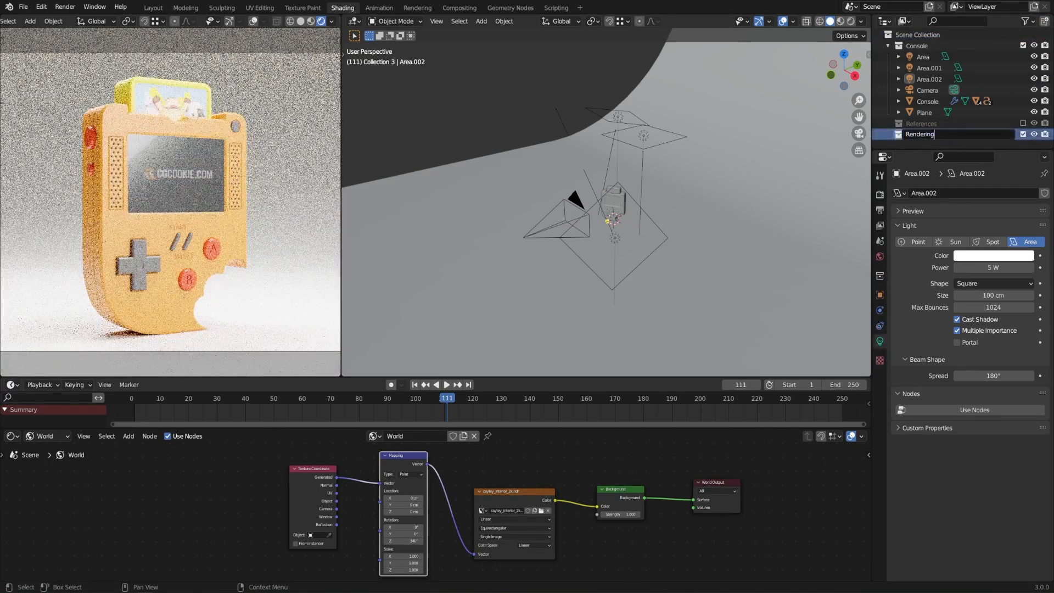
pyautogui.press('Return')
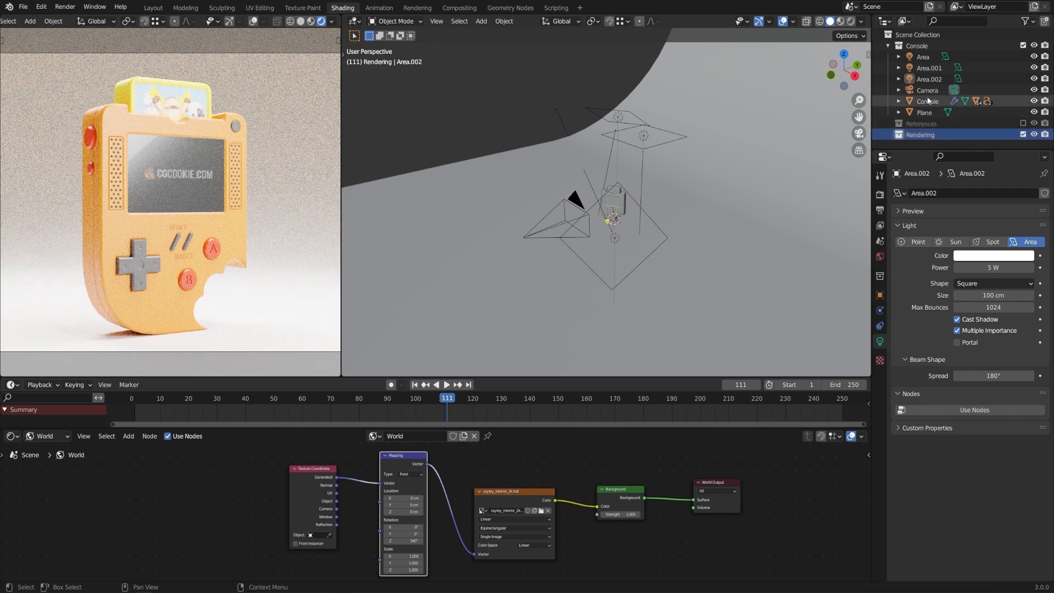
# - Move the camera and all three area lights into the Rendering collection, and toggle the collection's viewport visibility off and on
pyautogui.click(928, 90)
pyautogui.keyDown('shift'); pyautogui.click(928, 57); pyautogui.keyUp('shift')
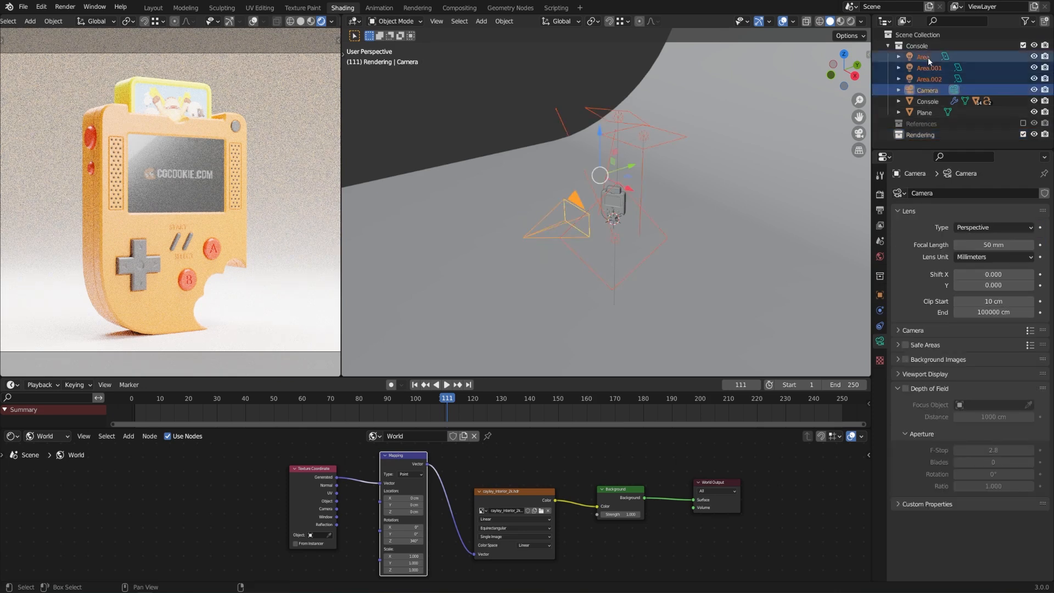
pyautogui.moveTo(928, 57); pyautogui.dragTo(936, 135)
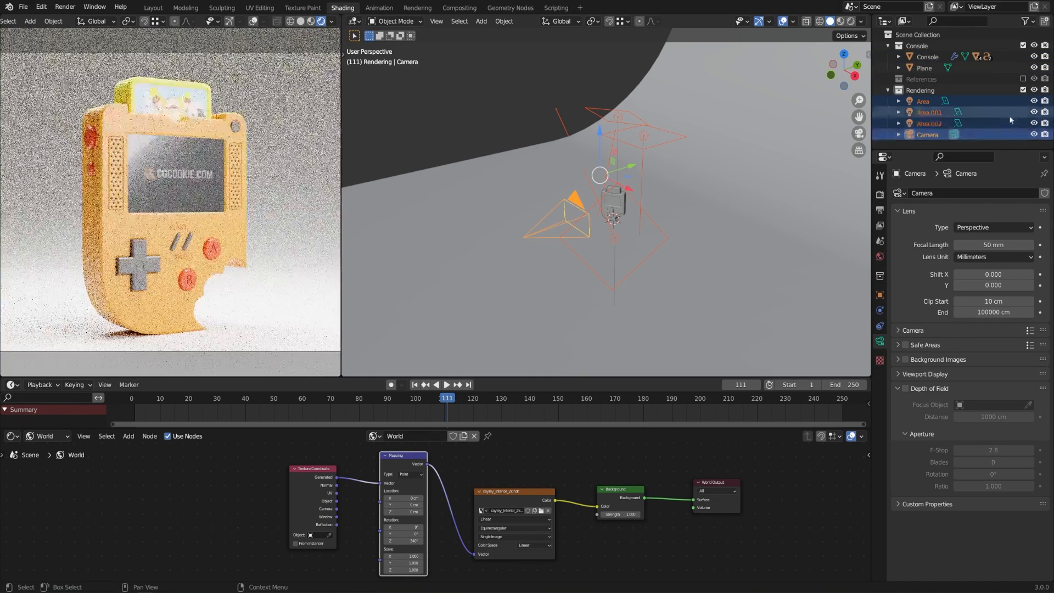
pyautogui.click(1035, 90)
pyautogui.click(1035, 89)
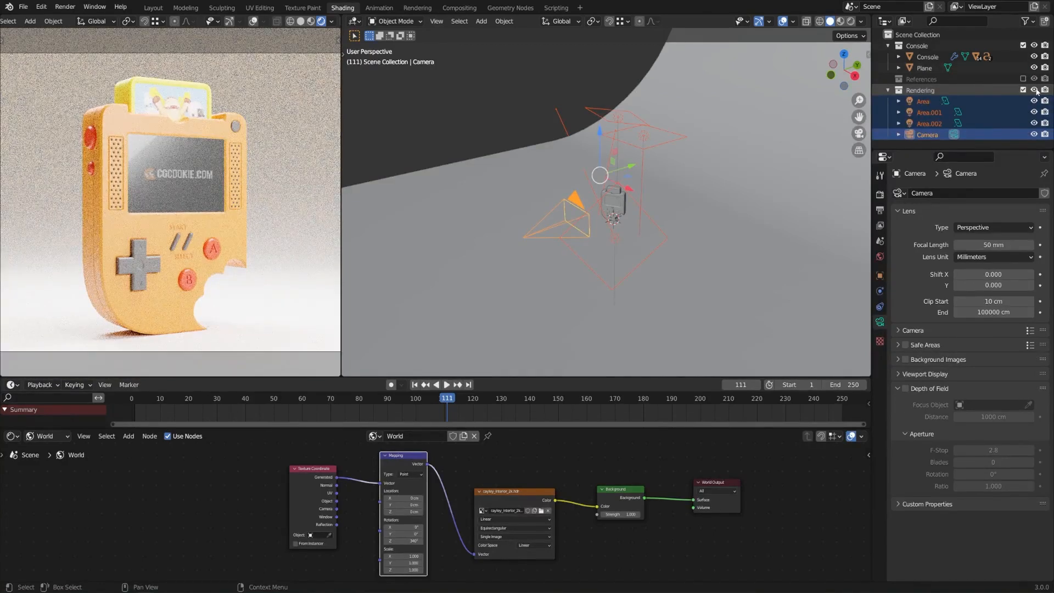
# - In the scene's color management, apply the High Contrast look with exposure -0.845 and gamma 1.164
pyautogui.click(880, 195)
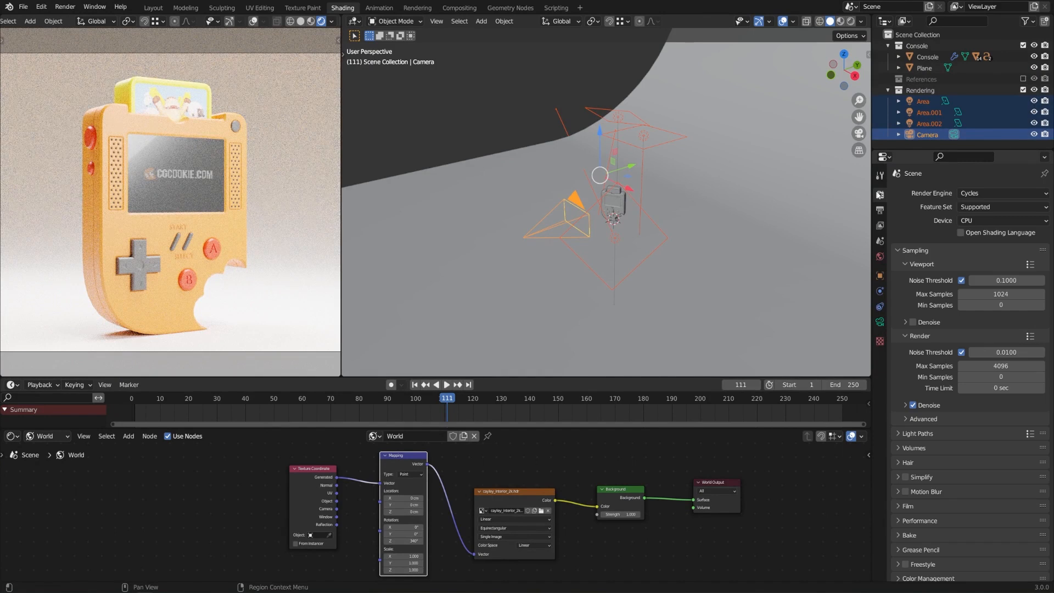
pyautogui.scroll(-1, 932, 315)
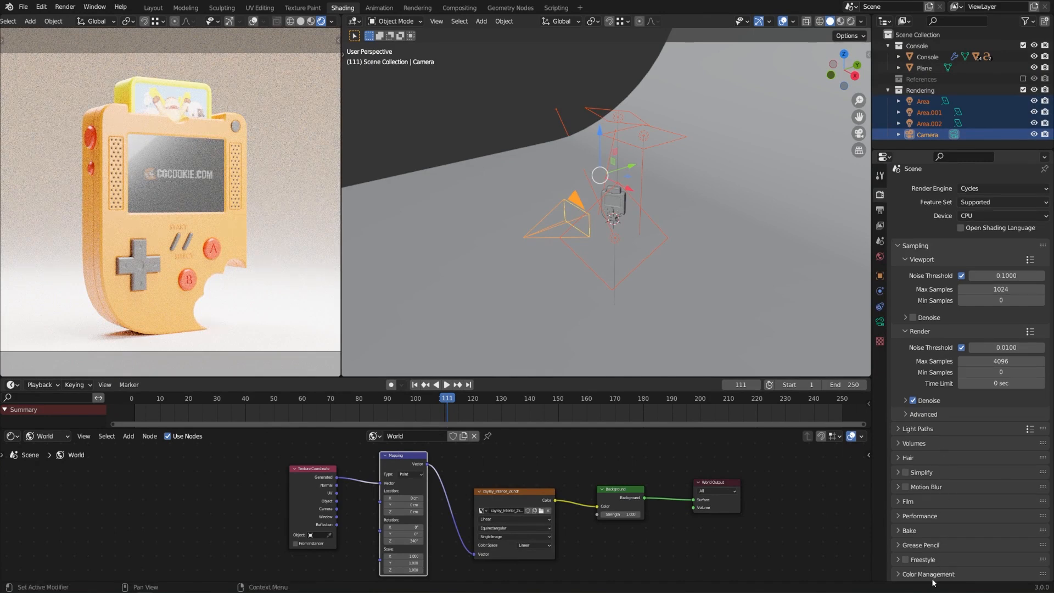
pyautogui.scroll(-5, 941, 509)
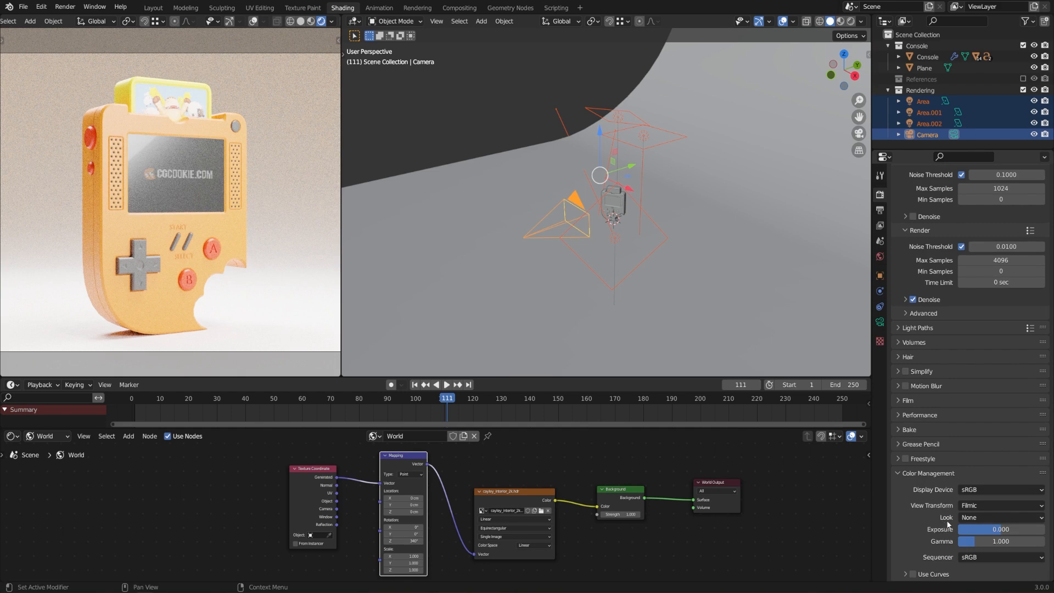
pyautogui.click(978, 517)
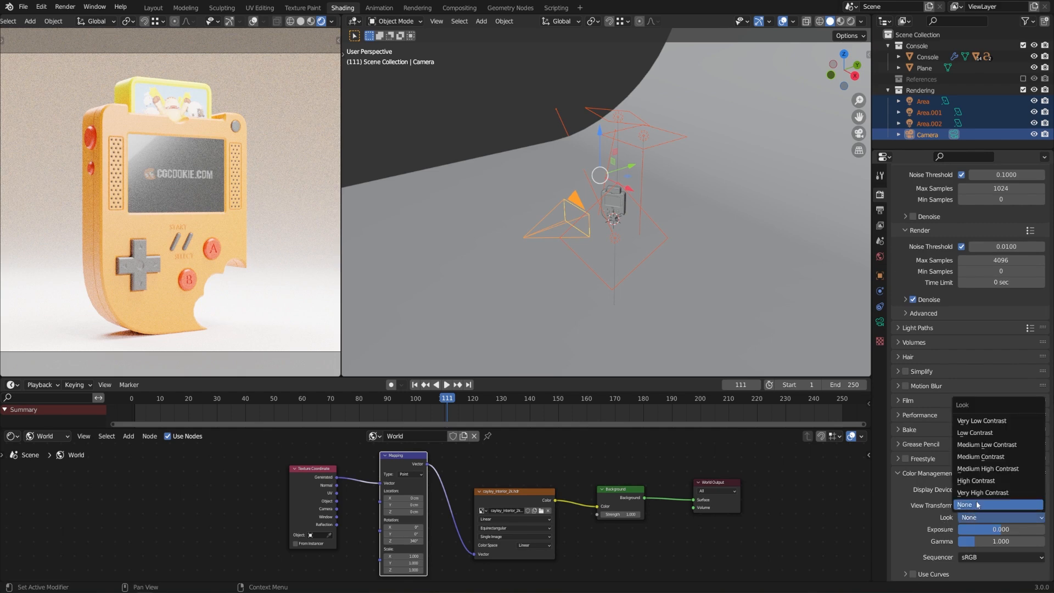
pyautogui.click(982, 480)
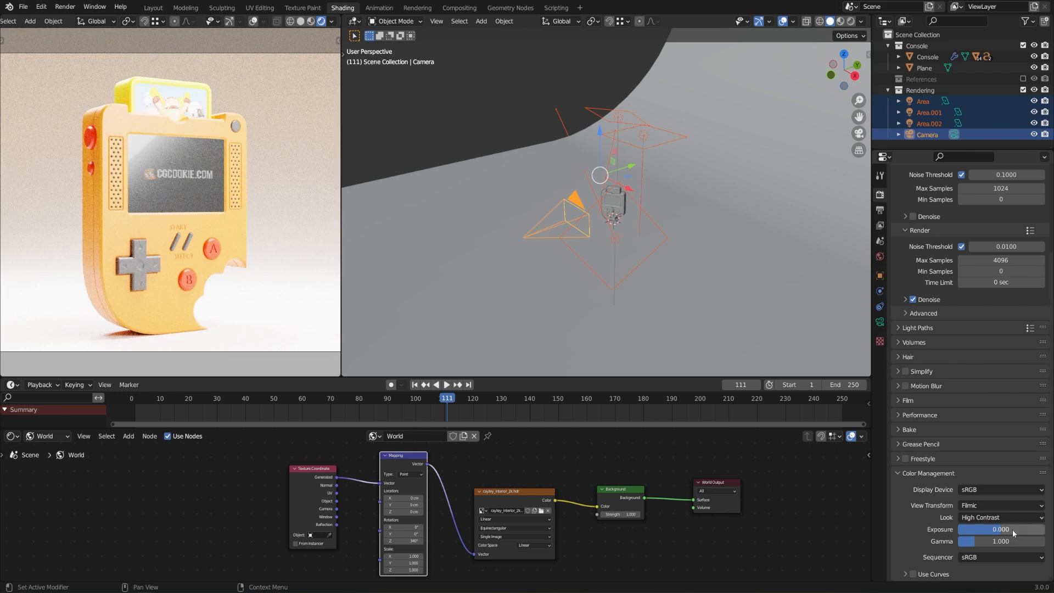
pyautogui.moveTo(1001, 529); pyautogui.dragTo(982, 529)
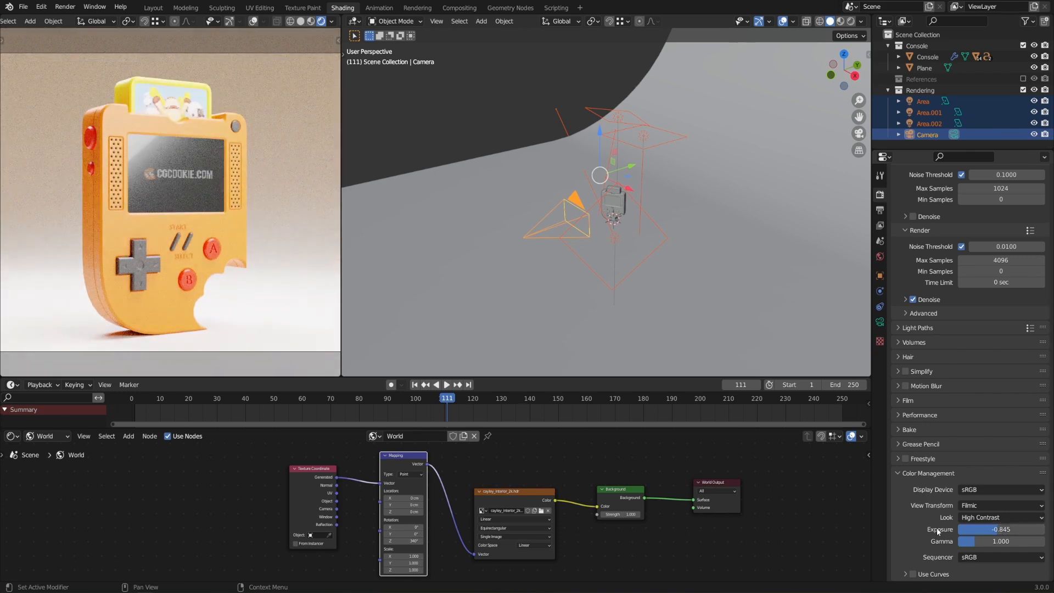
pyautogui.moveTo(1008, 543)
pyautogui.mouseDown()
pyautogui.moveTo(1020, 542)
pyautogui.moveTo(1011, 542)
pyautogui.mouseUp()
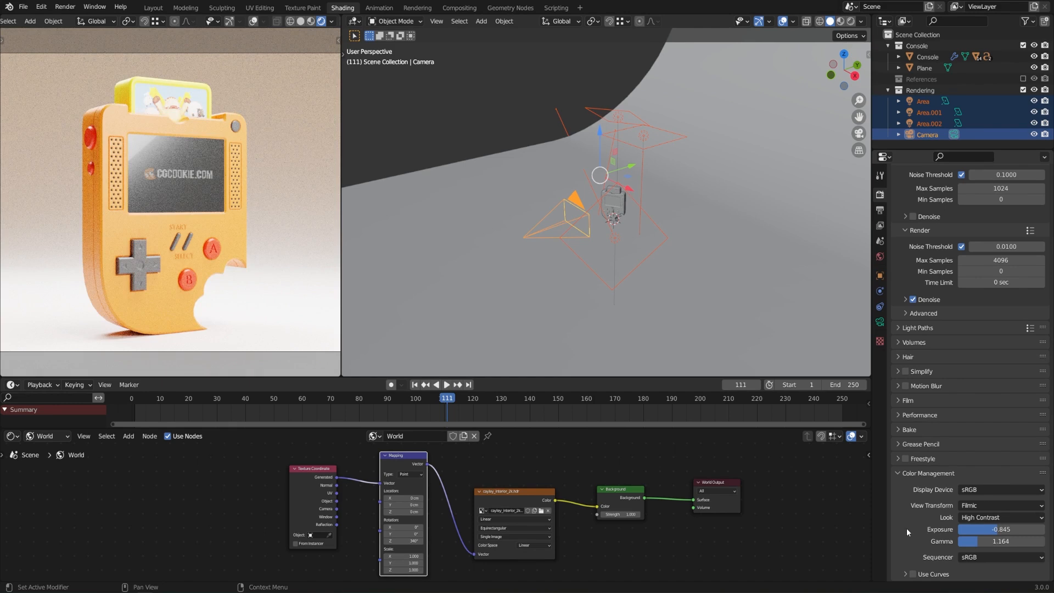
# - Set the render output's horizontal resolution to 1080 px for a square frame
pyautogui.click(881, 212)
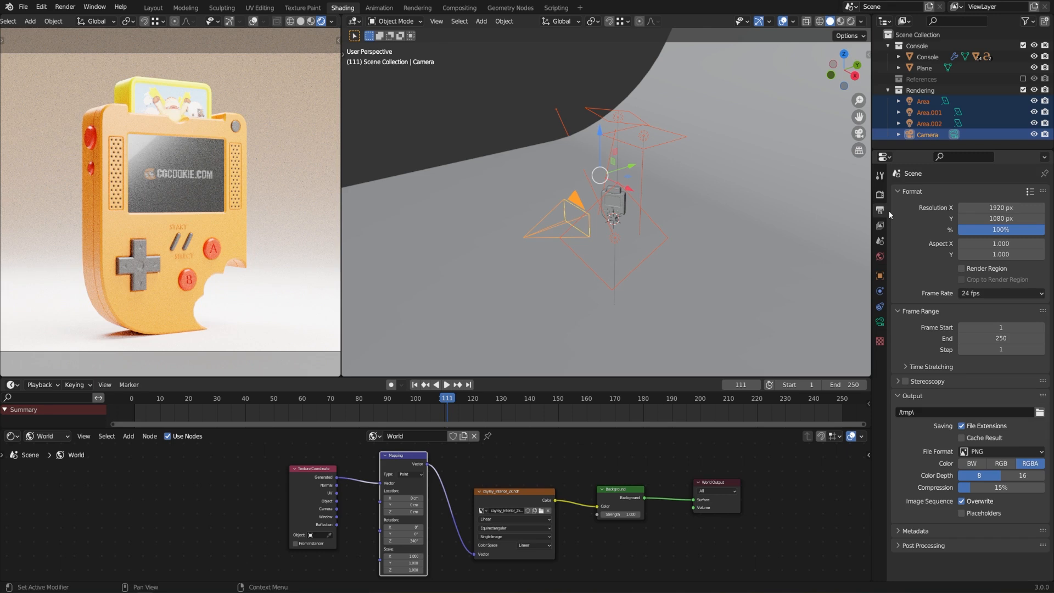
pyautogui.click(997, 208)
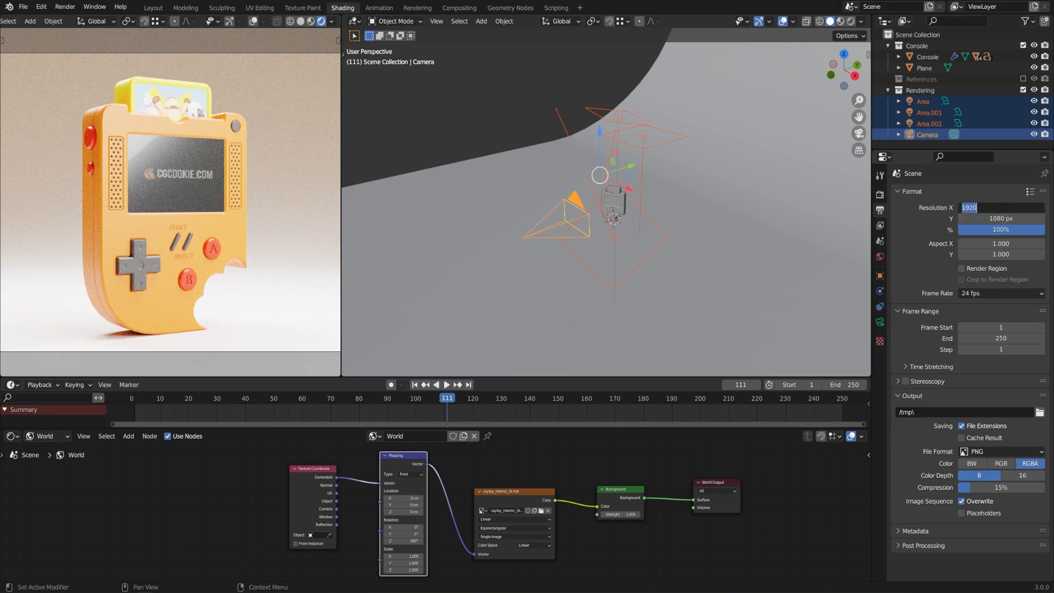
pyautogui.write('1080')
pyautogui.press('Return')
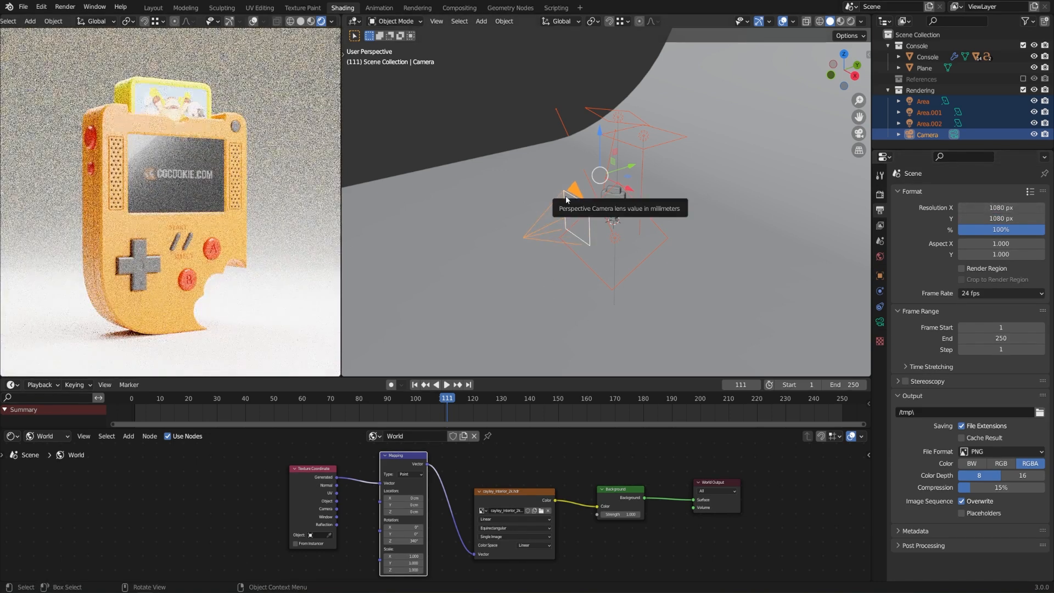
# - Look through the camera and move only the camera closer along its local Z axis until the console nearly fills the frame height
pyautogui.press('KP_0')
pyautogui.click(930, 135)
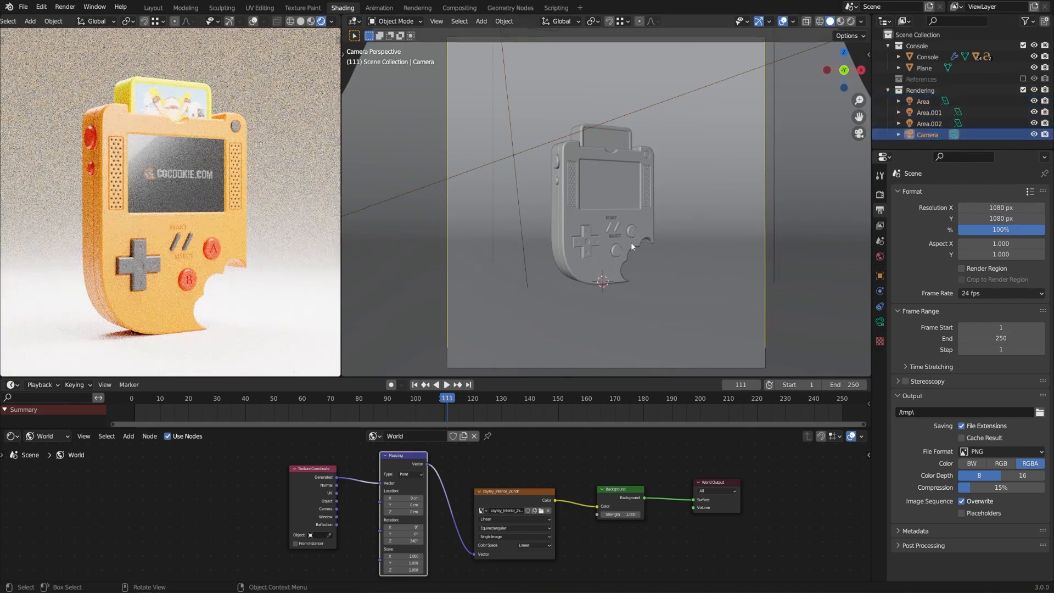
pyautogui.press('g')
pyautogui.press('z')
pyautogui.press('z')
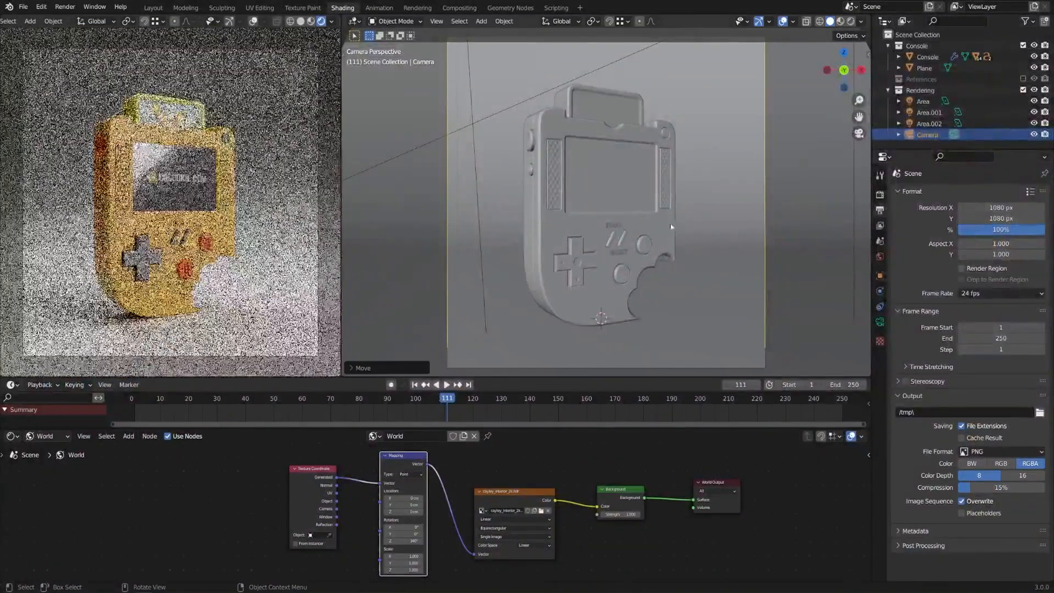
pyautogui.click(638, 218)
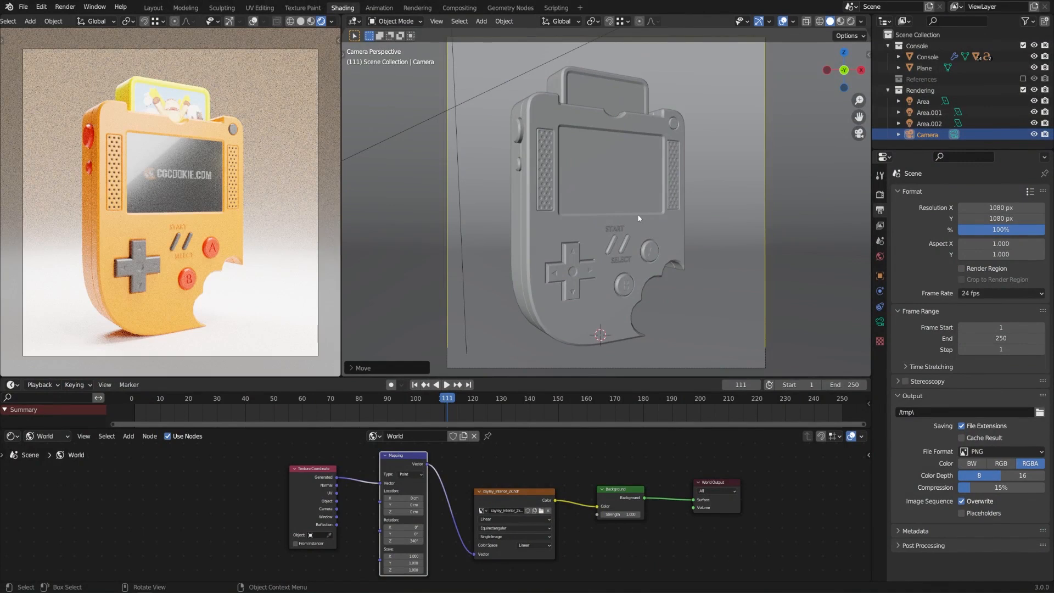
# - Set the camera's focal length to 75 mm
pyautogui.click(880, 321)
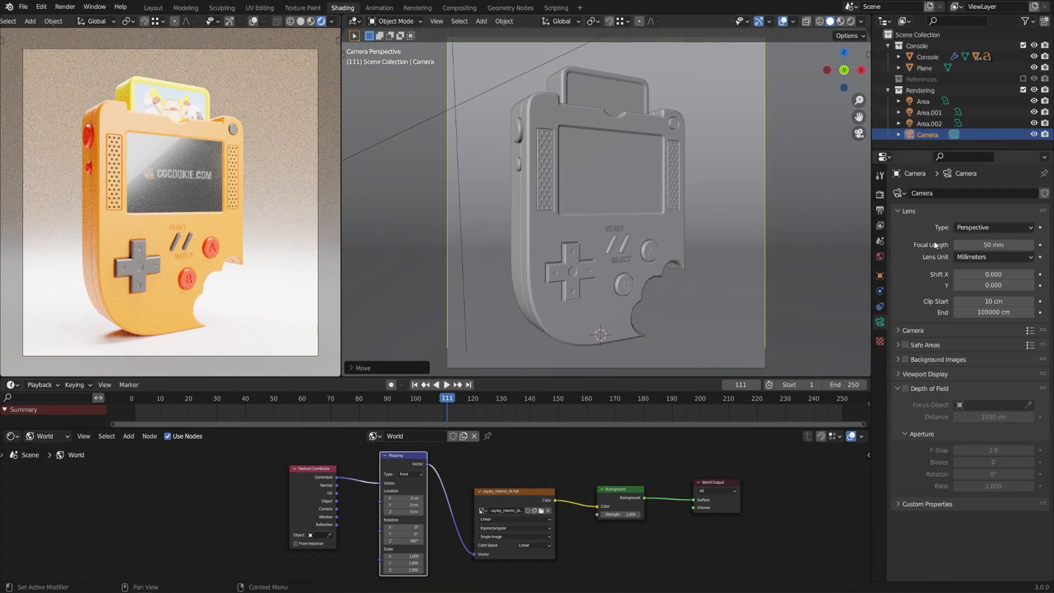
pyautogui.click(994, 245)
pyautogui.write('756')
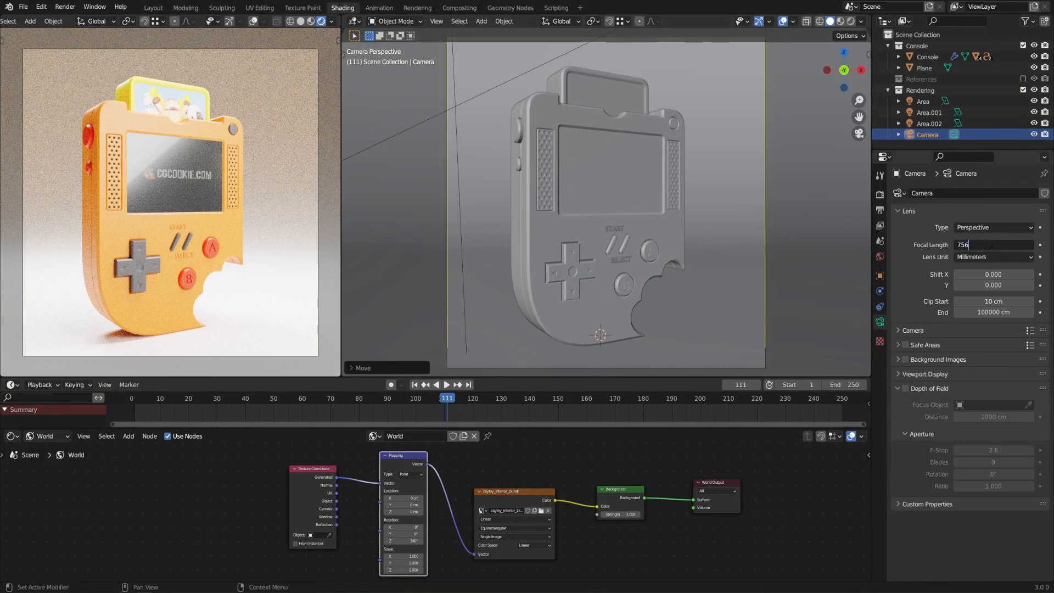
pyautogui.press('BackSpace')
pyautogui.press('Return')
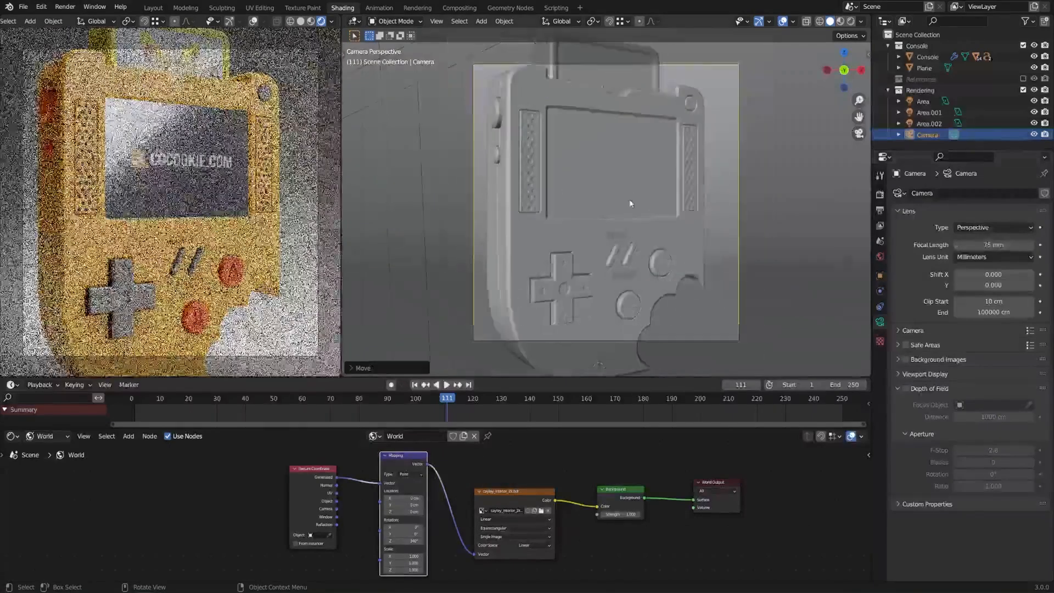
# - Move the camera back along its local Z axis to fit the whole console, and shift it slightly along its local X axis
pyautogui.press('g')
pyautogui.press('z')
pyautogui.press('z')
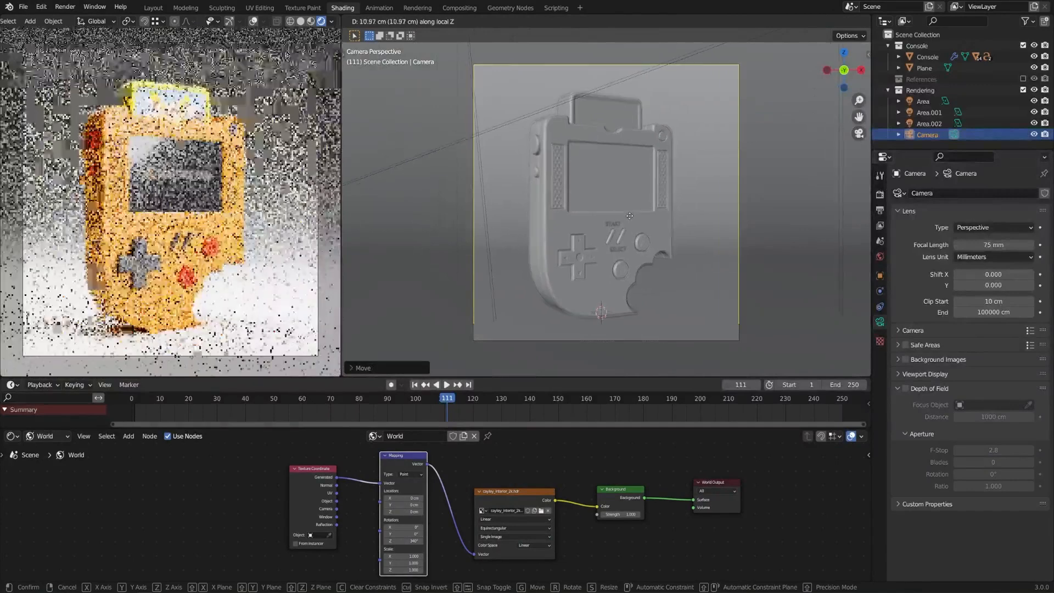
pyautogui.click(630, 218)
pyautogui.press('g')
pyautogui.press('x')
pyautogui.press('x')
pyautogui.click(634, 219)
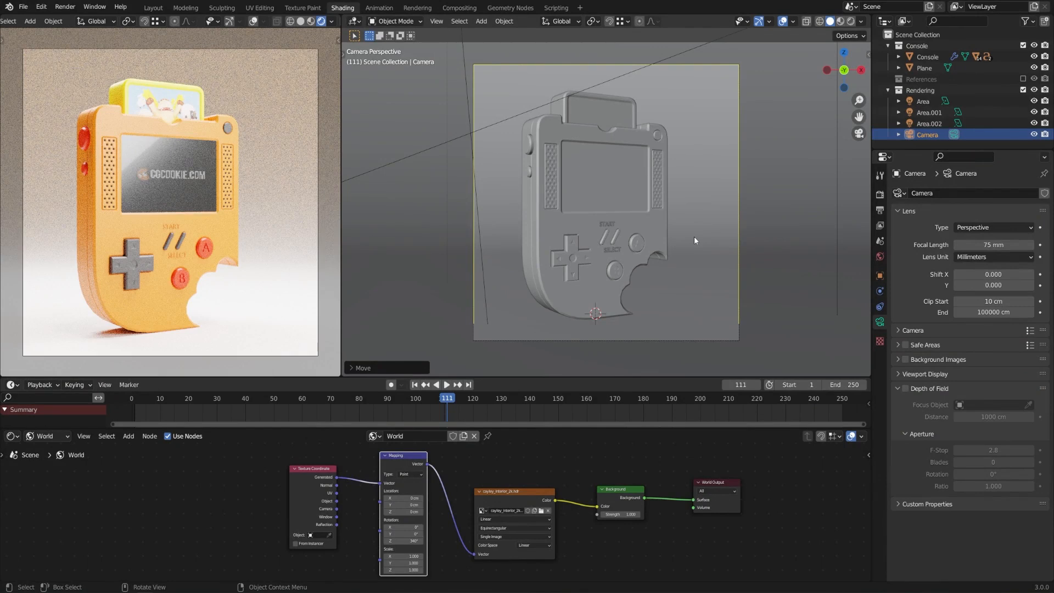
# - Rename the backdrop plane object as Ground
pyautogui.click(694, 236)
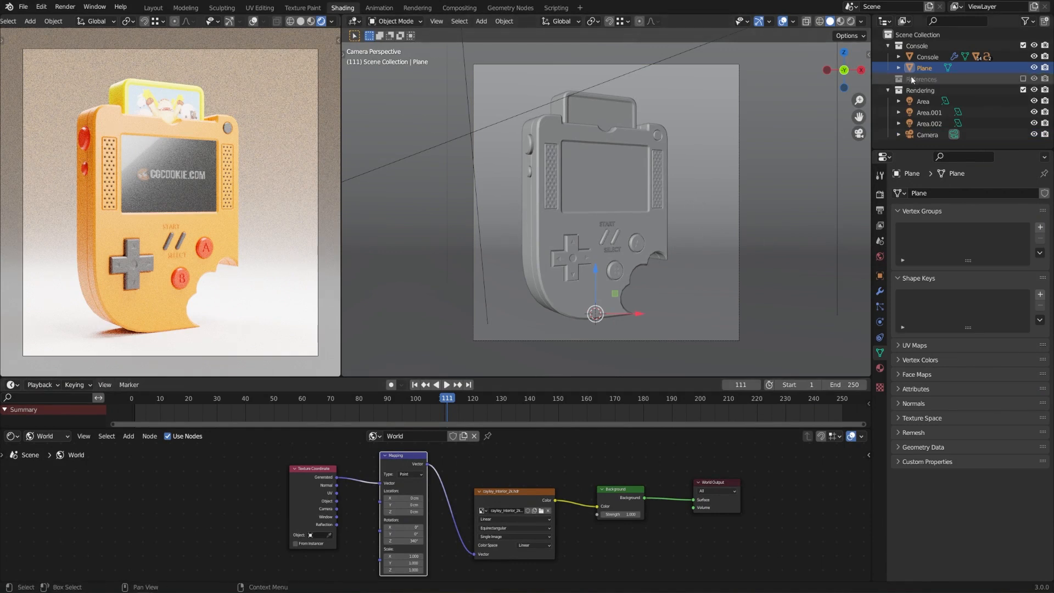
pyautogui.doubleClick(926, 66)
pyautogui.write('Ground')
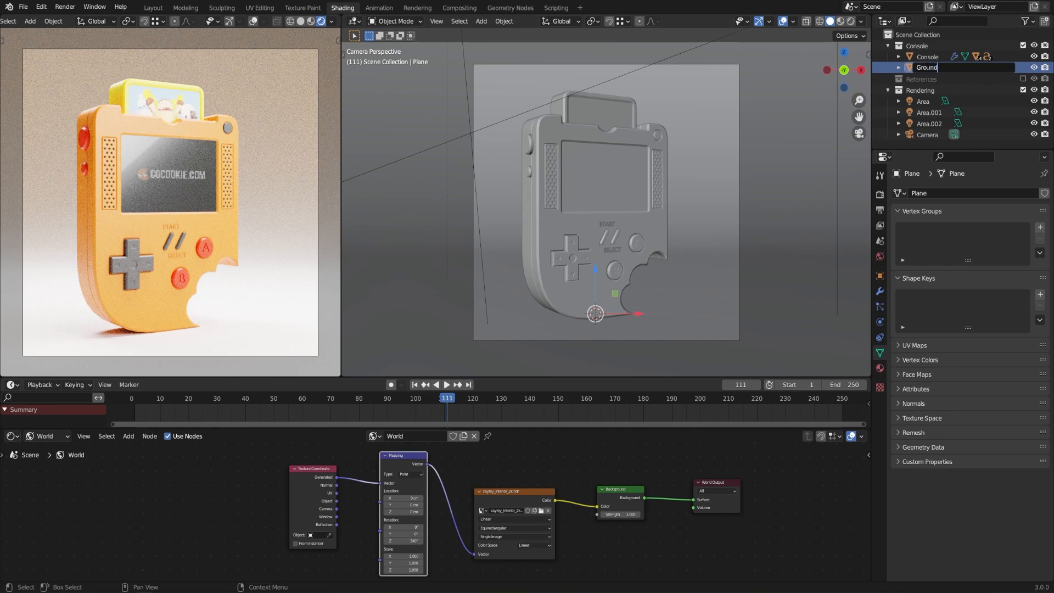
pyautogui.press('Return')
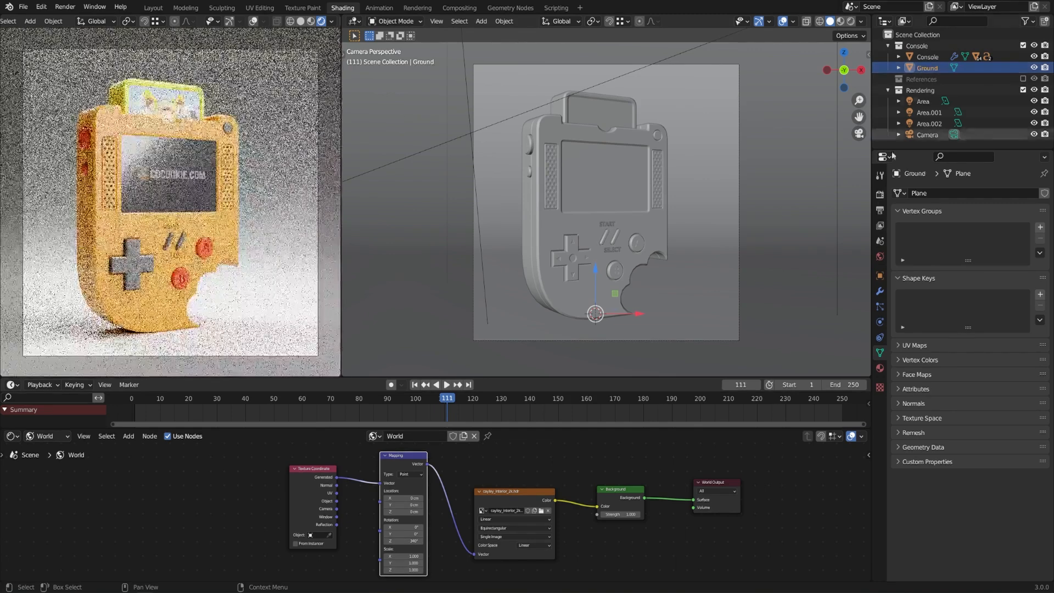
# - Create a new material on the backdrop object and name it Ground
pyautogui.click(880, 370)
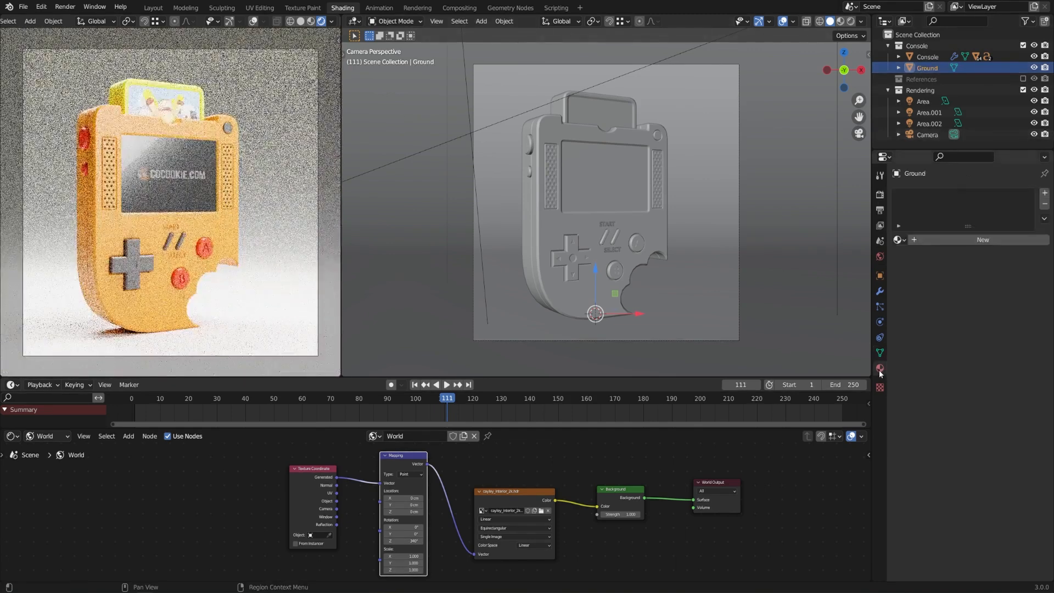
pyautogui.click(950, 237)
pyautogui.click(950, 238)
pyautogui.write('Ground')
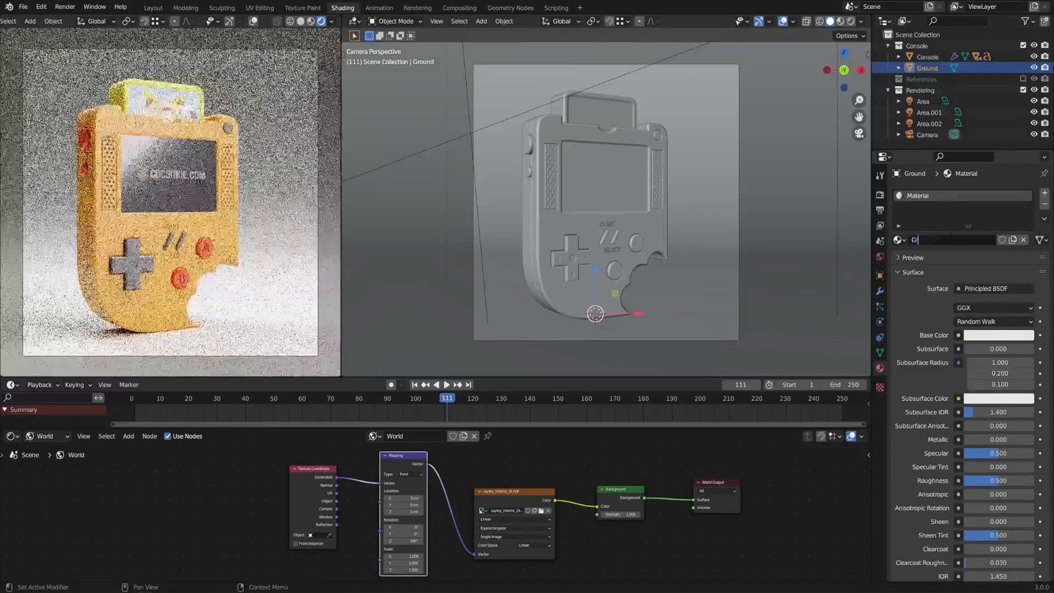
pyautogui.press('Return')
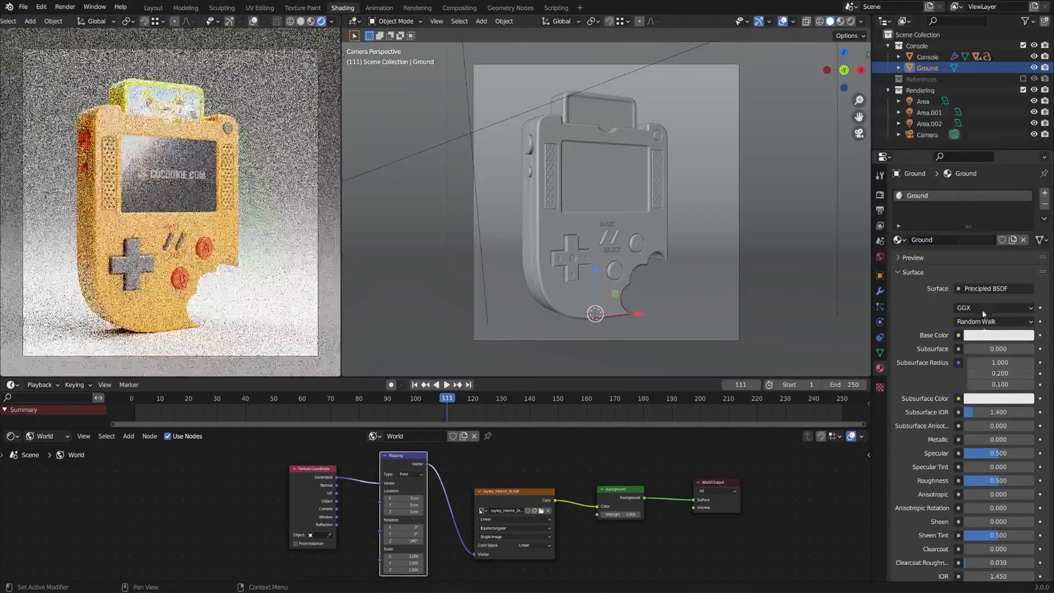
# - Change the Ground material's base color to a darker, muted blue
pyautogui.click(985, 337)
pyautogui.click(994, 336)
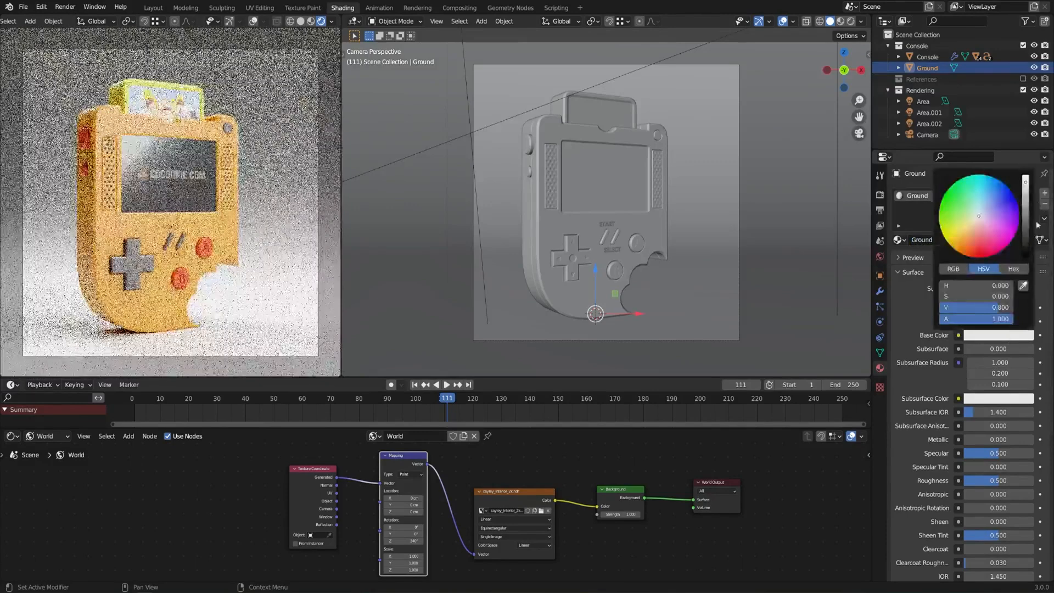
pyautogui.moveTo(1026, 183)
pyautogui.mouseDown()
pyautogui.moveTo(1026, 211)
pyautogui.moveTo(989, 205)
pyautogui.mouseUp()
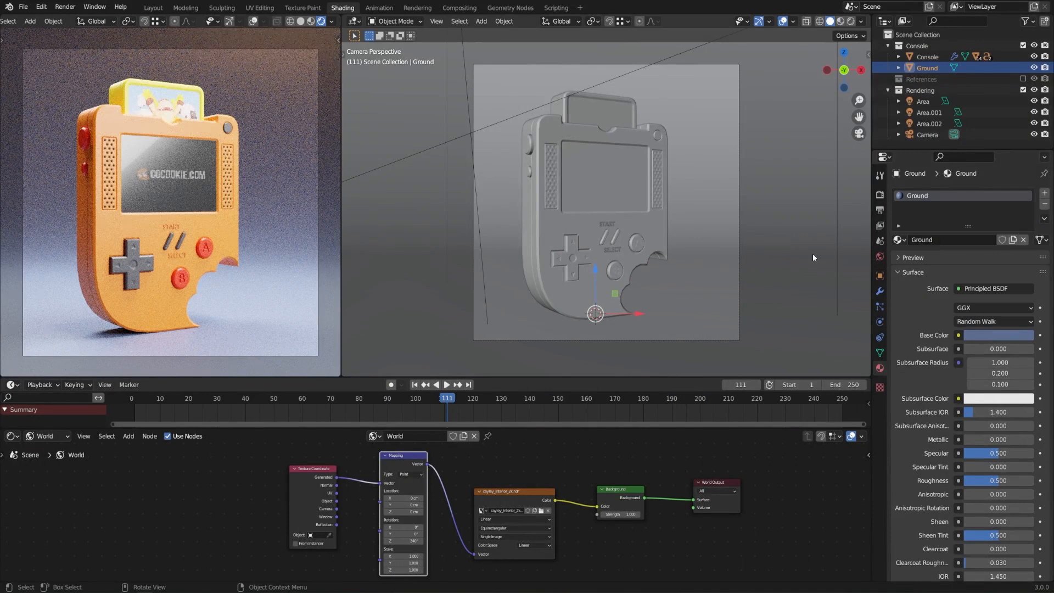
# - Set the Cycles render device to GPU Compute
pyautogui.click(882, 195)
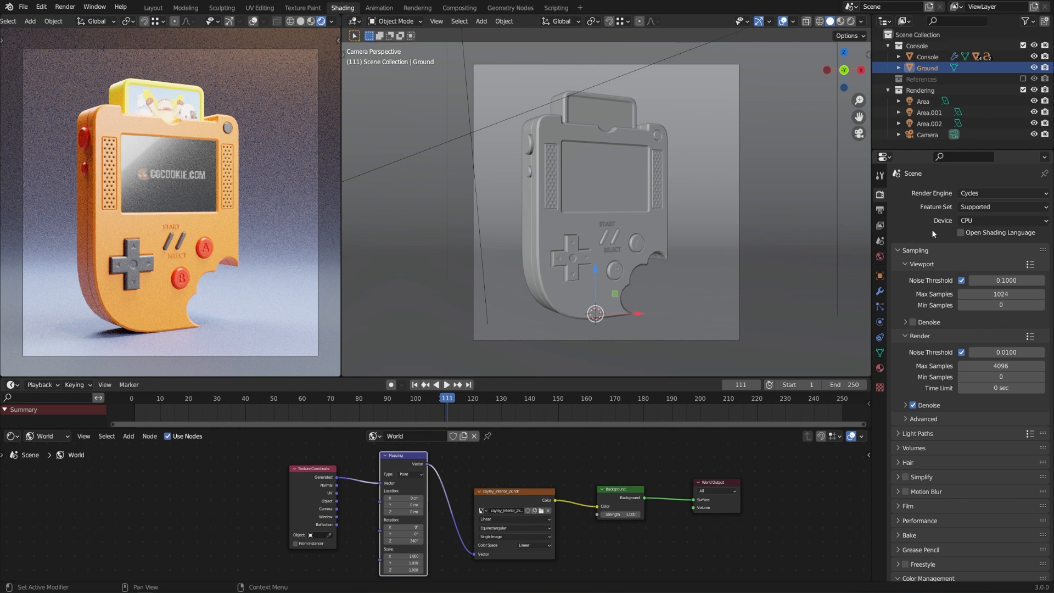
pyautogui.click(974, 219)
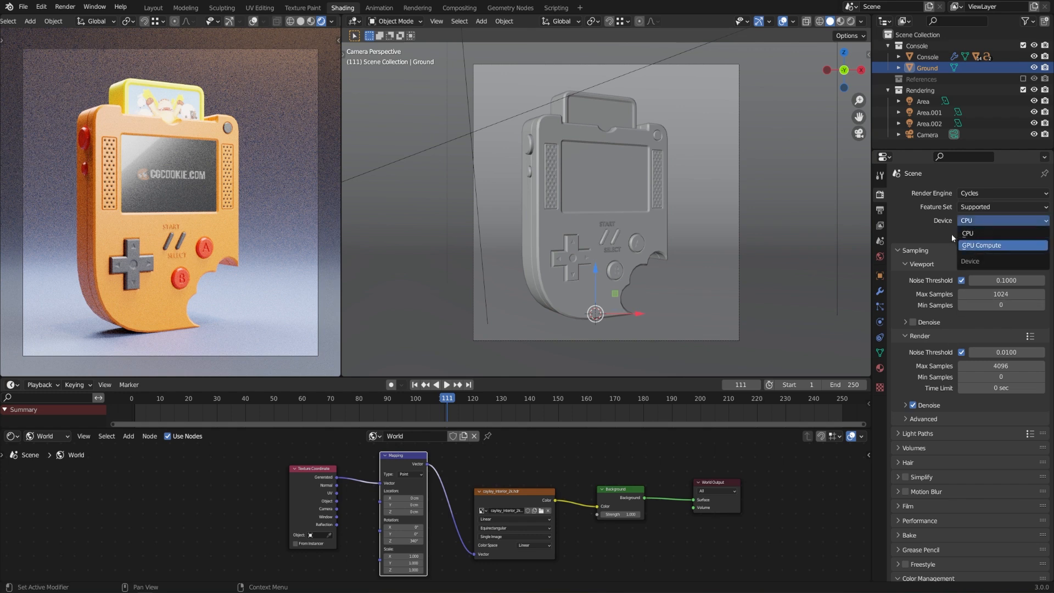
pyautogui.click(977, 246)
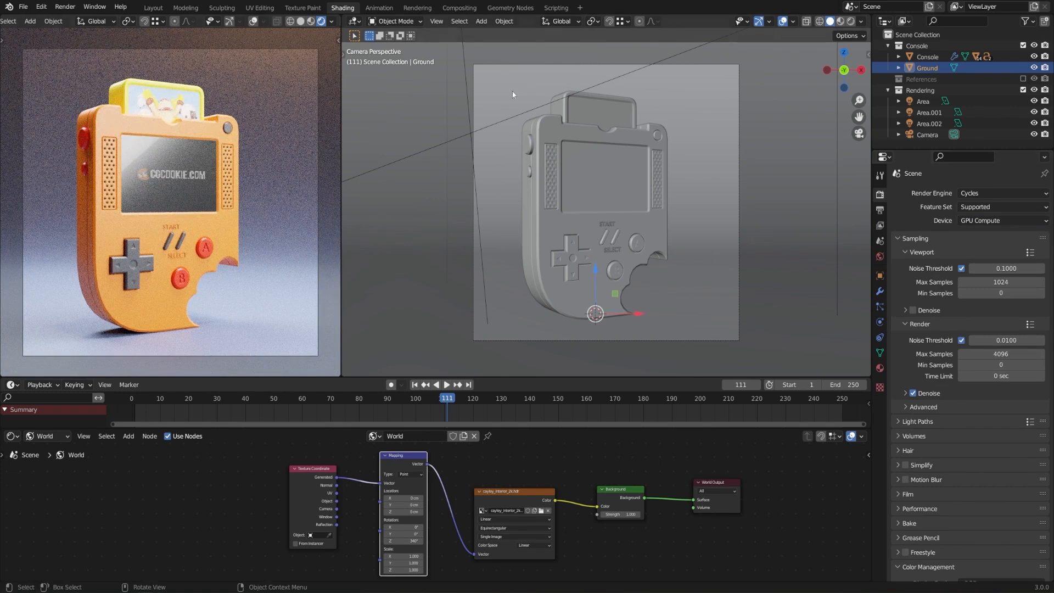
# - Check the Cycles render devices in the system preferences, and close the preferences
pyautogui.click(41, 7)
pyautogui.click(63, 164)
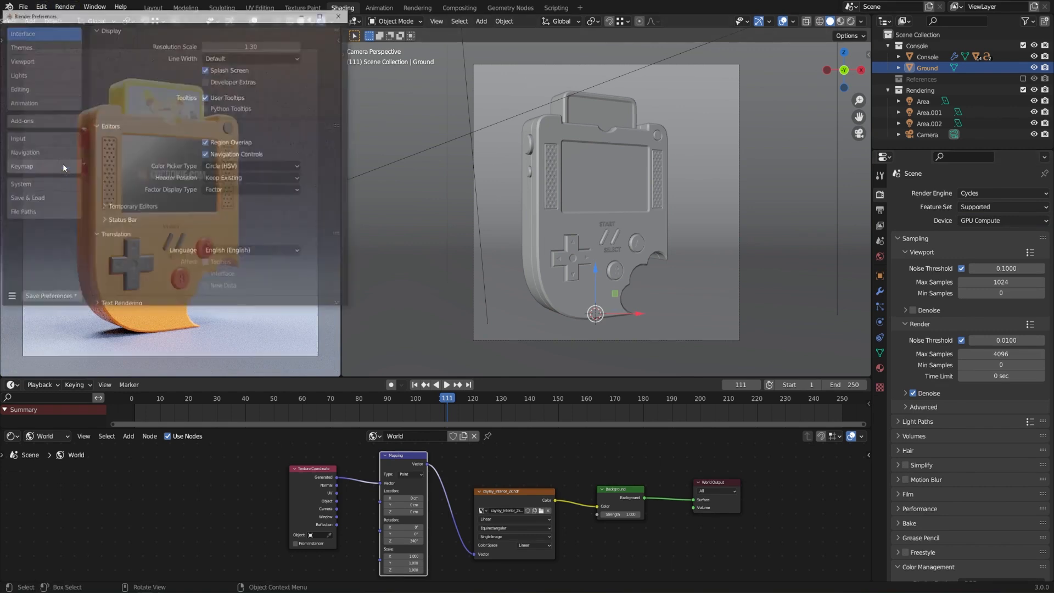
pyautogui.click(52, 185)
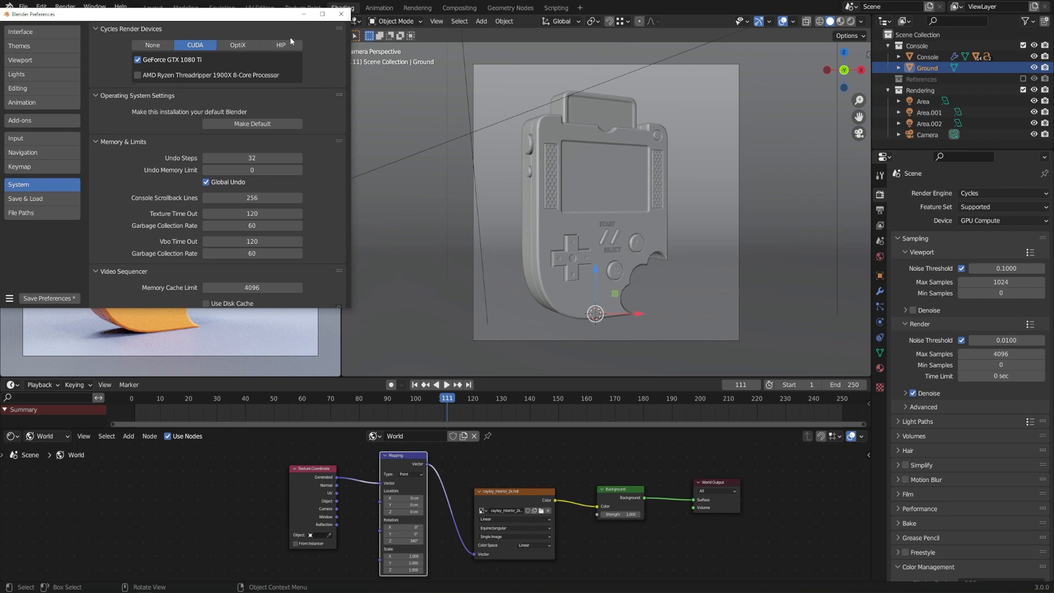
pyautogui.click(341, 14)
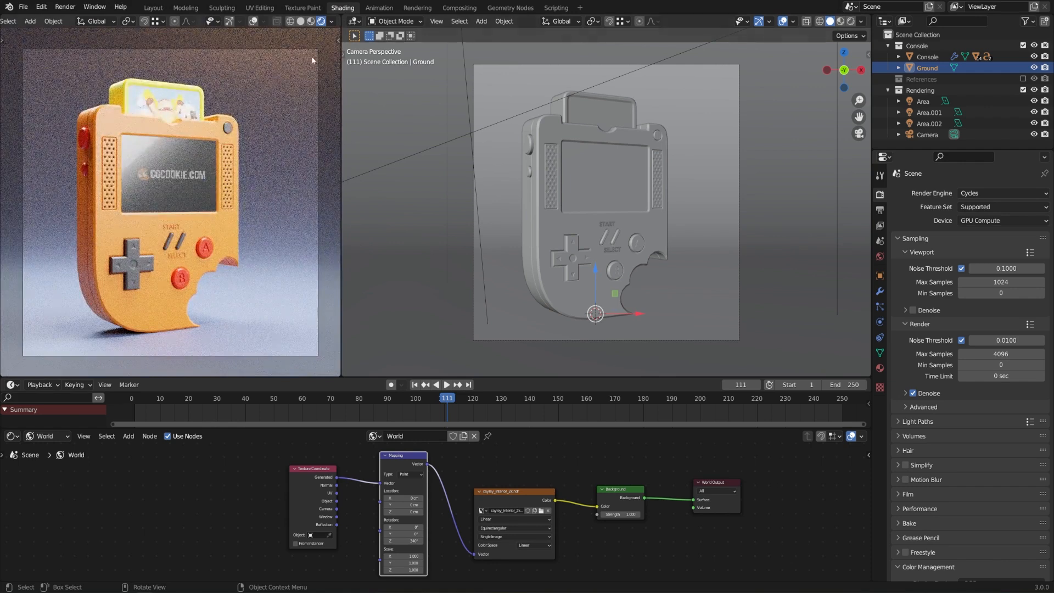
# - Switch the camera preview viewport to solid shading and render the final image
pyautogui.click(301, 21)
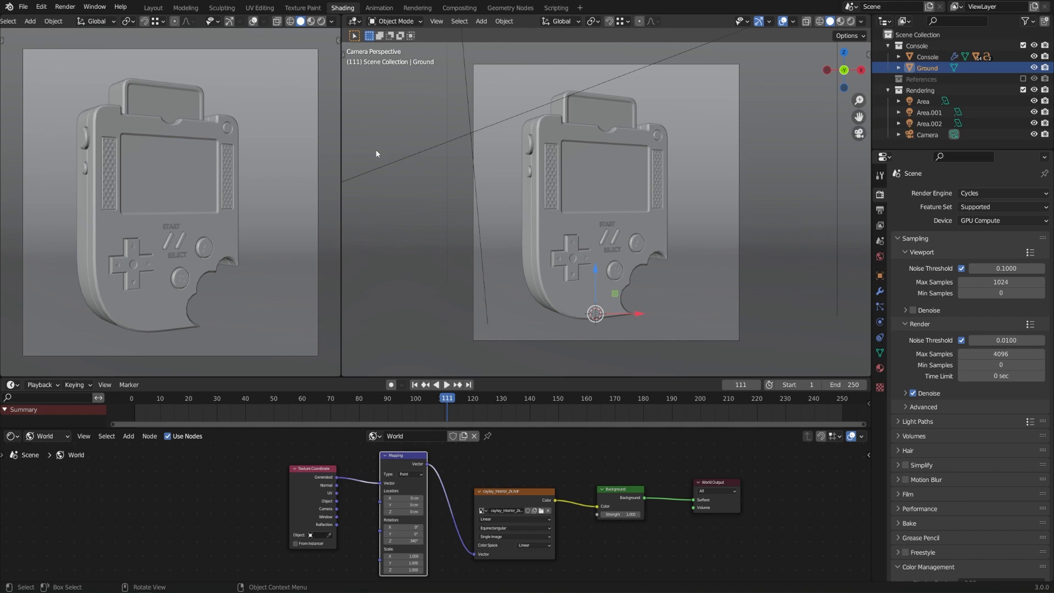
pyautogui.click(65, 6)
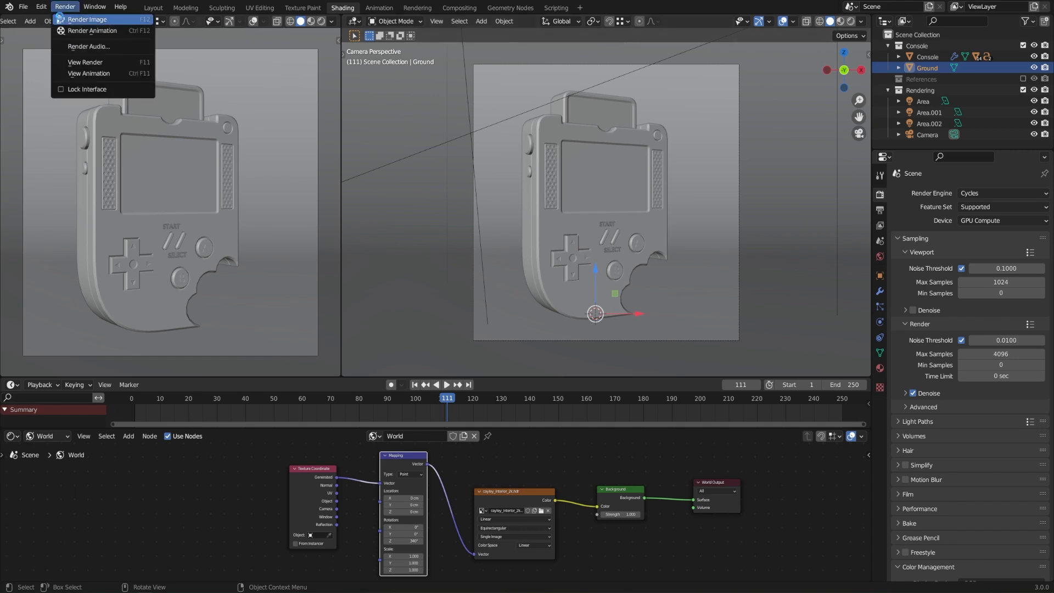
pyautogui.click(60, 19)
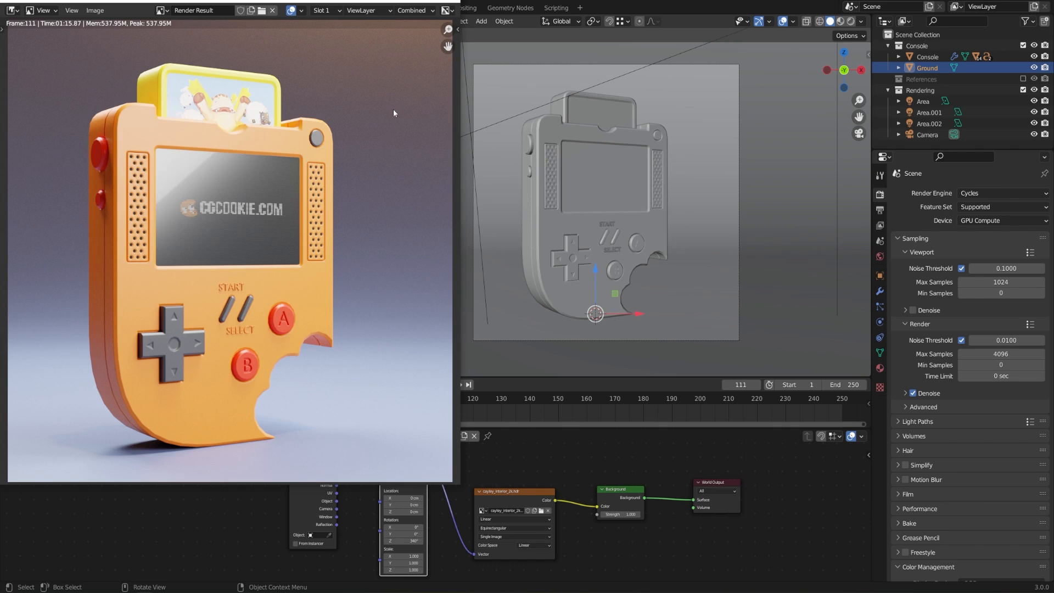
# - Set the render noise threshold to 0.05 and render the image again
pyautogui.doubleClick(1002, 340)
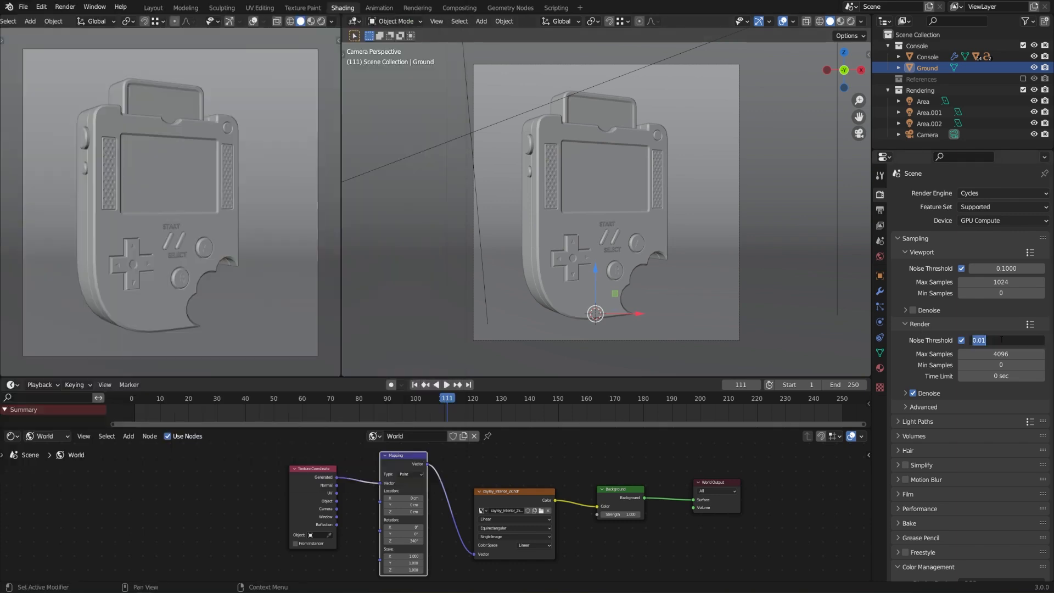
pyautogui.write('0.05')
pyautogui.press('Return')
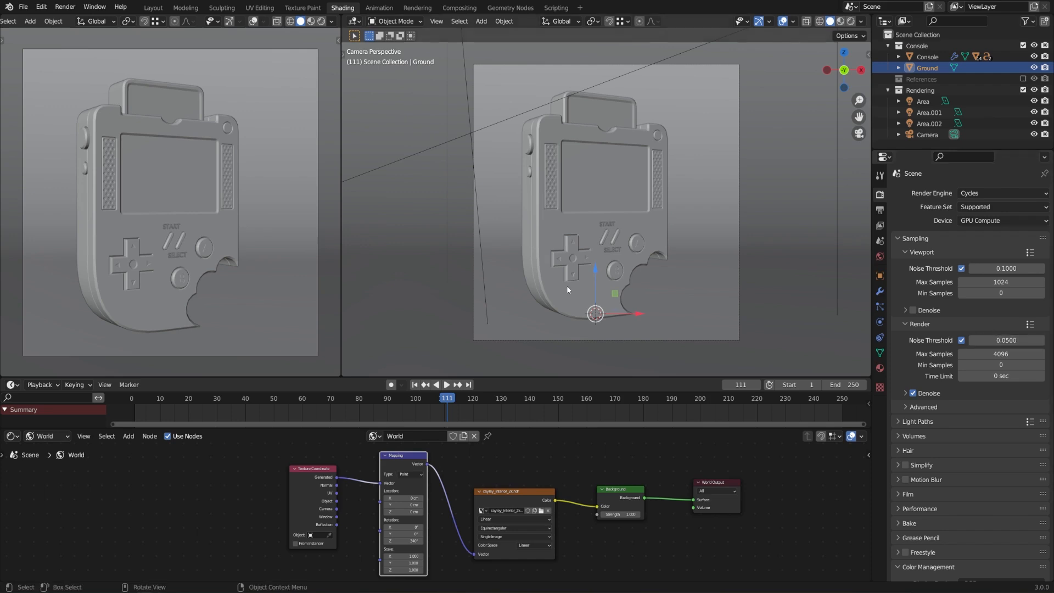
pyautogui.press('F12')
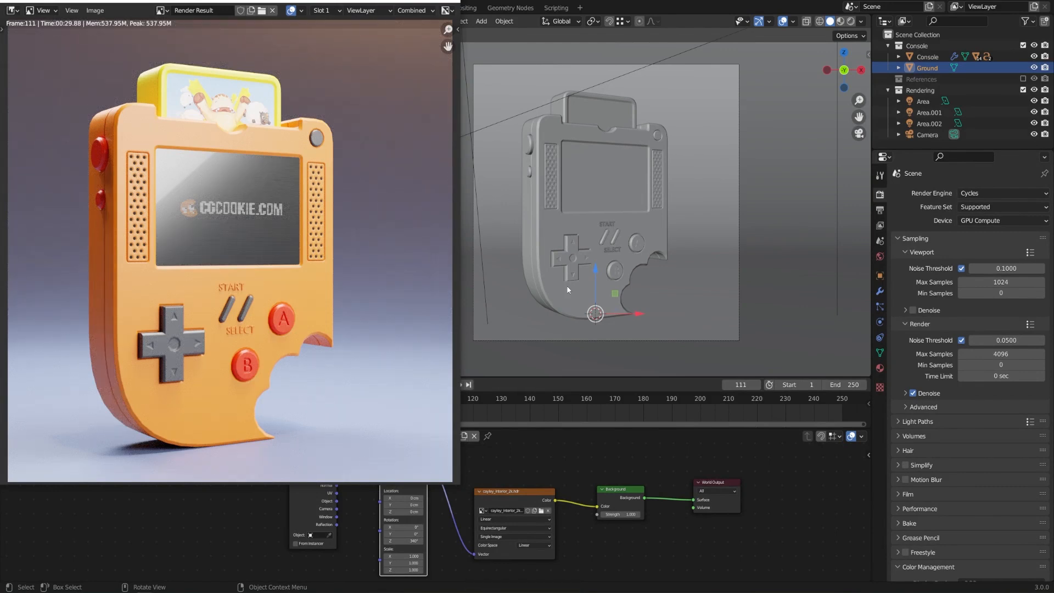
pyautogui.click(97, 12)
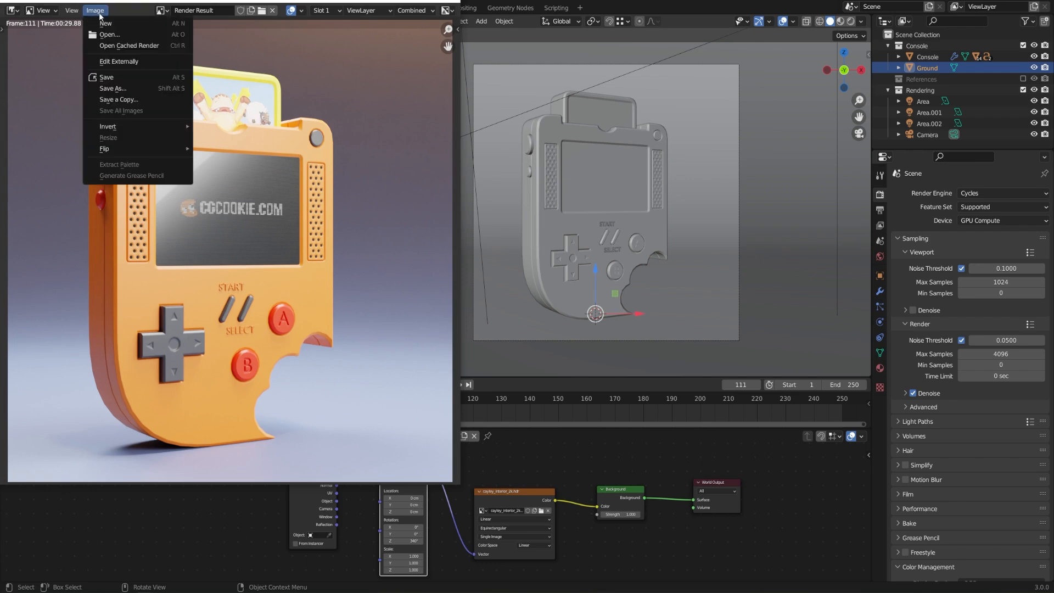
pyautogui.click(118, 87)
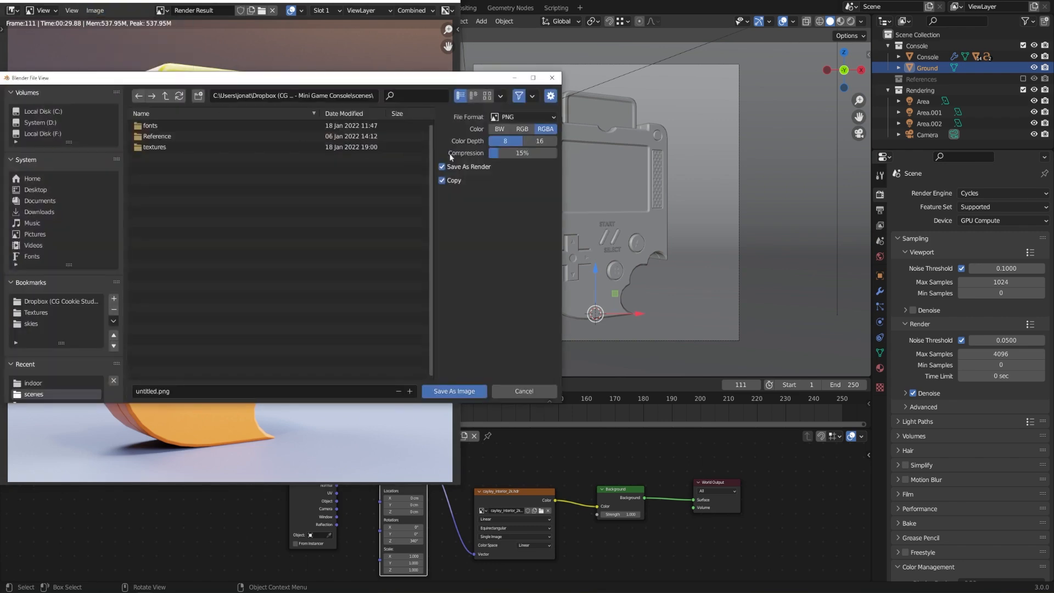
pyautogui.click(539, 141)
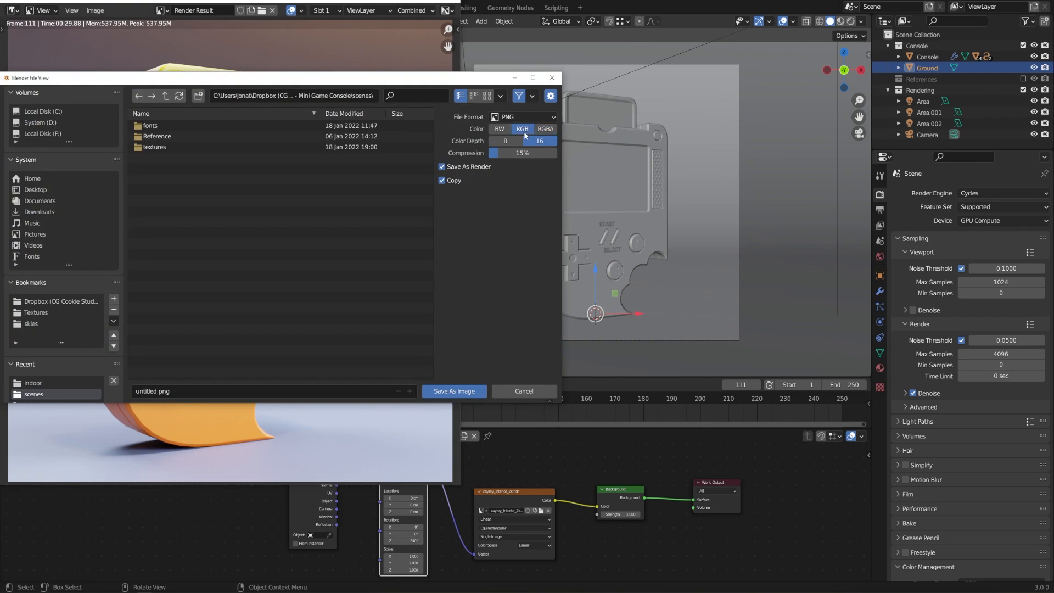
pyautogui.click(544, 387)
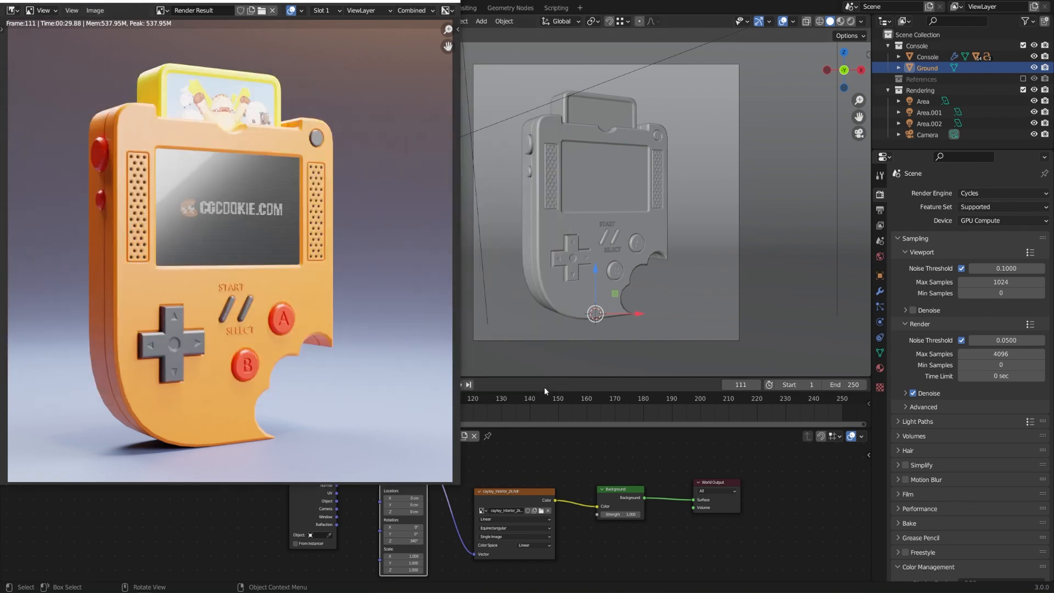